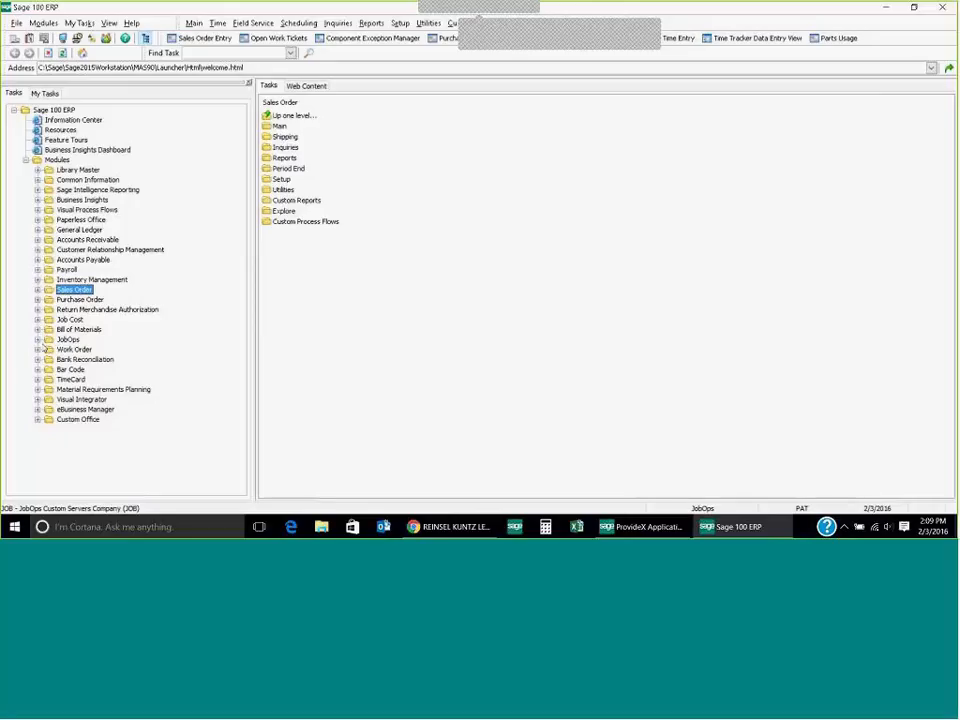
Step: Browse the tasks in the JobOps module's Time, Field Service, Scheduling and Inquiries groups
double_click(70, 340)
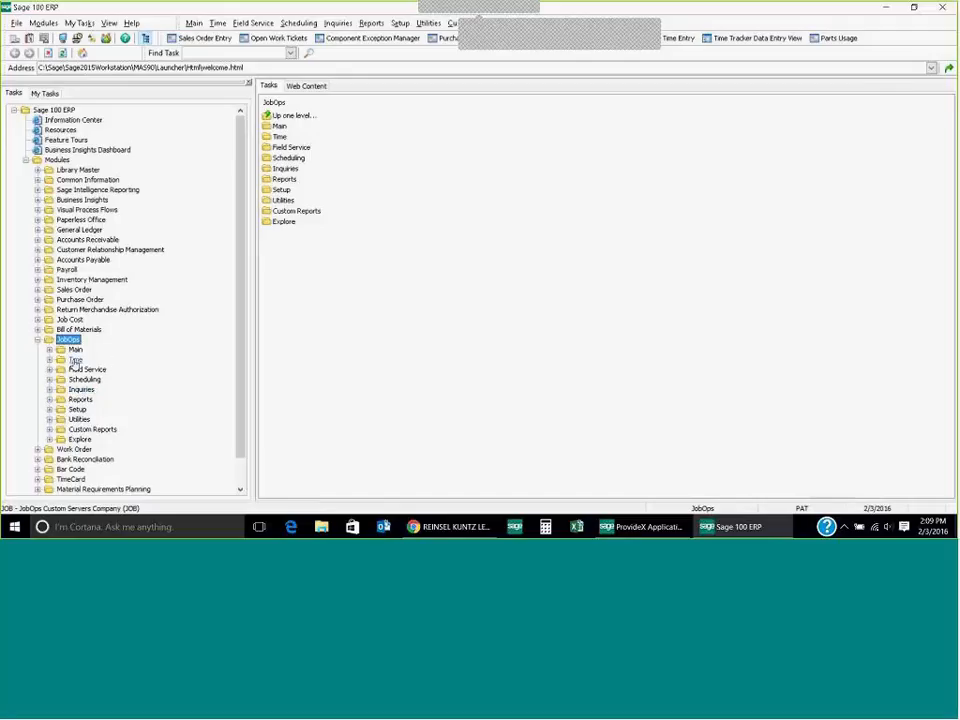
left_click(75, 362)
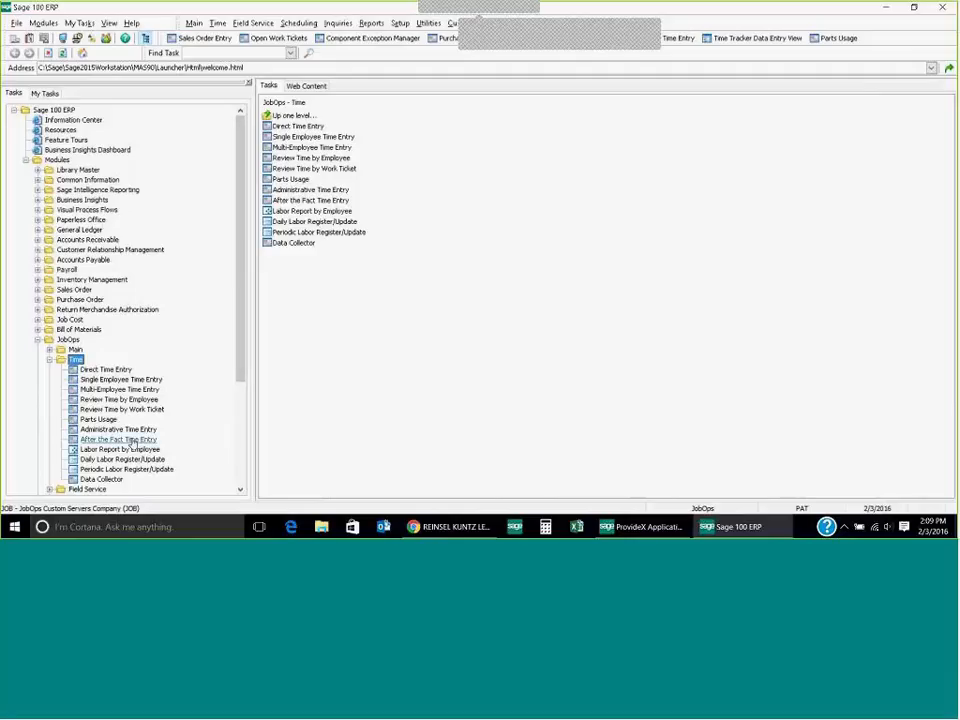
left_click(50, 360)
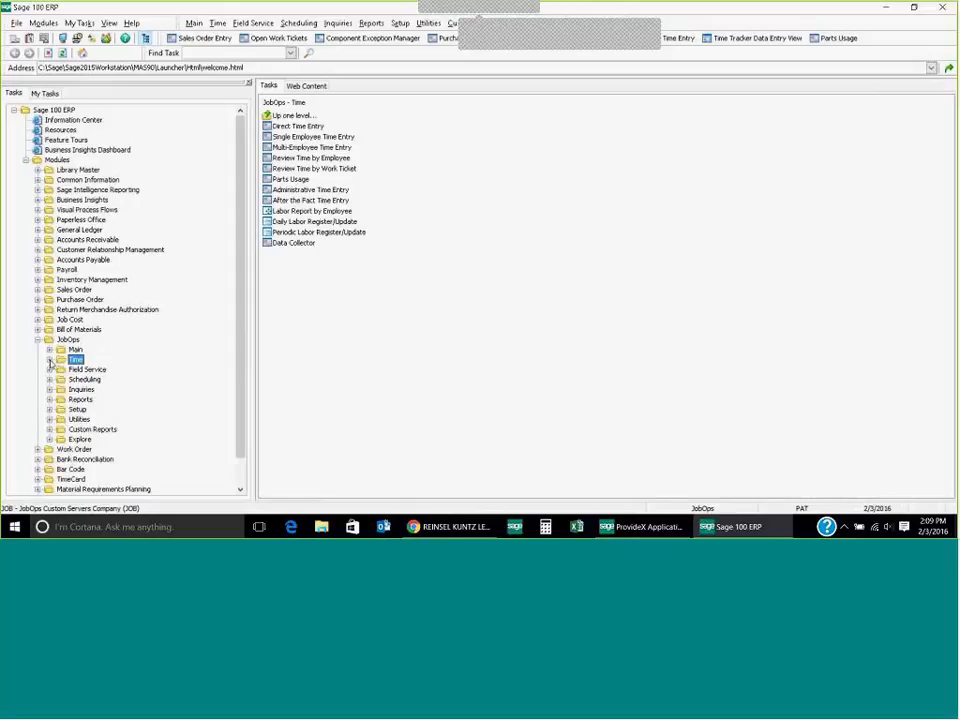
left_click(49, 370)
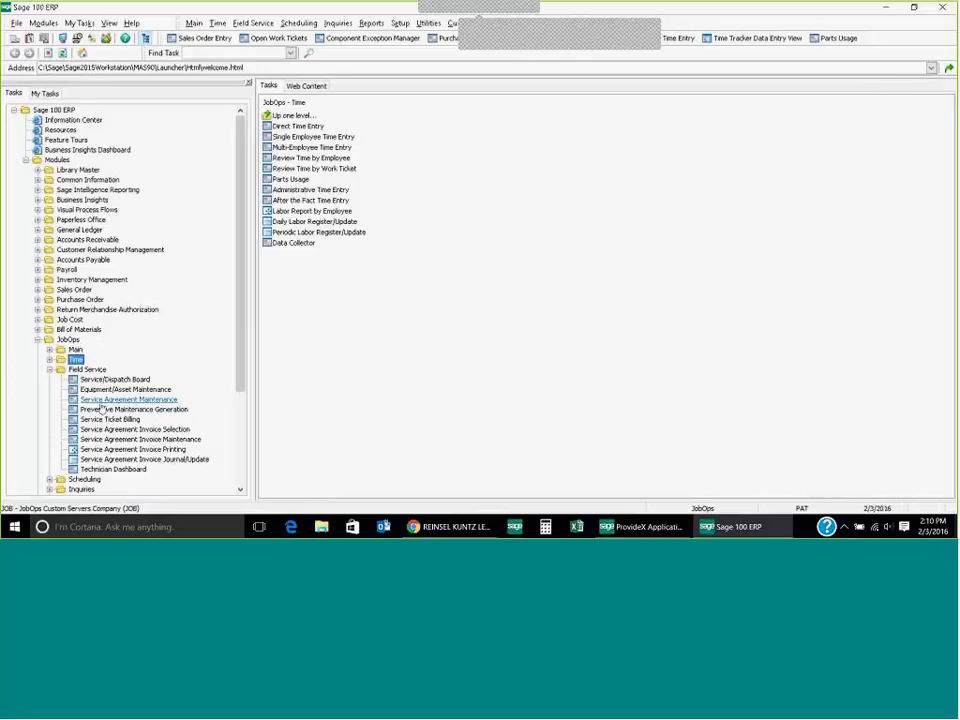
left_click(48, 369)
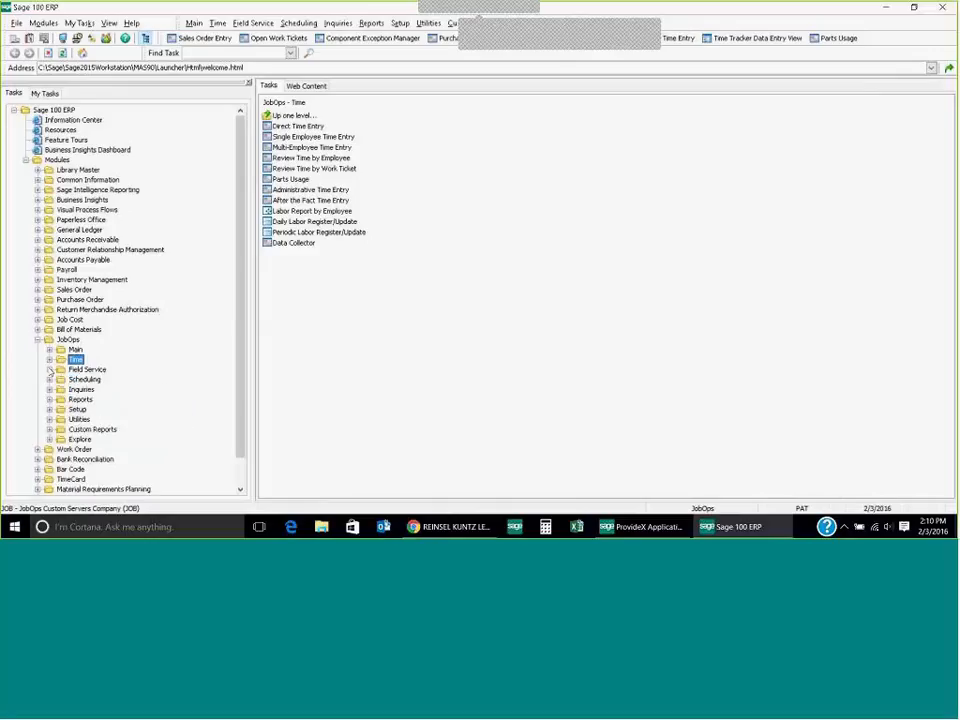
left_click(48, 380)
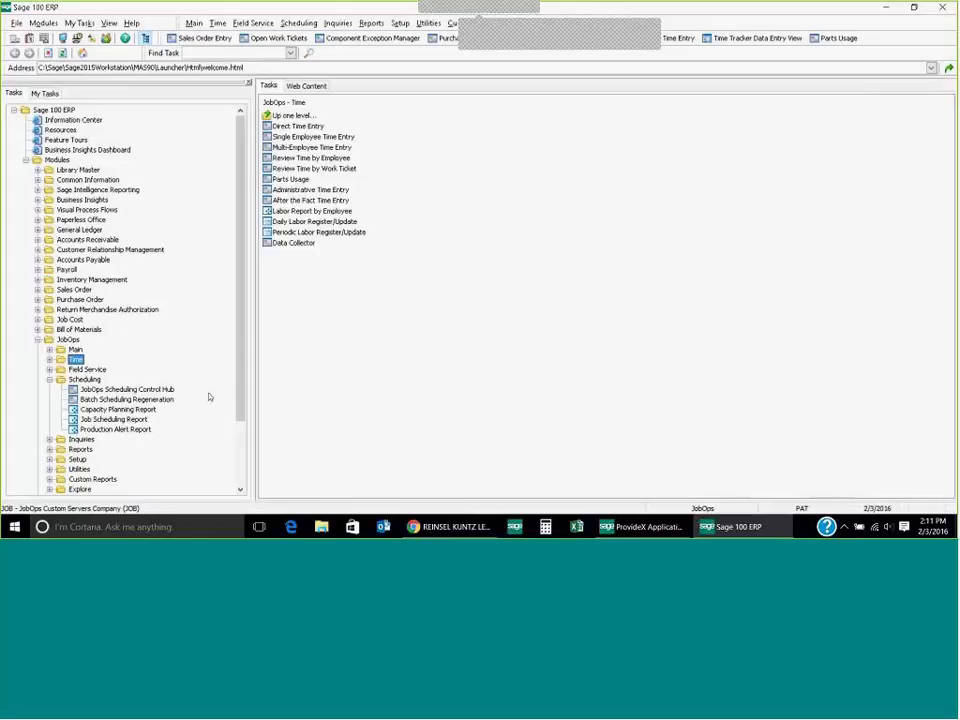
left_click(50, 380)
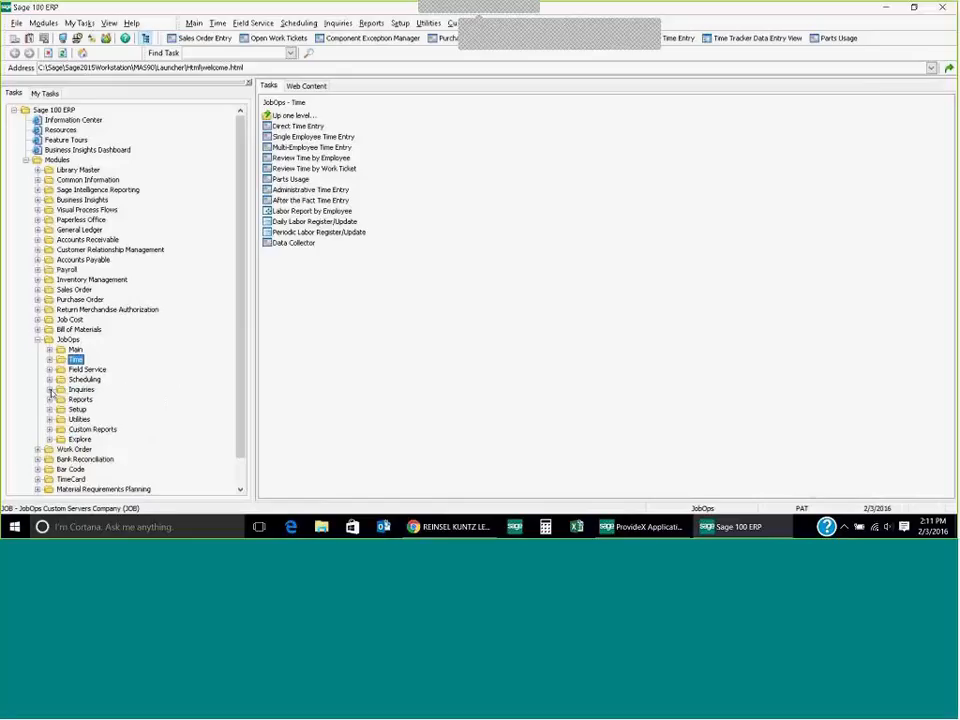
left_click(49, 390)
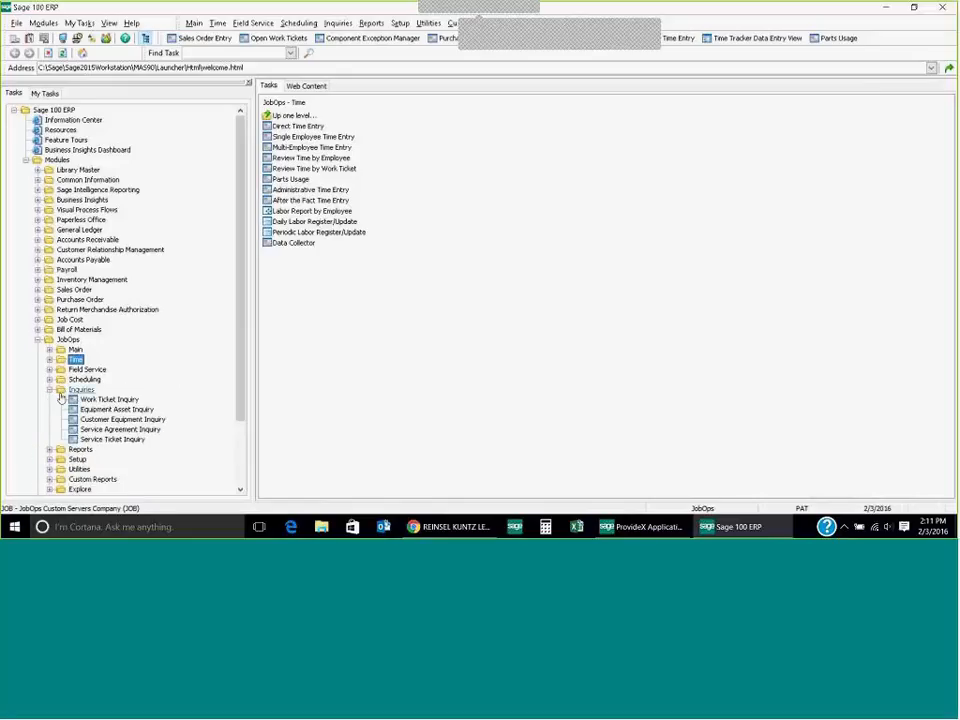
double_click(61, 391)
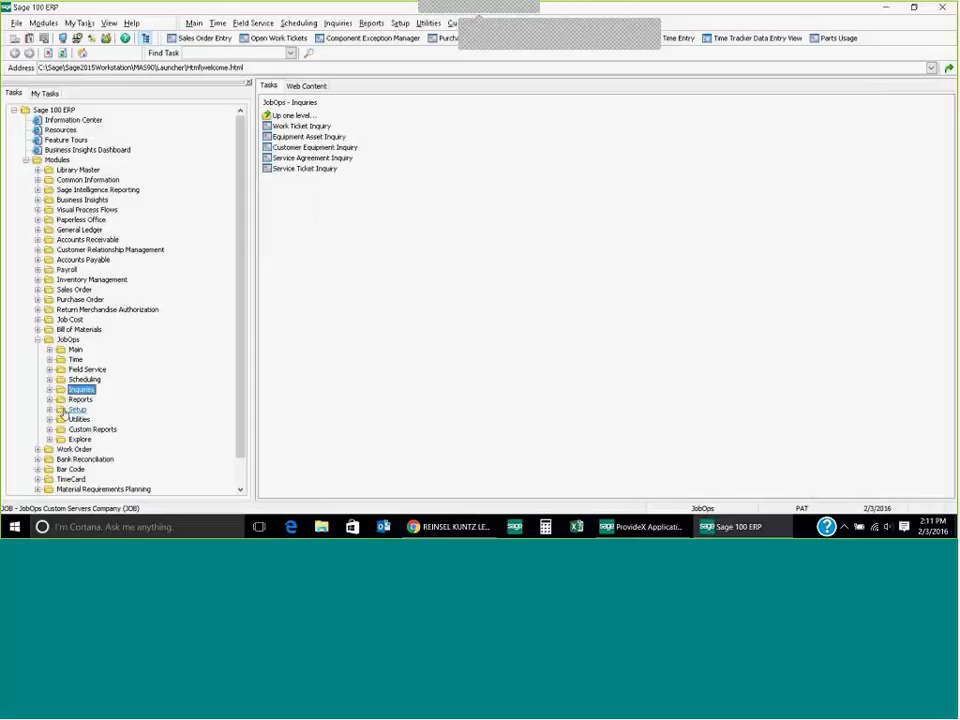
Step: Open Work Ticket Template Maintenance from the JobOps setup tasks and load template C-SYS-00100, step 000
double_click(62, 410)
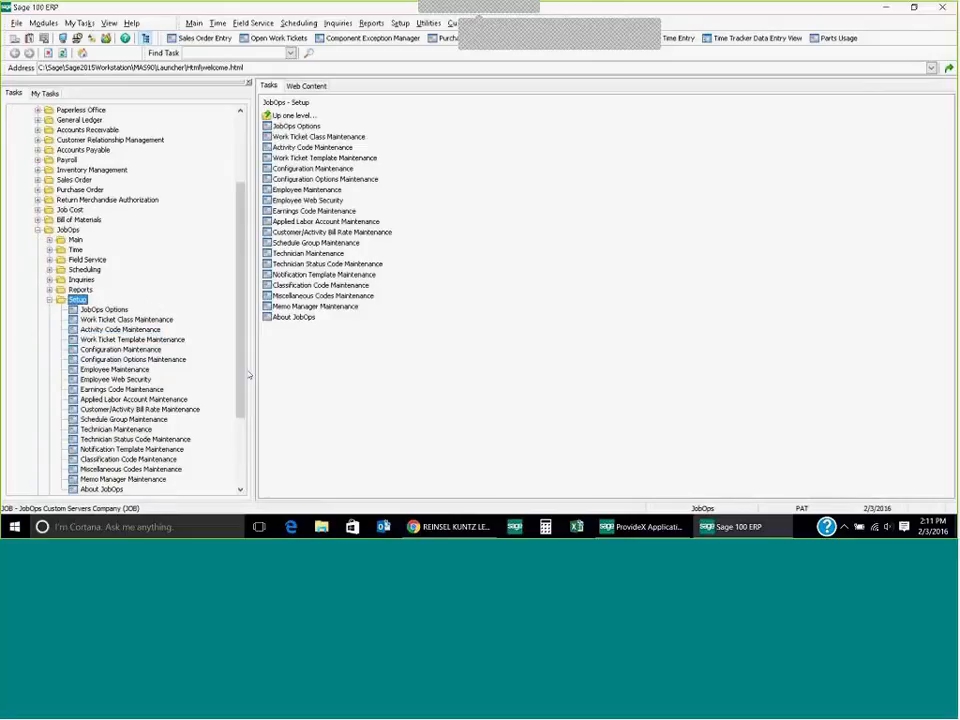
left_click(170, 341)
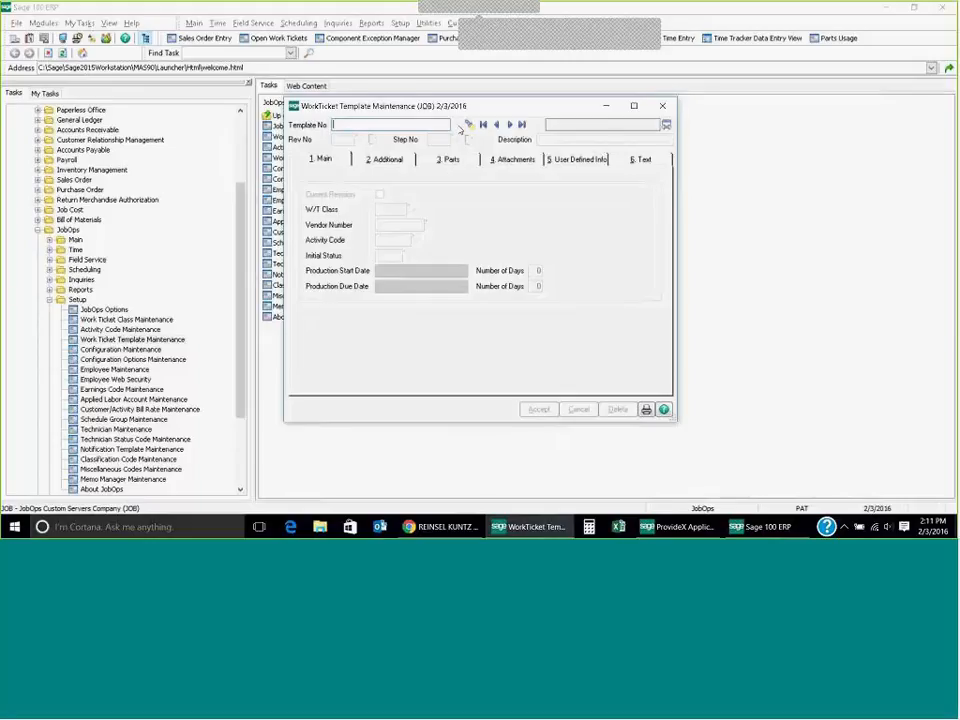
left_click(457, 125)
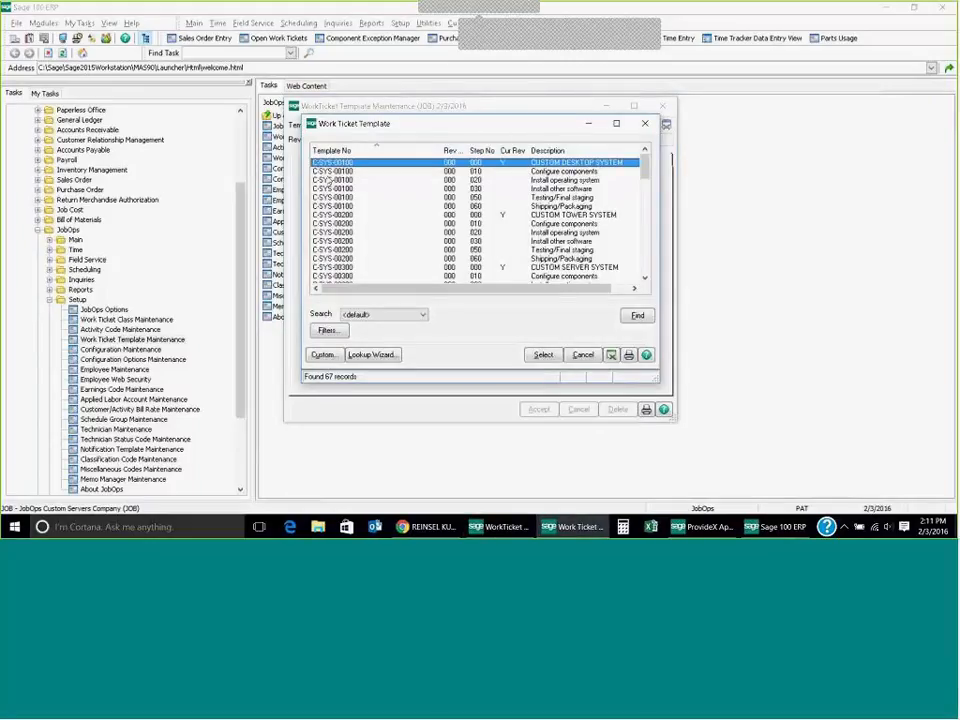
left_click(543, 354)
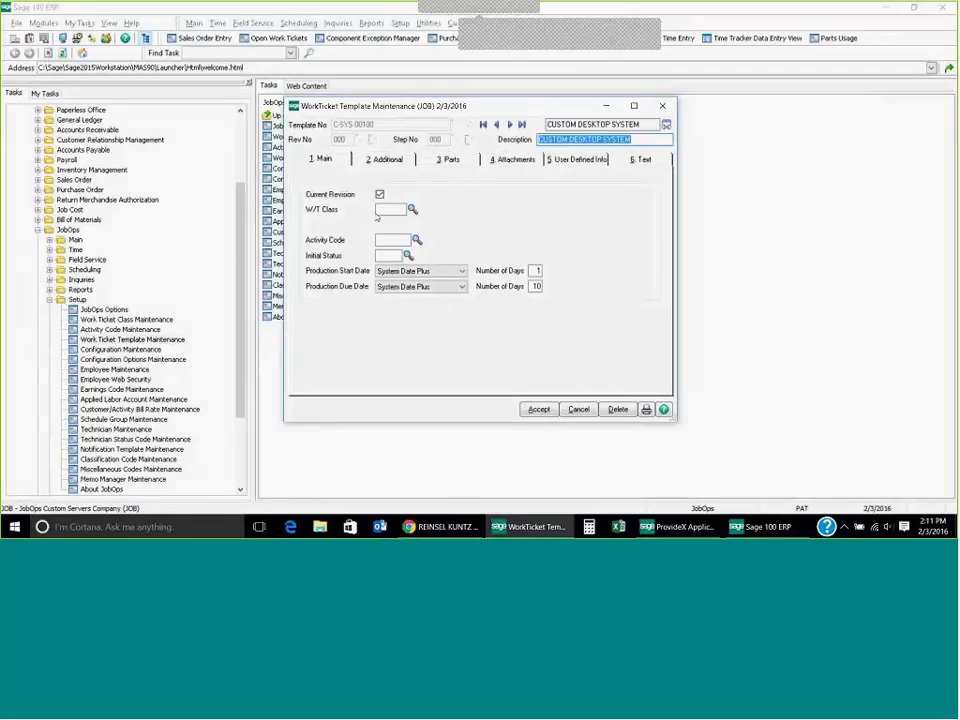
Step: Look through every section of the template's header step, from additional settings to text, and return to the main settings
left_click(404, 160)
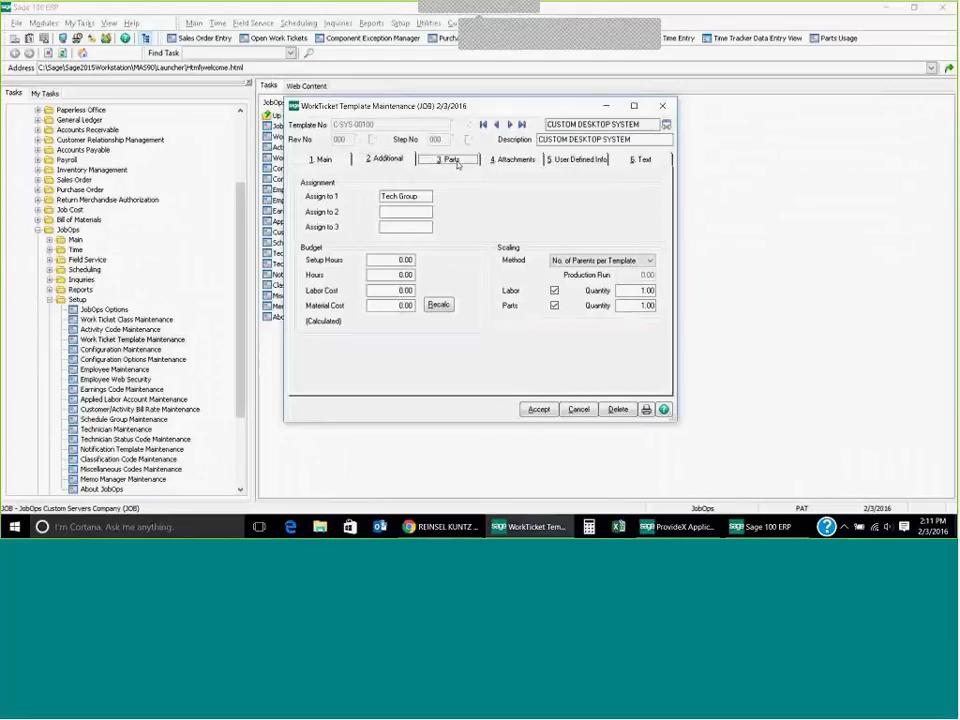
left_click(455, 160)
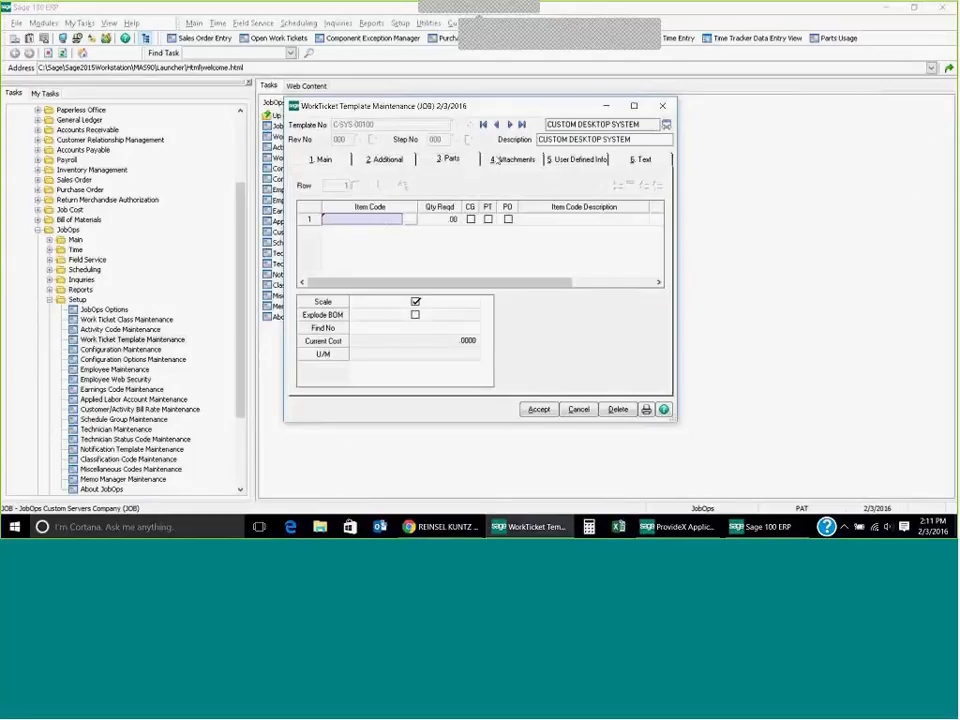
left_click(515, 159)
left_click(564, 161)
left_click(642, 159)
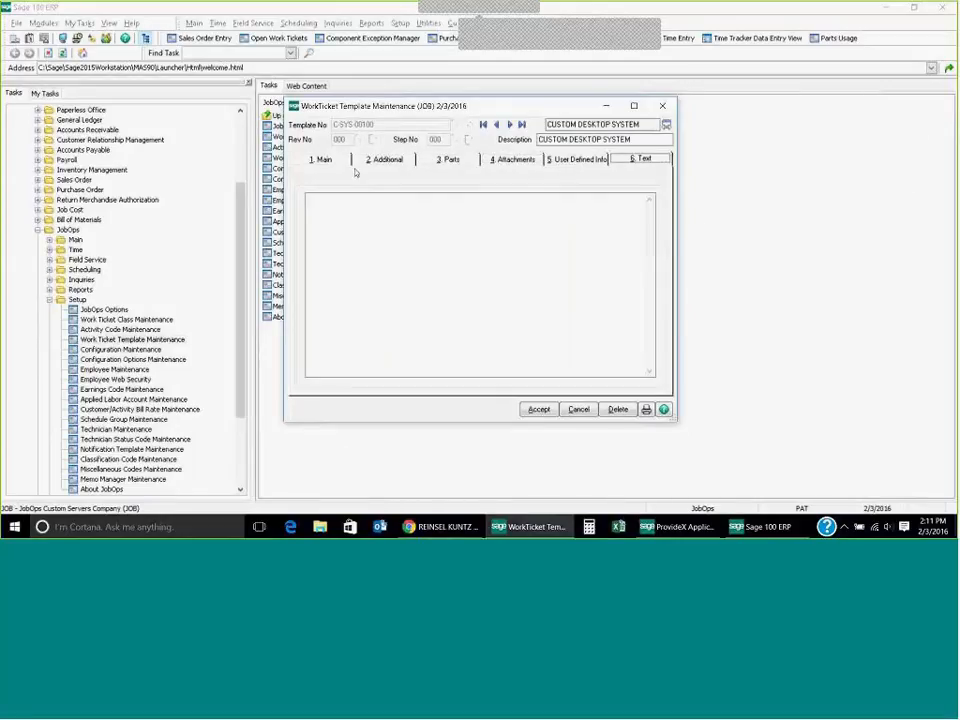
left_click(324, 164)
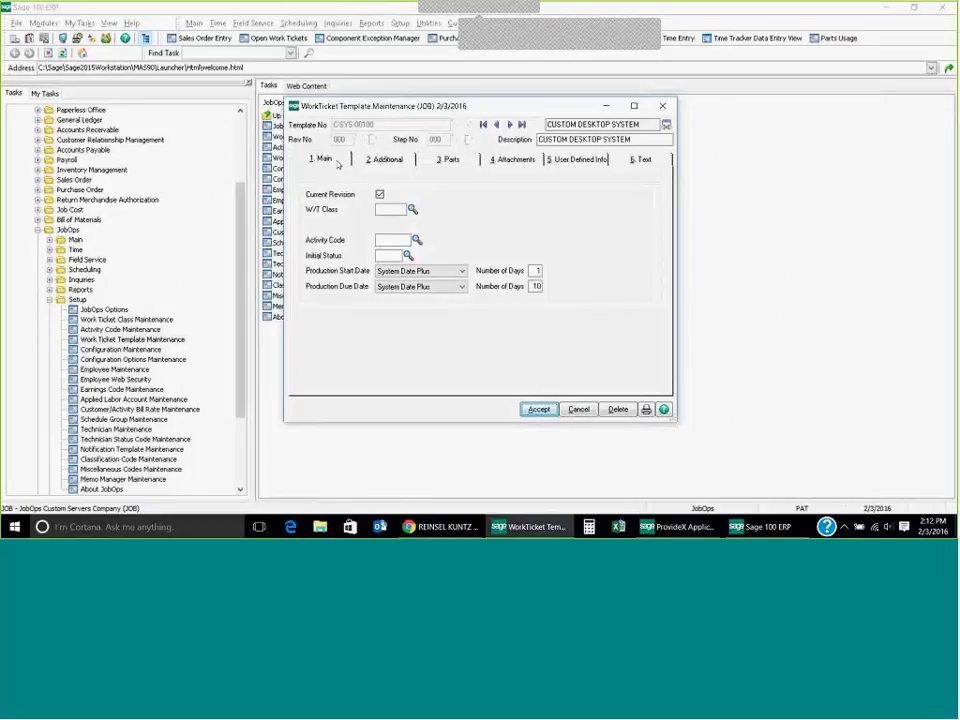
Step: Examine the header step's assignment, budget and scaling fields, plus its attachments and user-defined information
left_click(392, 162)
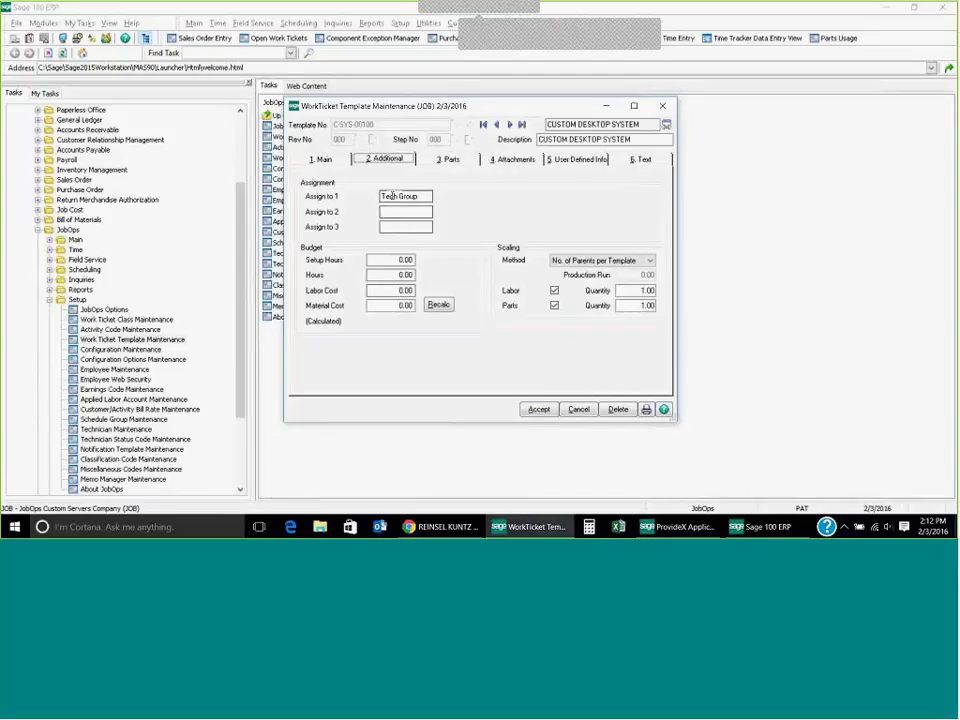
left_click(429, 196)
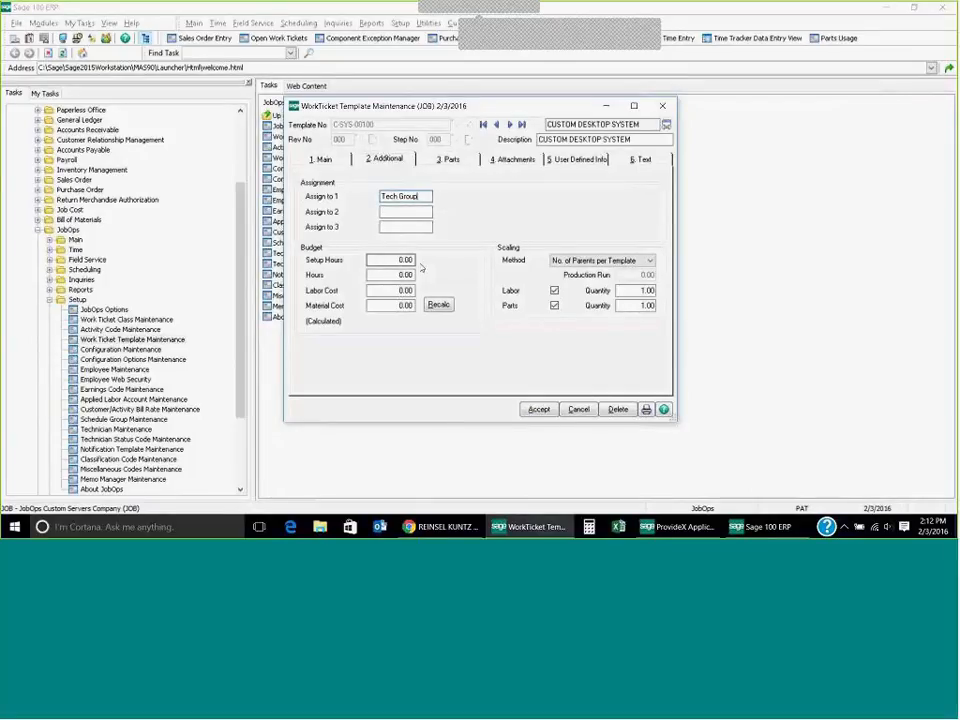
left_click(372, 260)
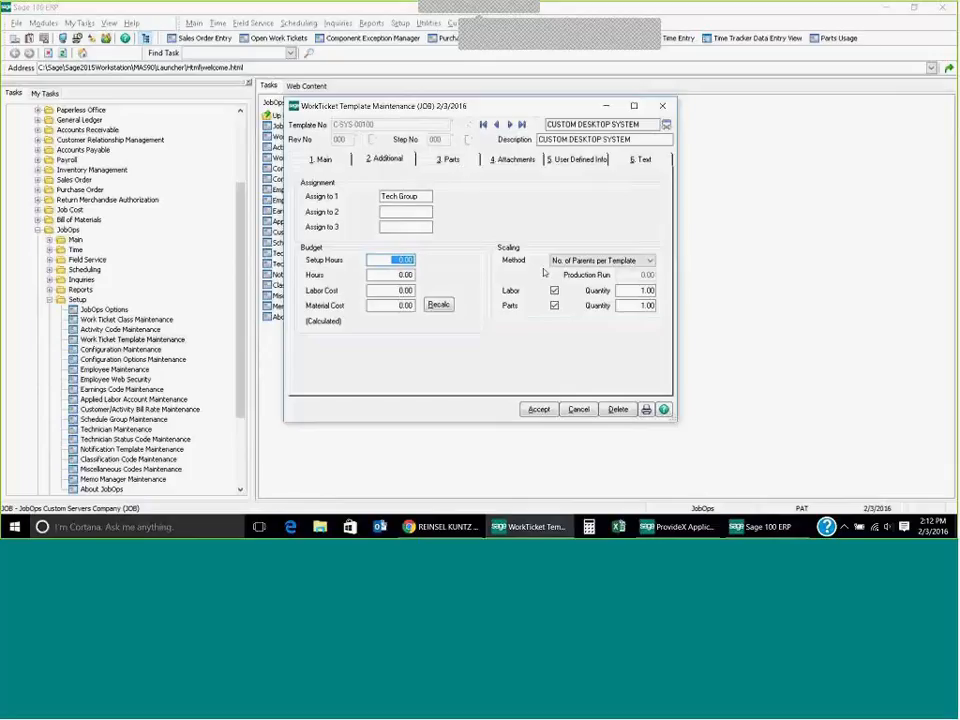
left_click(515, 160)
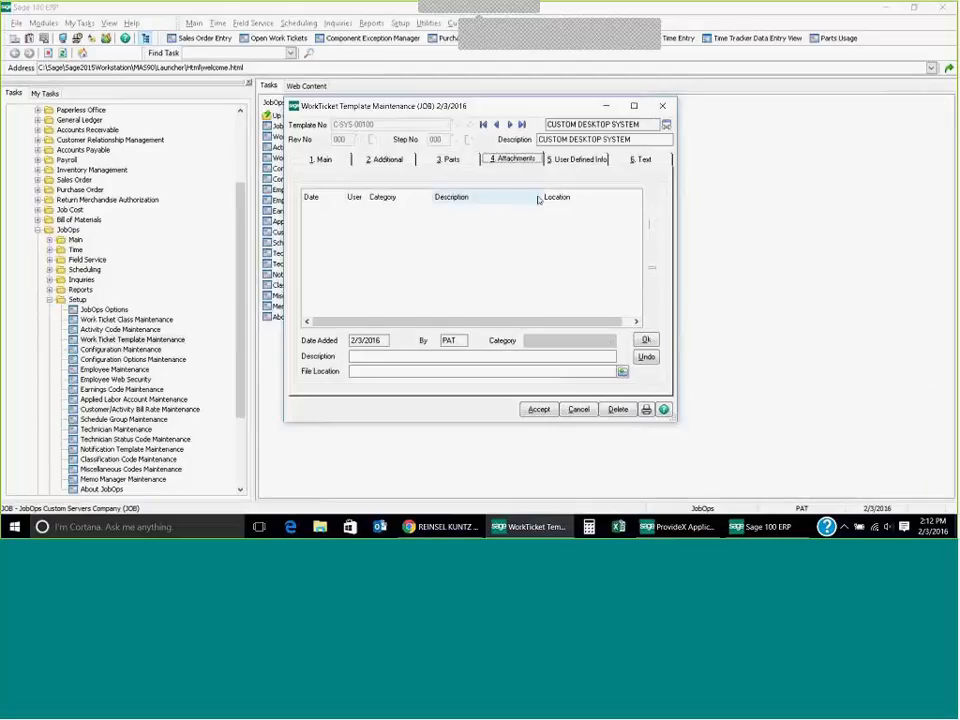
left_click(588, 159)
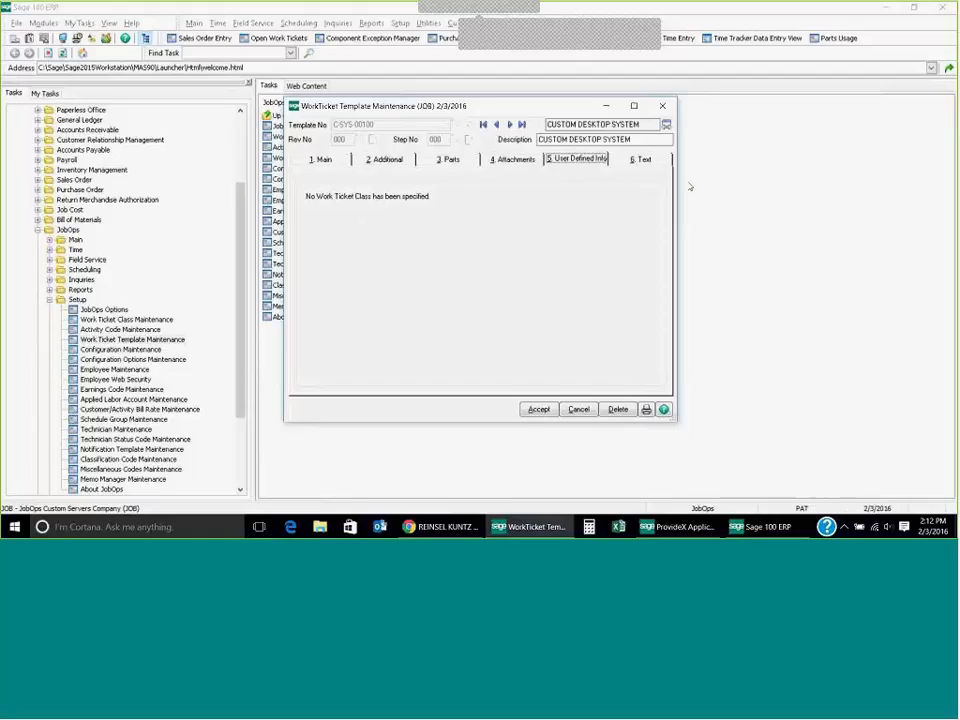
left_click(323, 159)
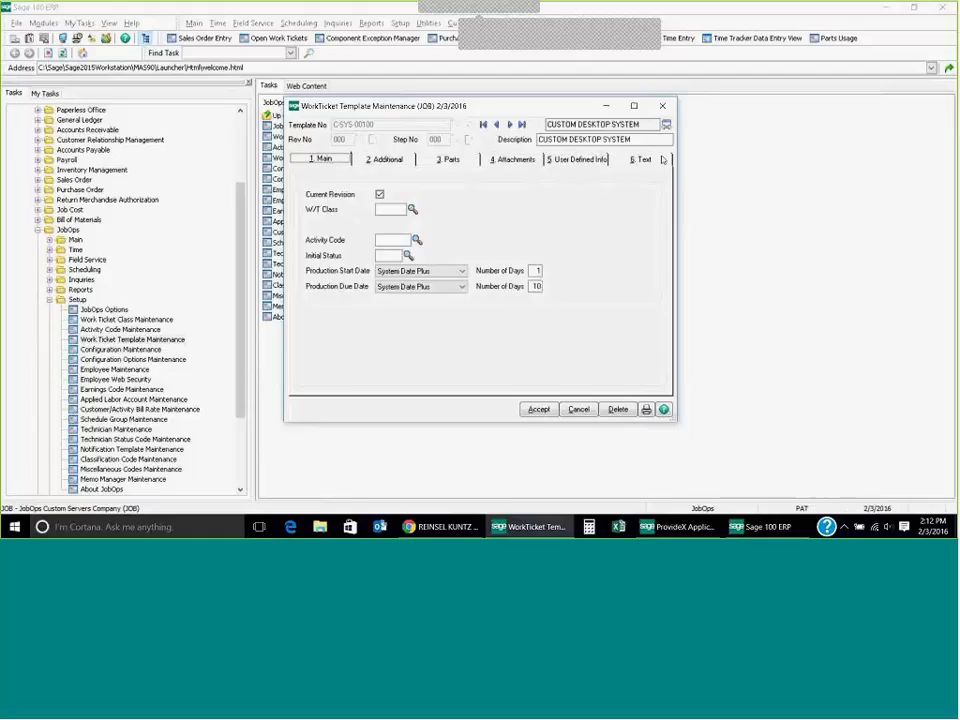
Step: Go to template step 010, Configure components, and review its activity code, assignment, budget and available scaling methods
left_click(509, 125)
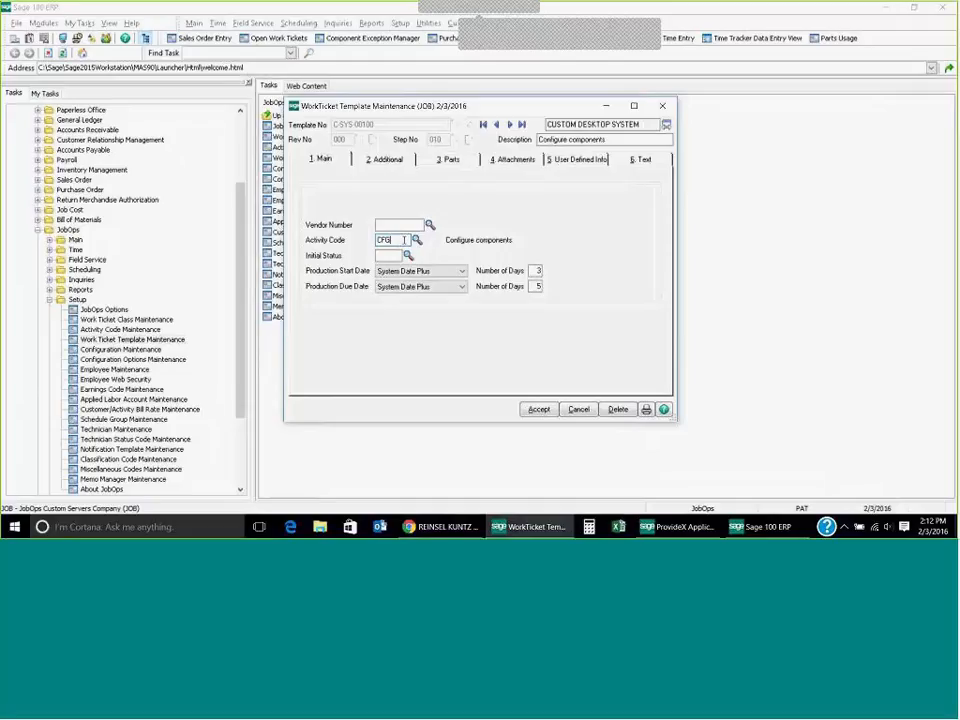
left_click(404, 240)
left_click(386, 160)
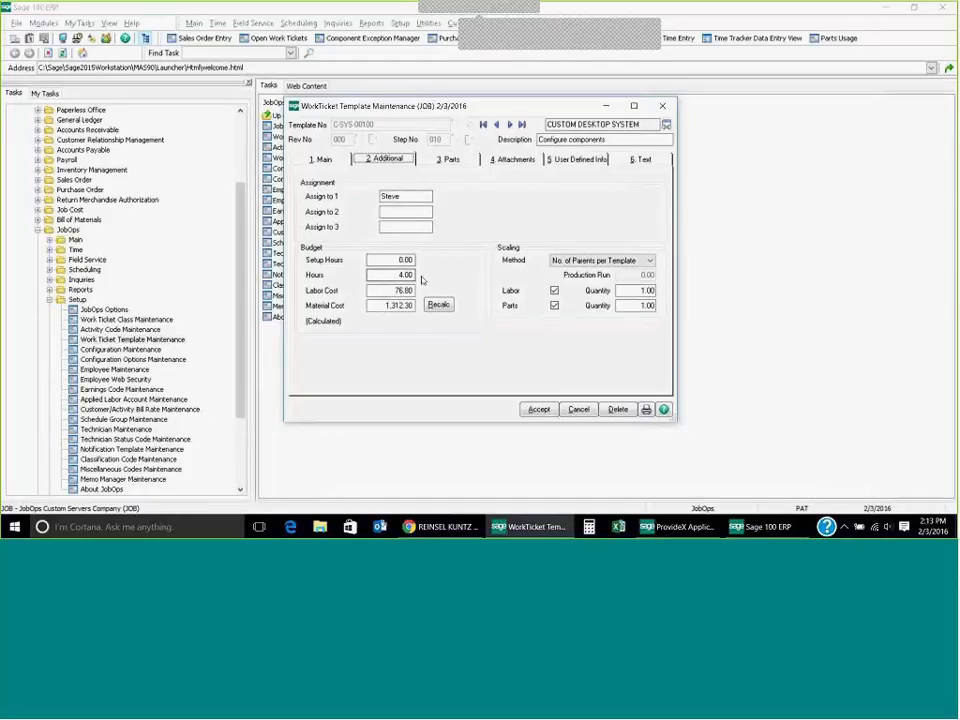
left_click(642, 261)
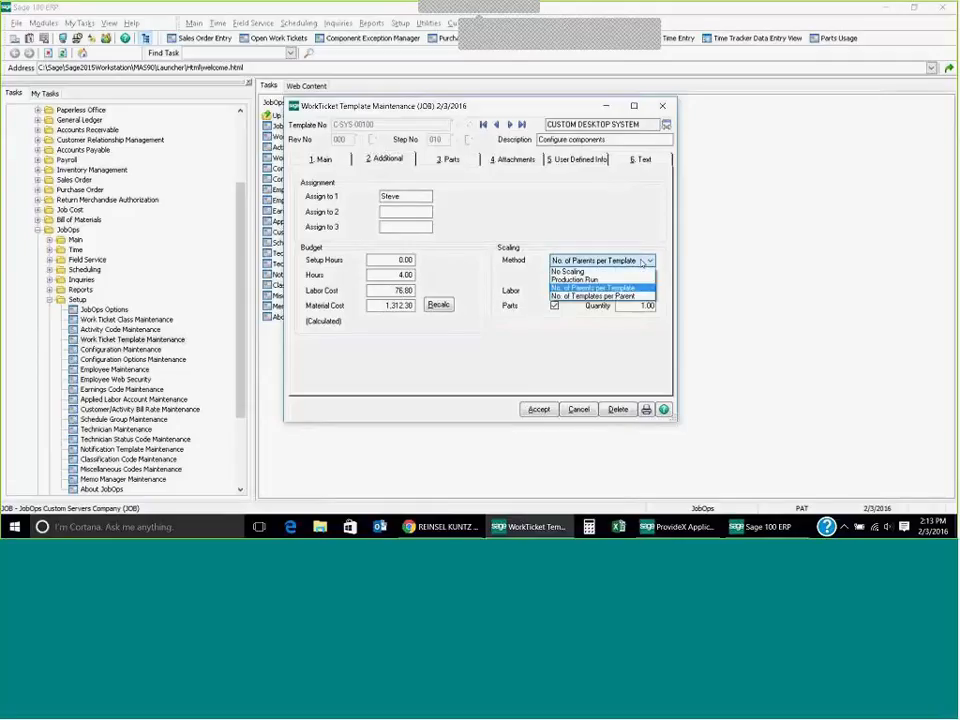
left_click(642, 263)
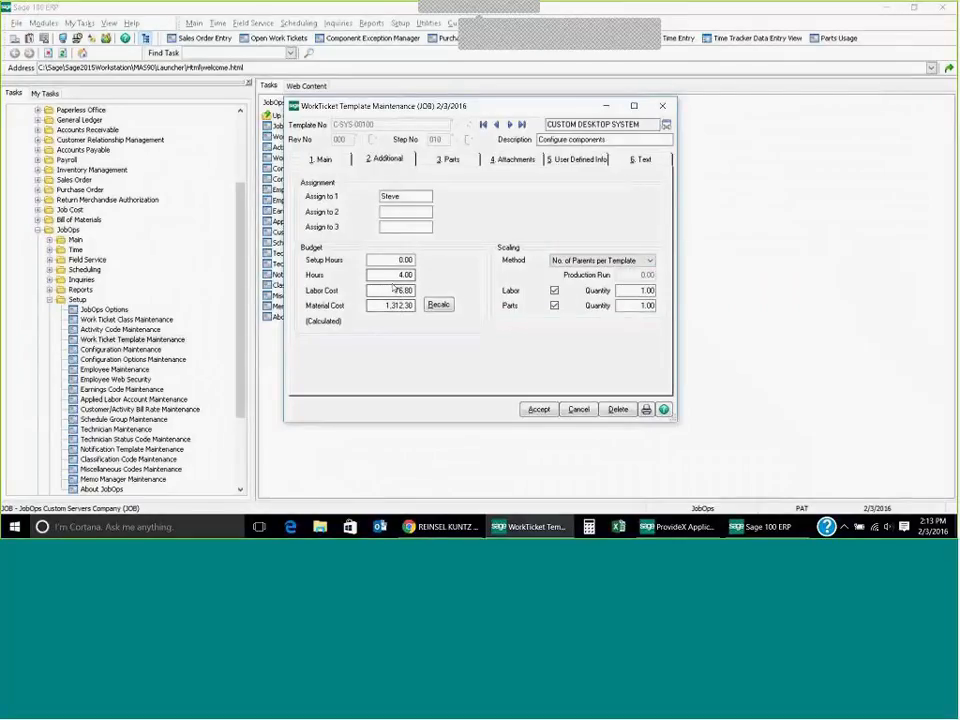
Step: Show the parts list of step 010, enlarge the template window and review all the listed items
left_click(451, 161)
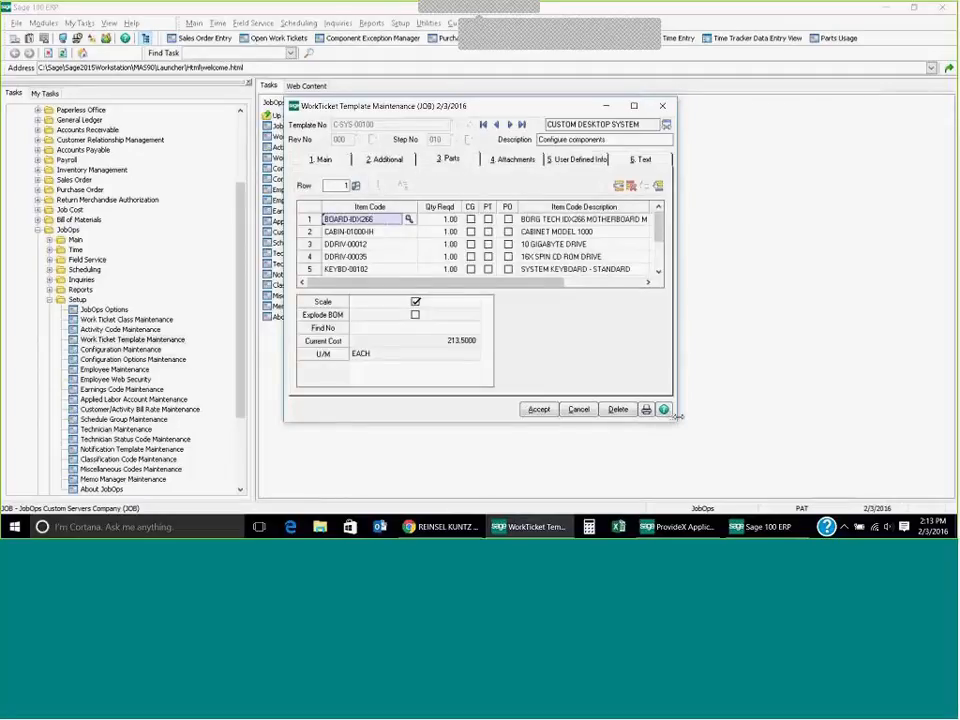
left_click_drag(677, 414, 764, 460)
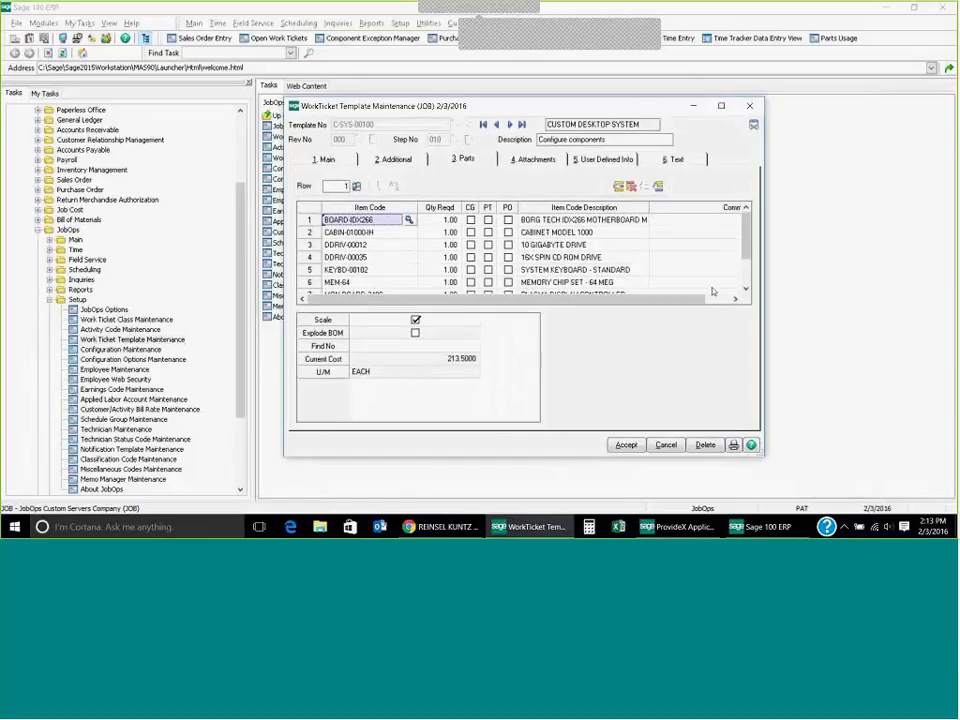
scroll(746, 290, "down", 1)
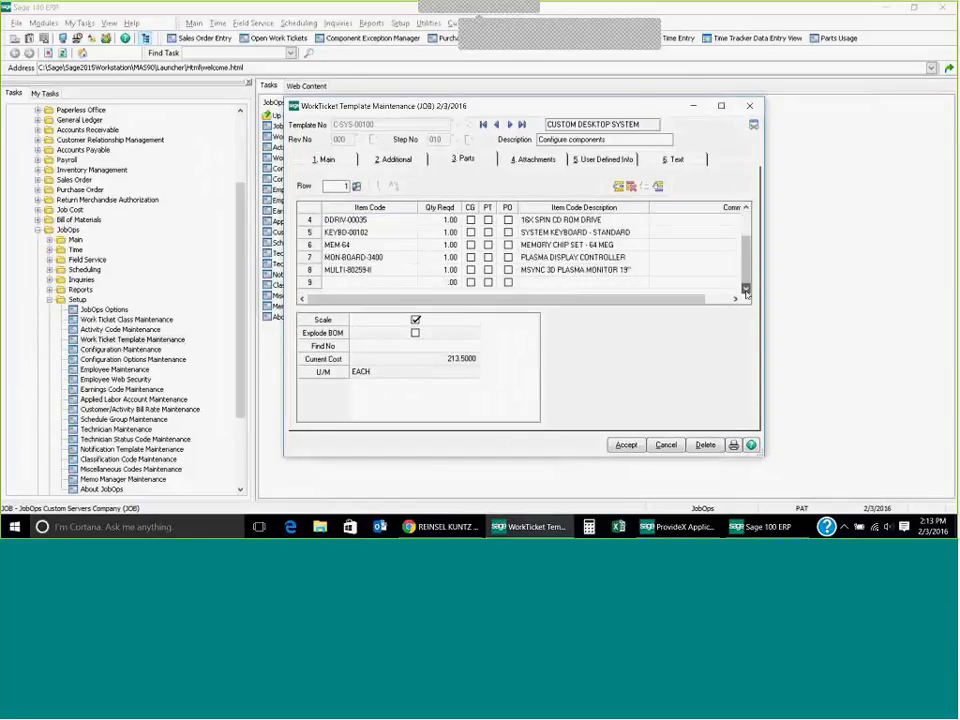
left_click(745, 223)
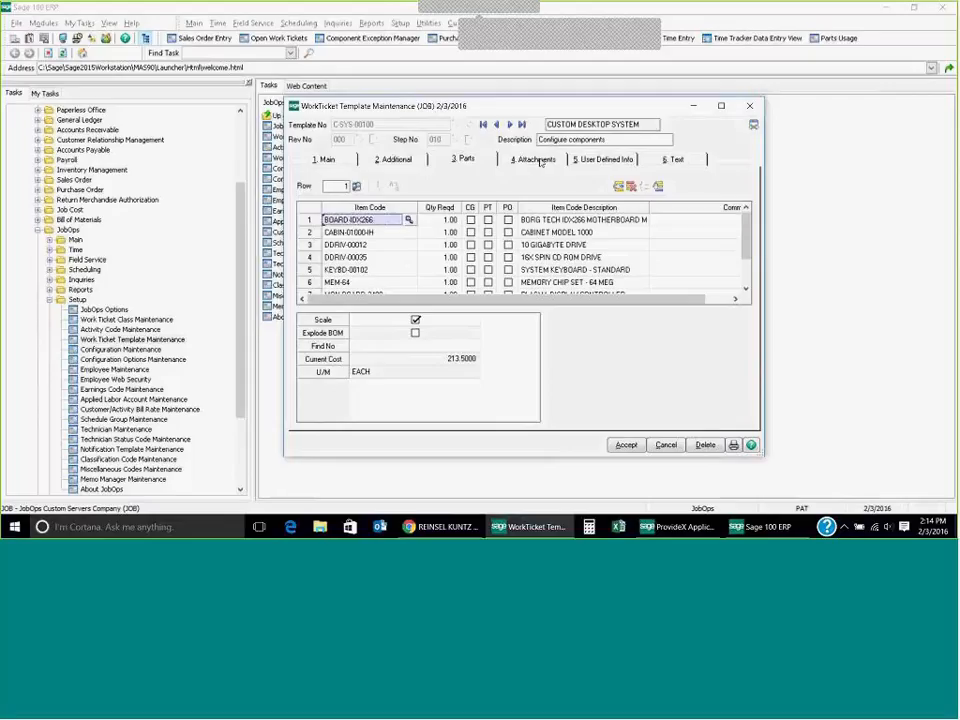
Step: Check step 010's attachments, user-defined information and instruction text, and accept the step
left_click(530, 159)
left_click(605, 160)
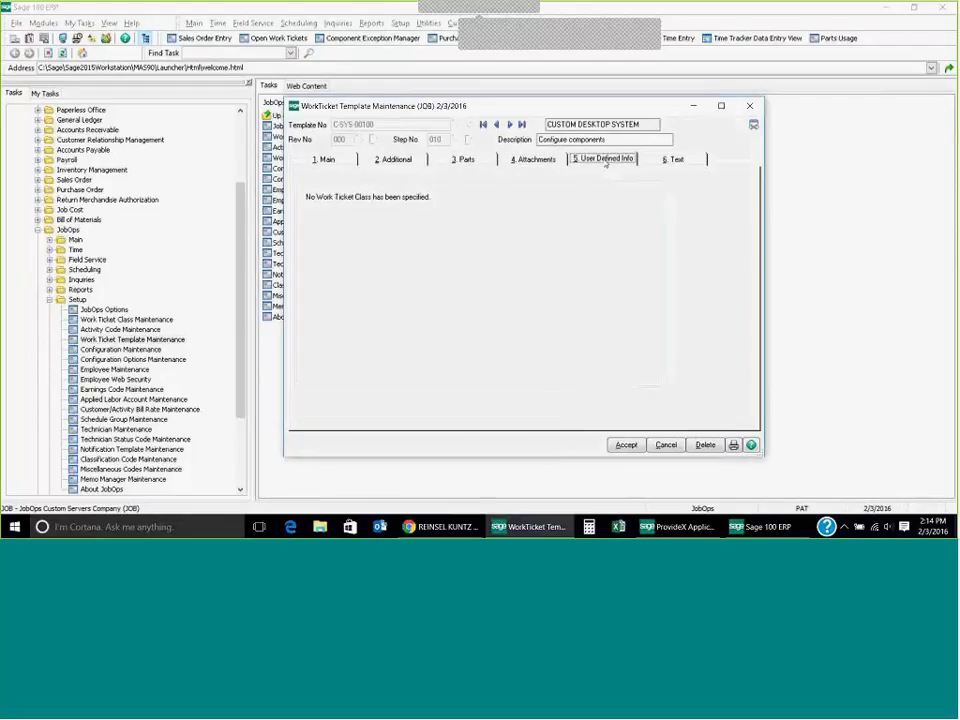
left_click(678, 160)
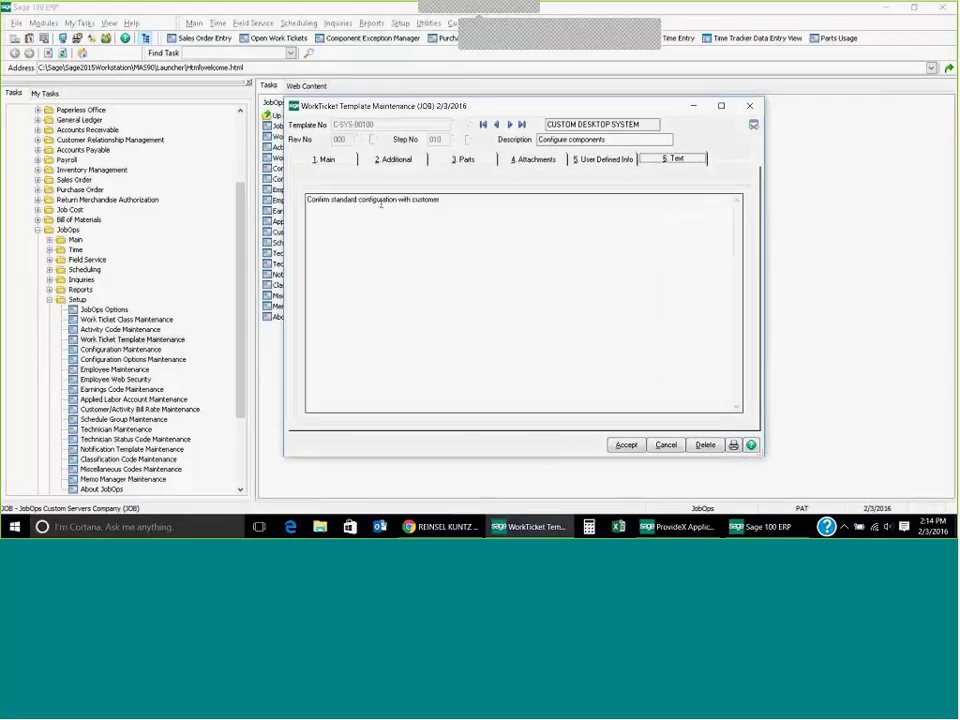
left_click(468, 203)
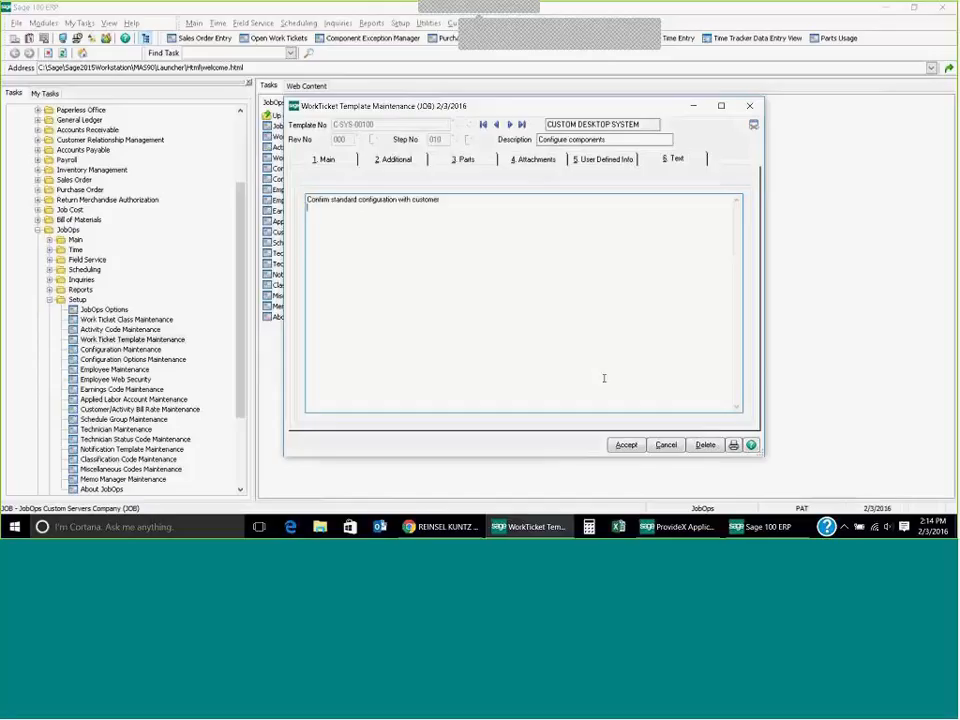
left_click(626, 445)
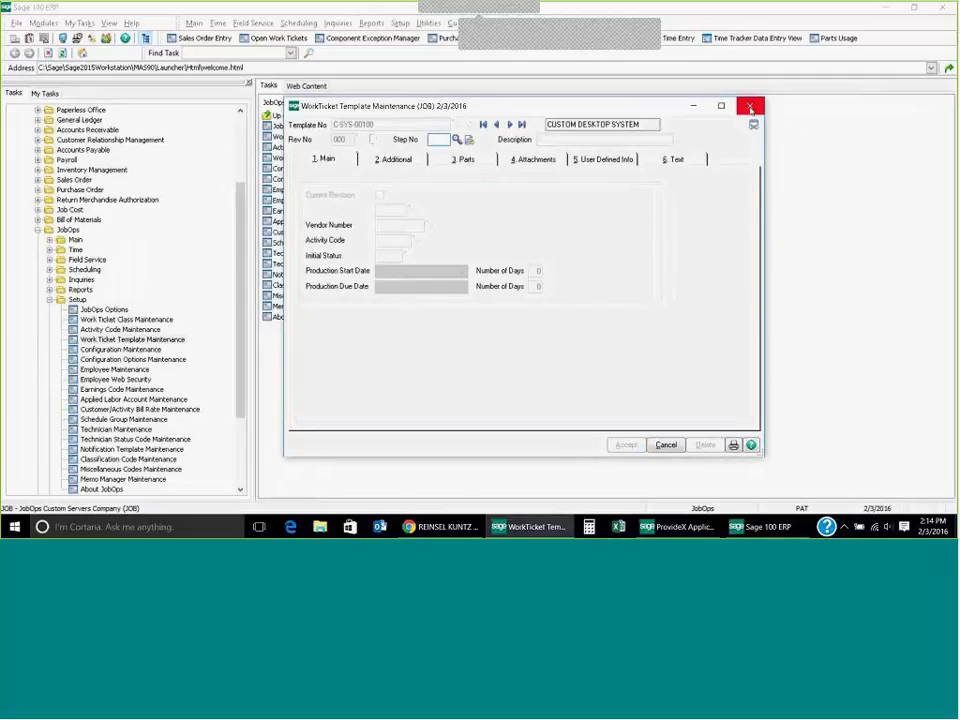
Step: Go to template step 020, Install operating system, accept it, and clear template C-SYS-00100 from the window
left_click(509, 125)
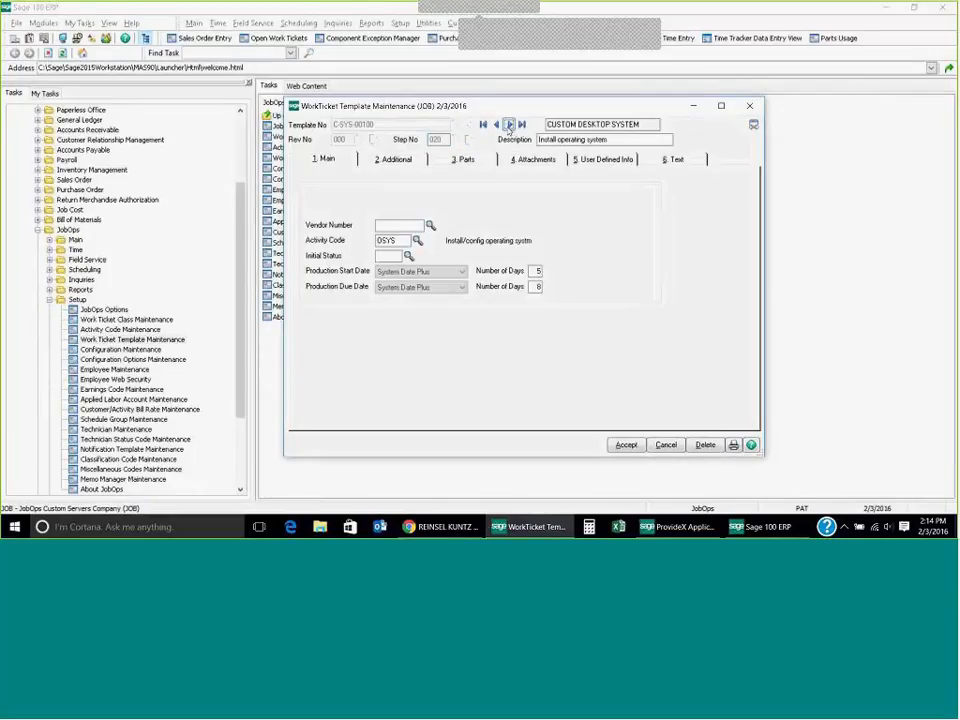
left_click(626, 444)
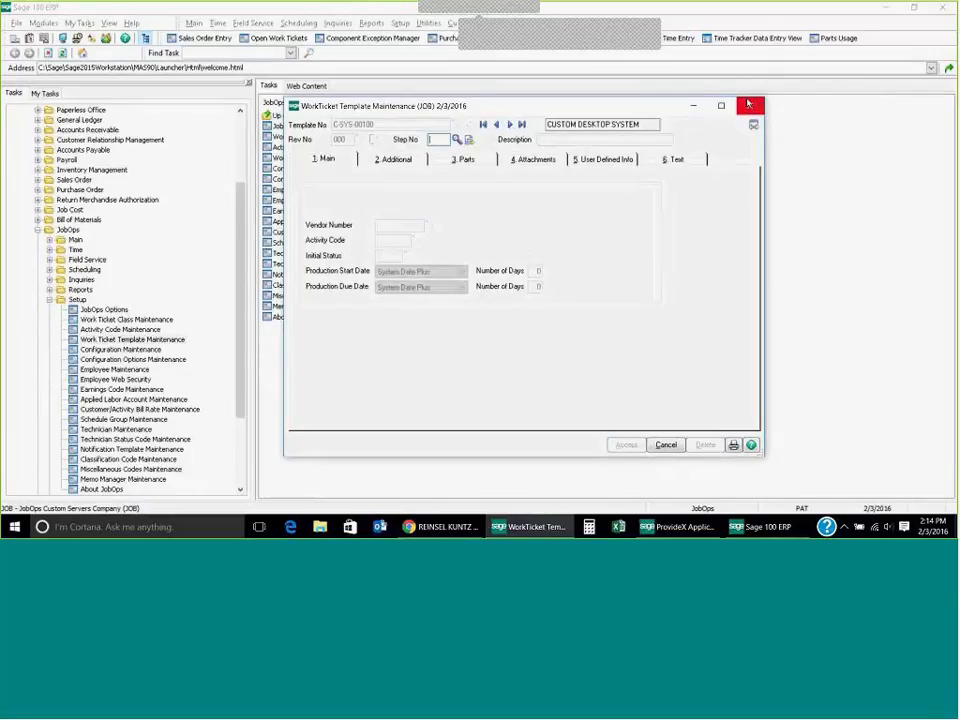
left_click(666, 444)
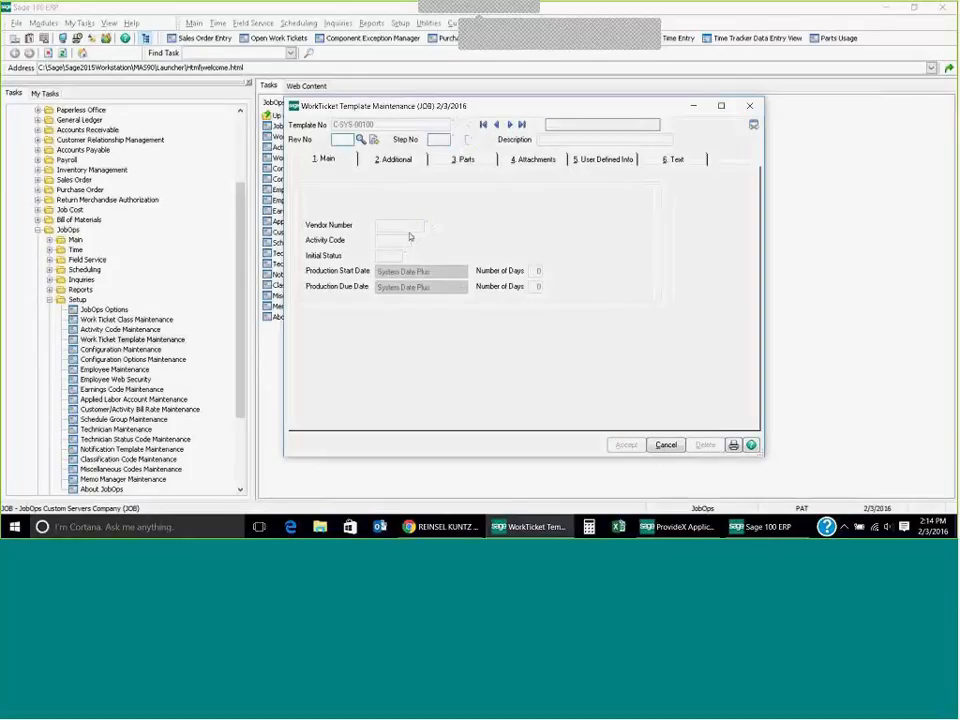
left_click(666, 444)
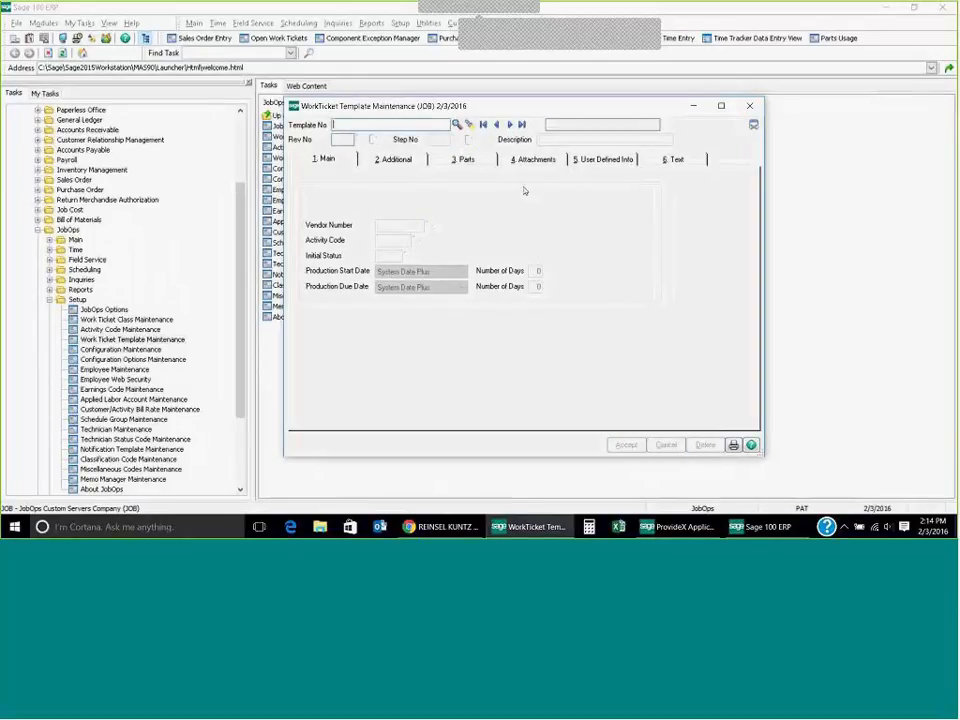
Step: Look through the list of existing work ticket templates without selecting one, and close WorkTicket Template Maintenance
left_click(456, 124)
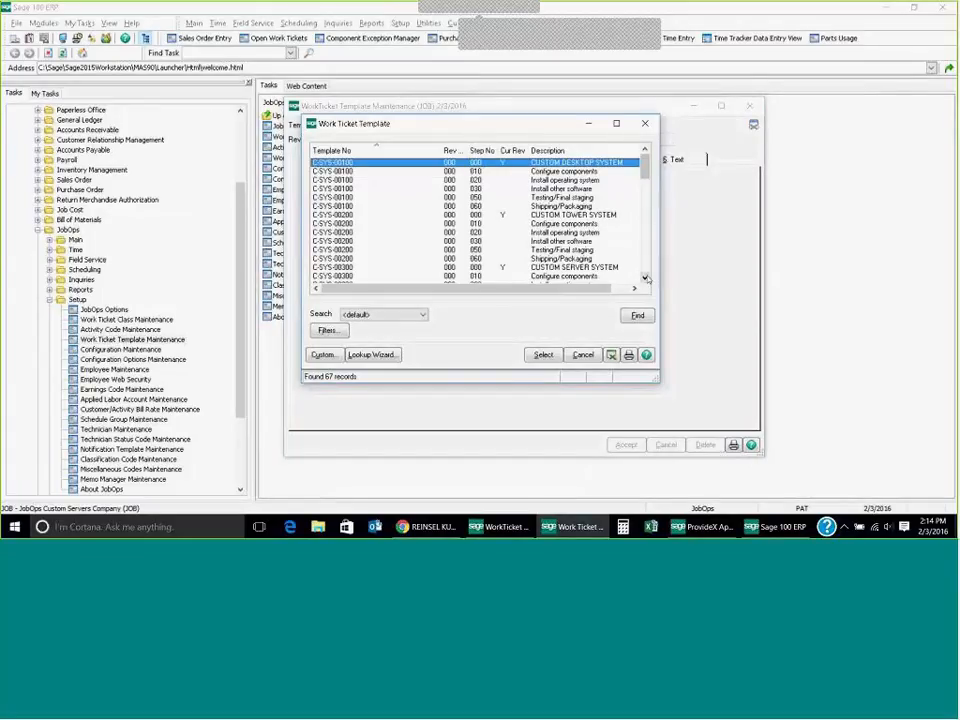
scroll(646, 279, "down", 6)
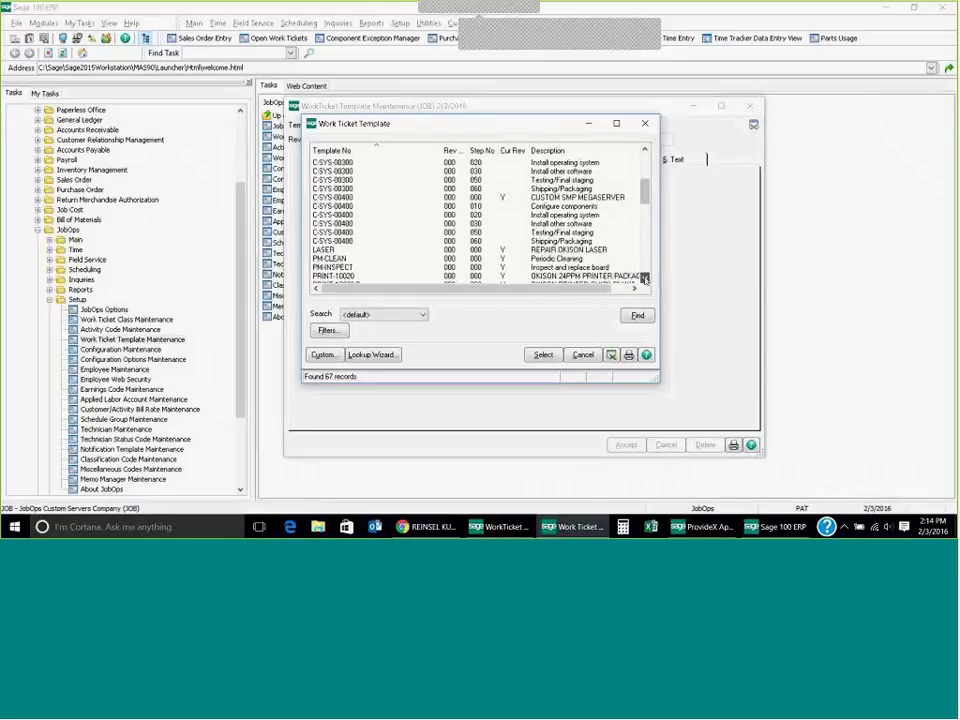
left_click(583, 355)
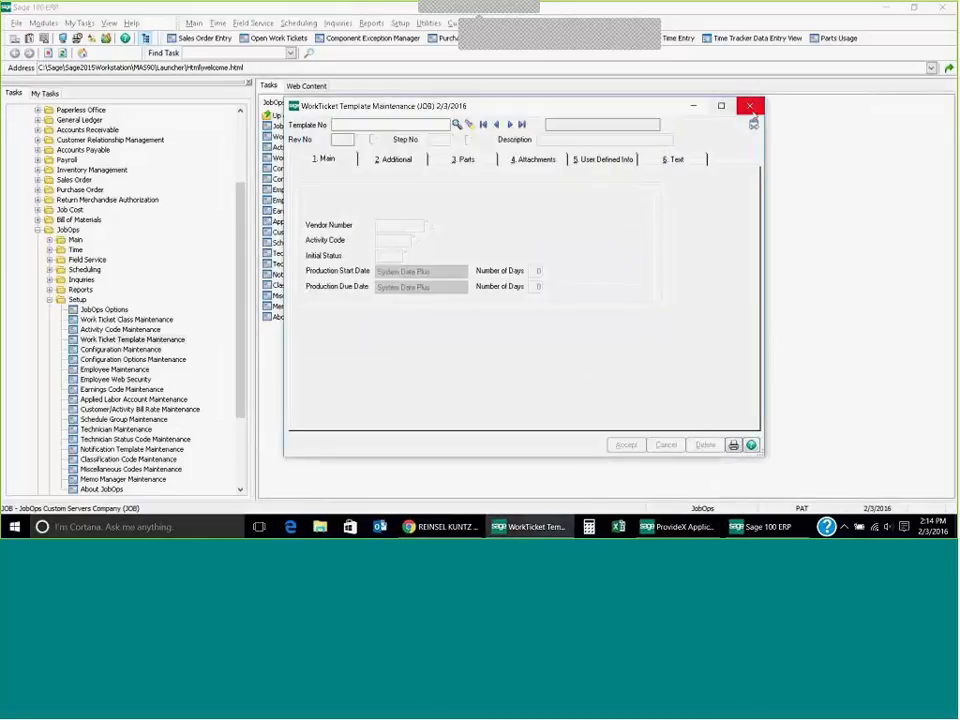
left_click(750, 106)
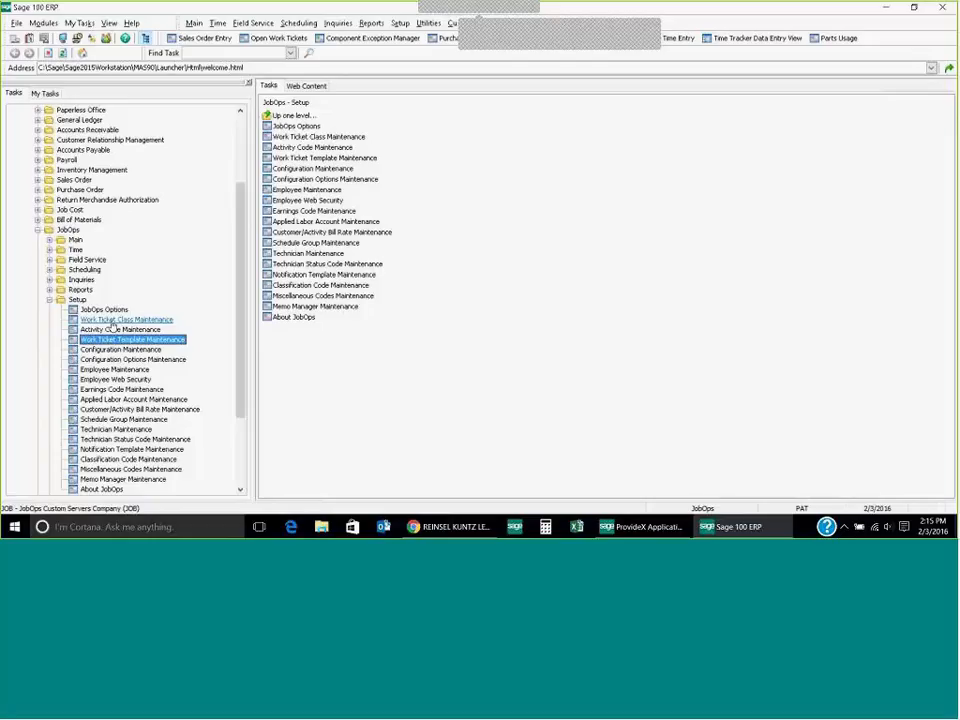
Step: Open Work Ticket Class Maintenance, review the available classes and their creation levels, and close it without selecting a class
left_click(112, 321)
double_click(112, 322)
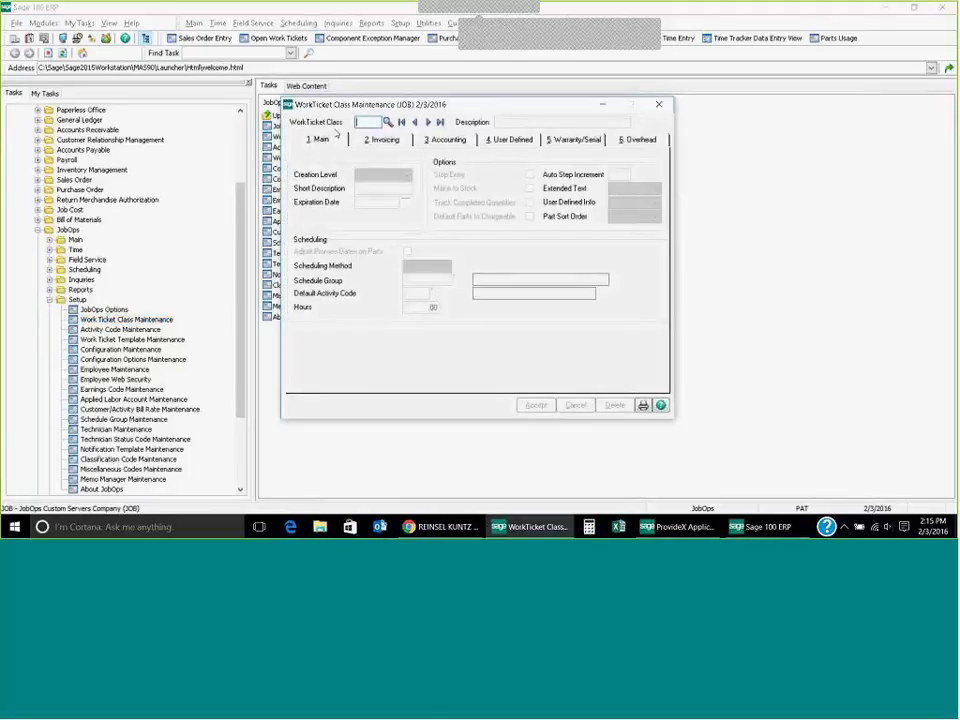
left_click(387, 121)
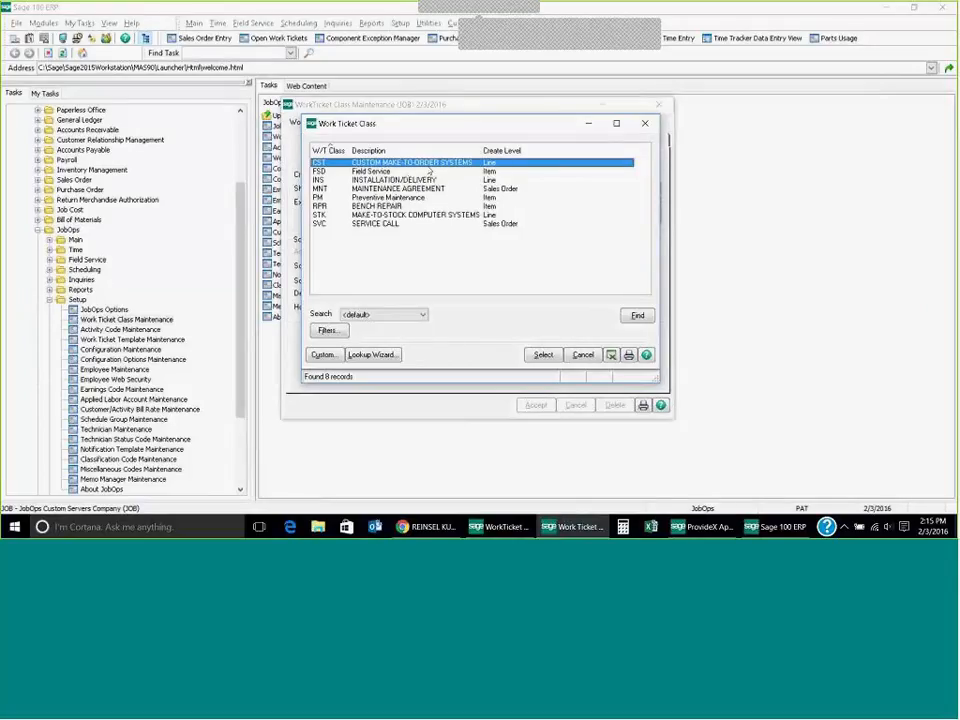
key("Down")
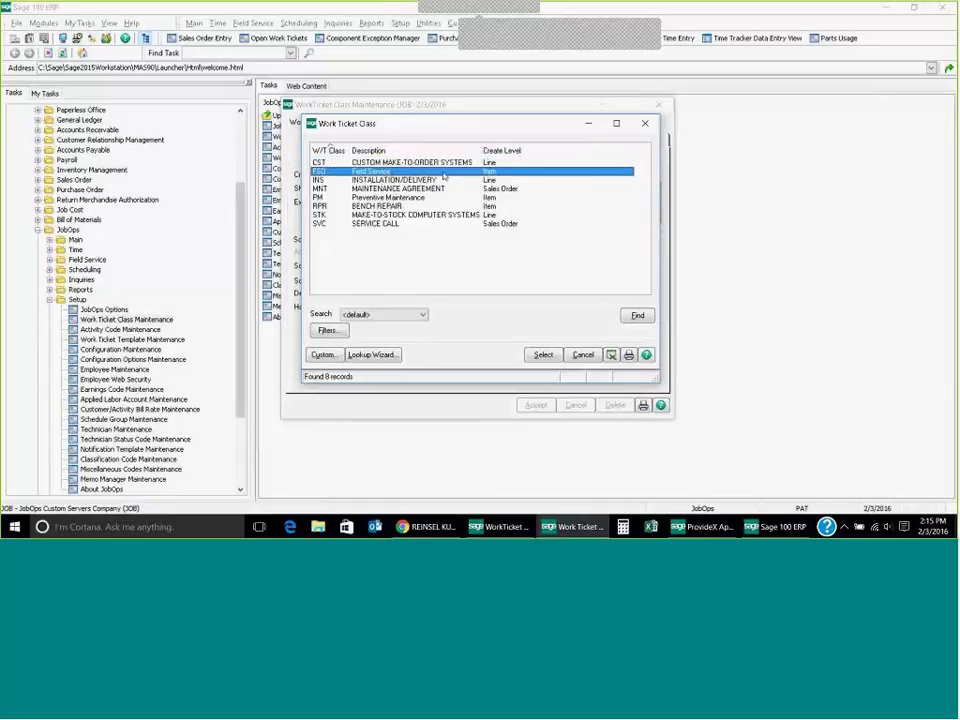
key("Down")
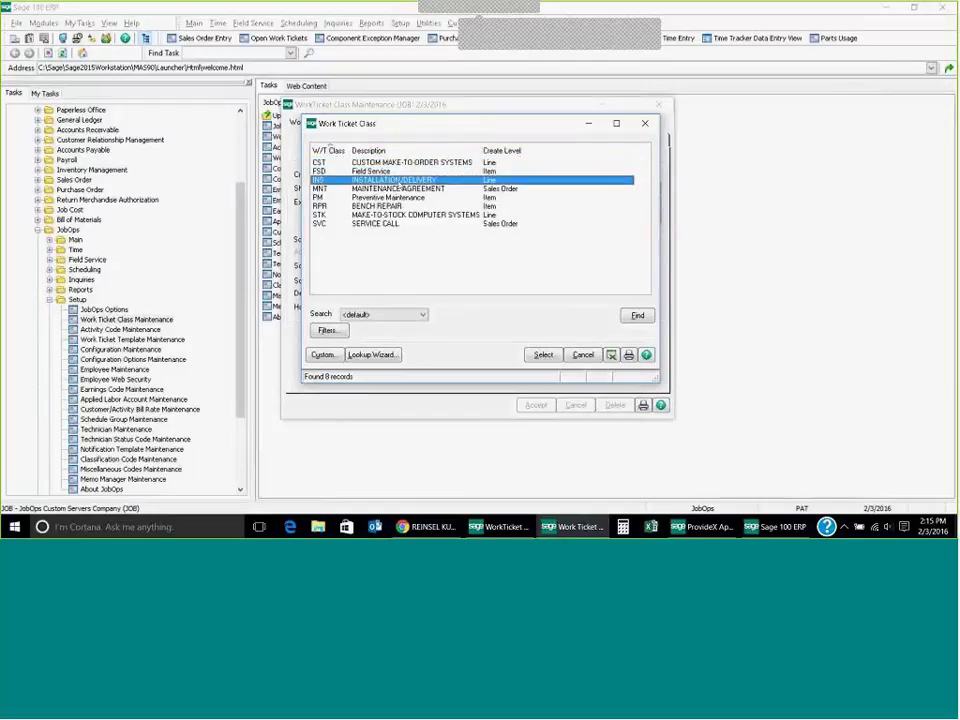
key("Down")
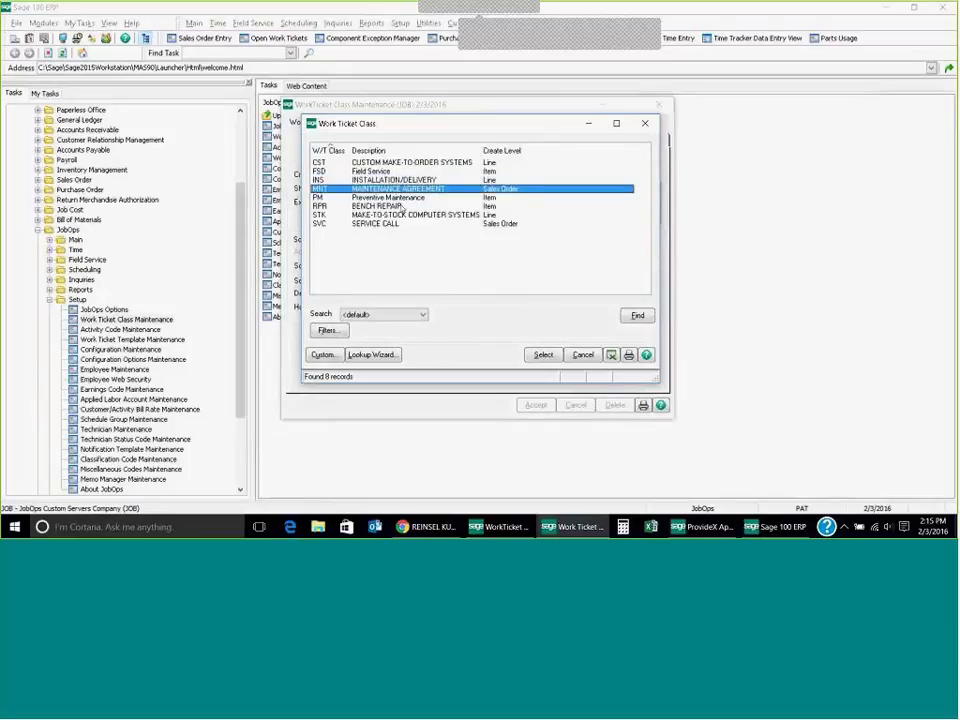
key("Down")
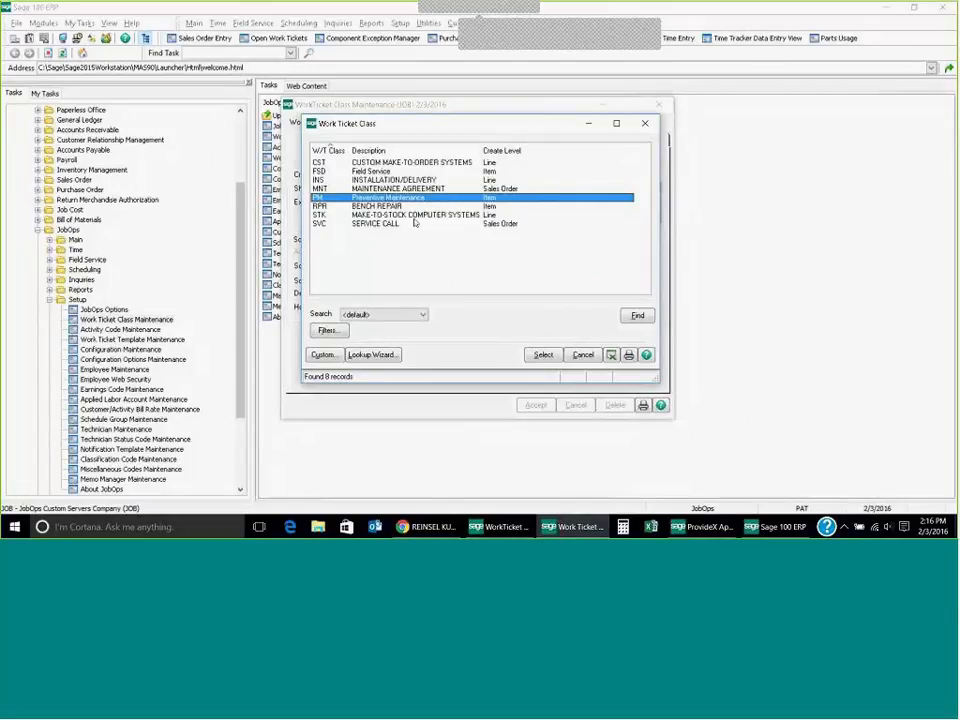
left_click(397, 163)
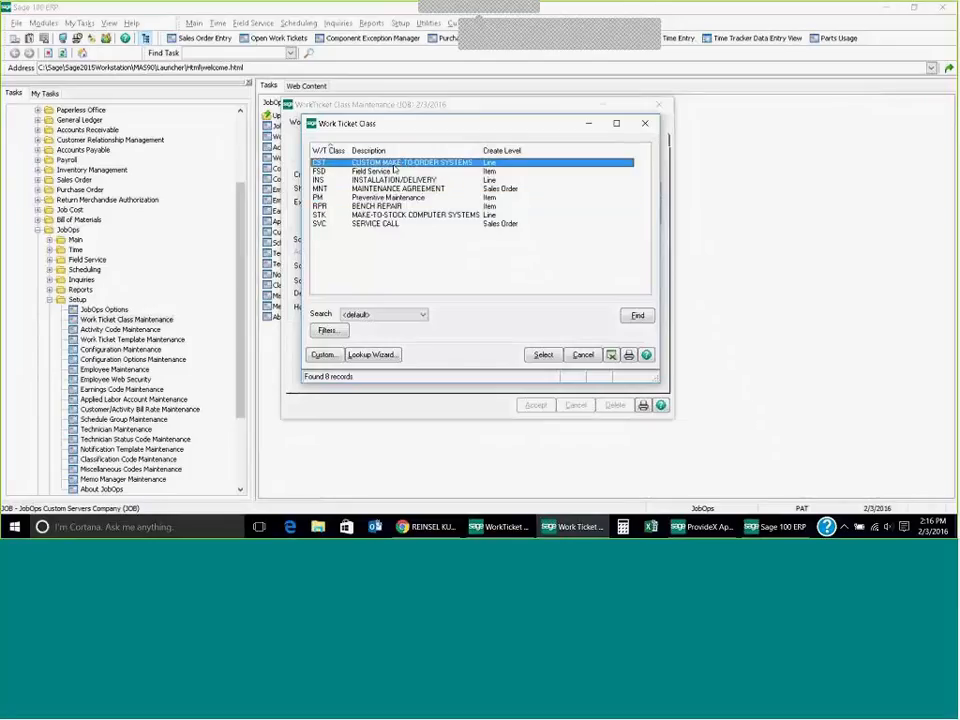
left_click(583, 356)
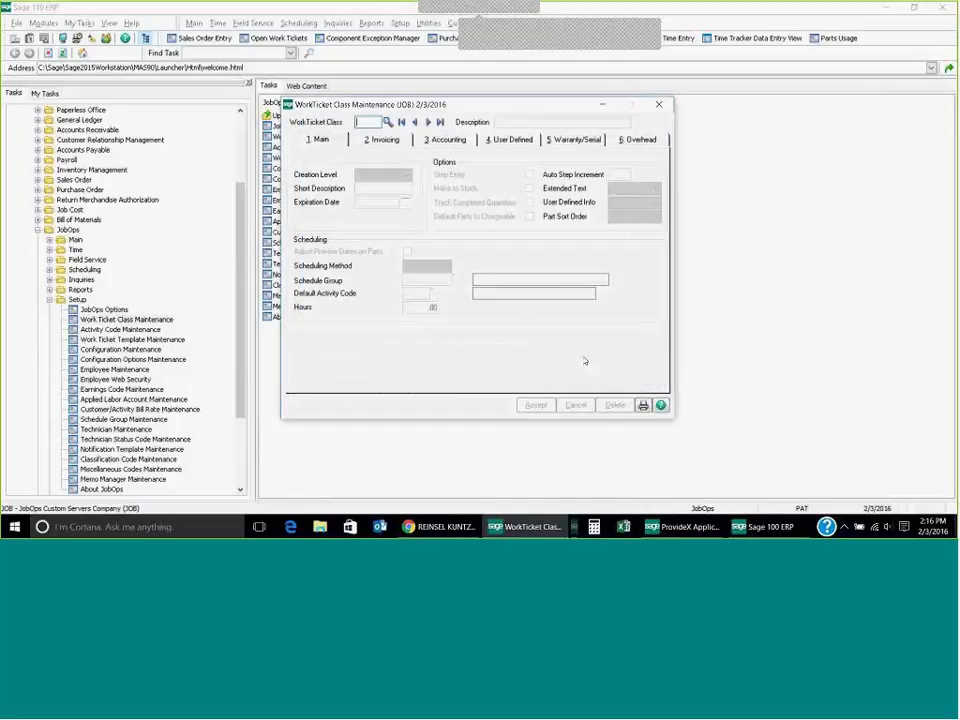
left_click(661, 106)
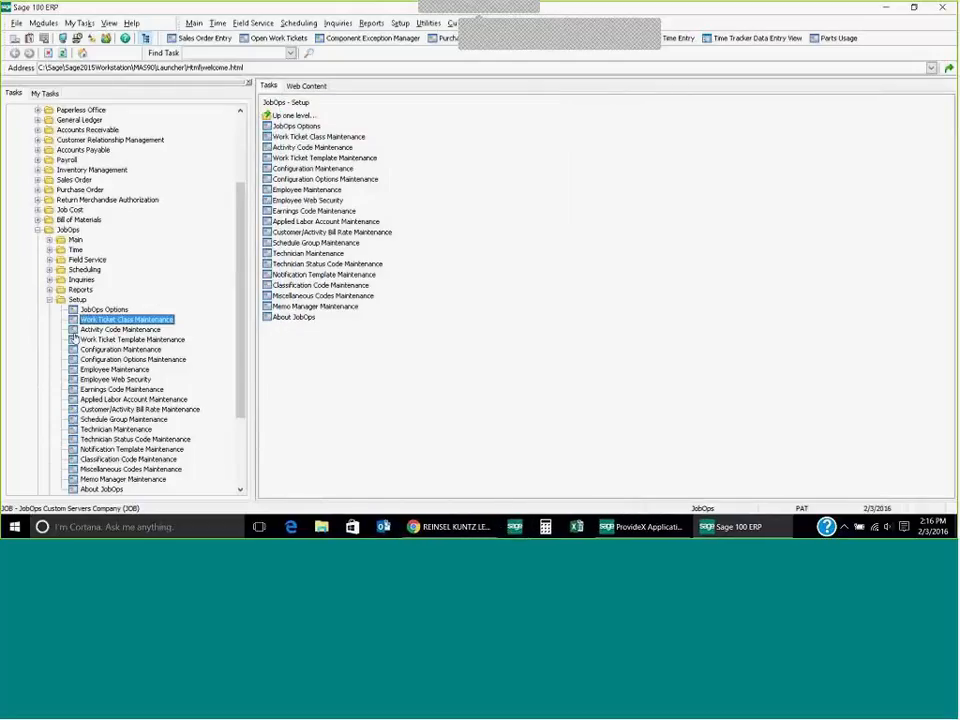
Step: Open the ASMB Assembly activity code in Activity Code Maintenance and review its main settings and classification options
left_click(350, 296)
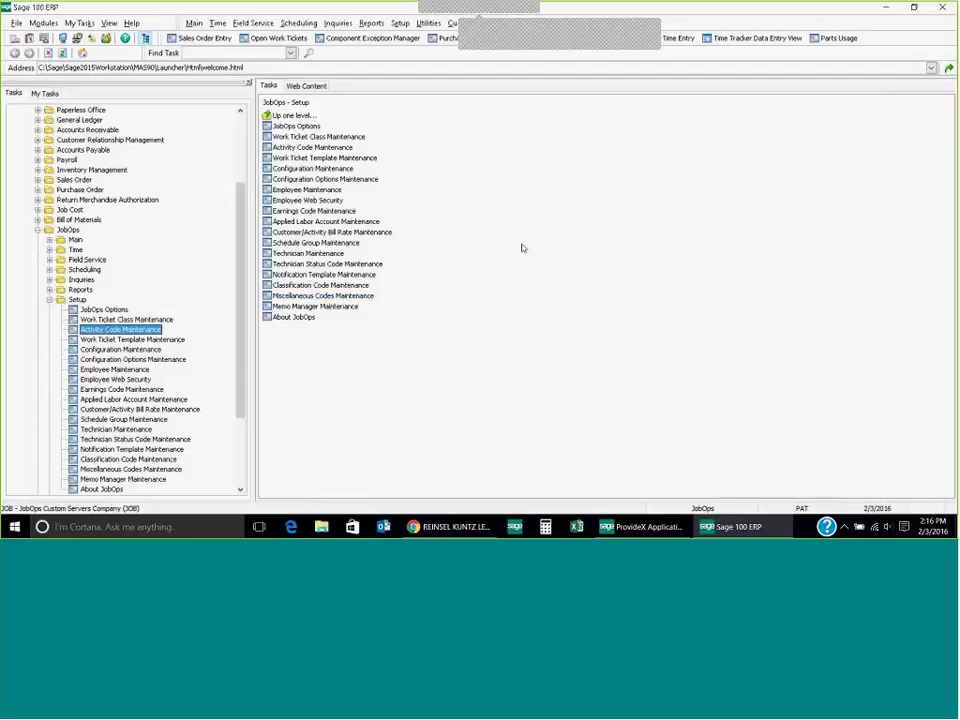
left_click(402, 123)
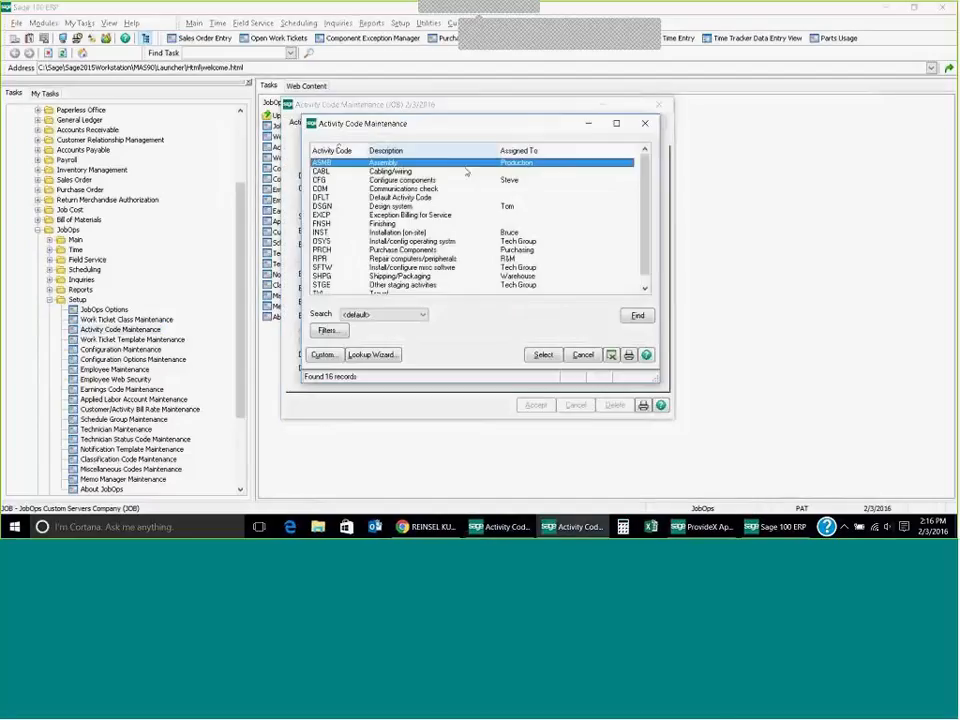
left_click(543, 355)
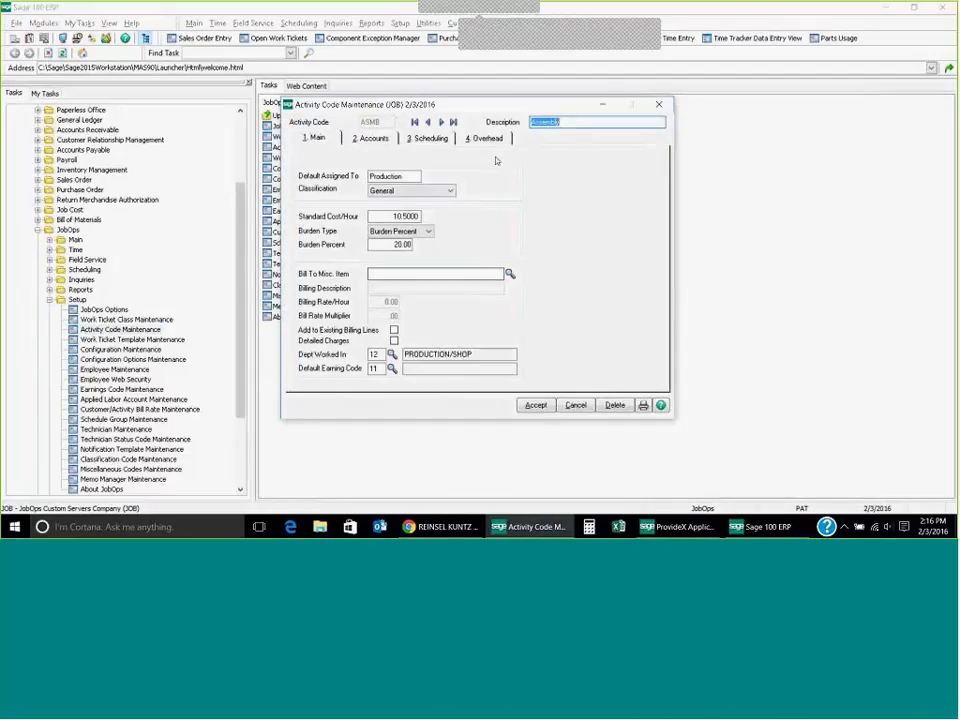
left_click(446, 191)
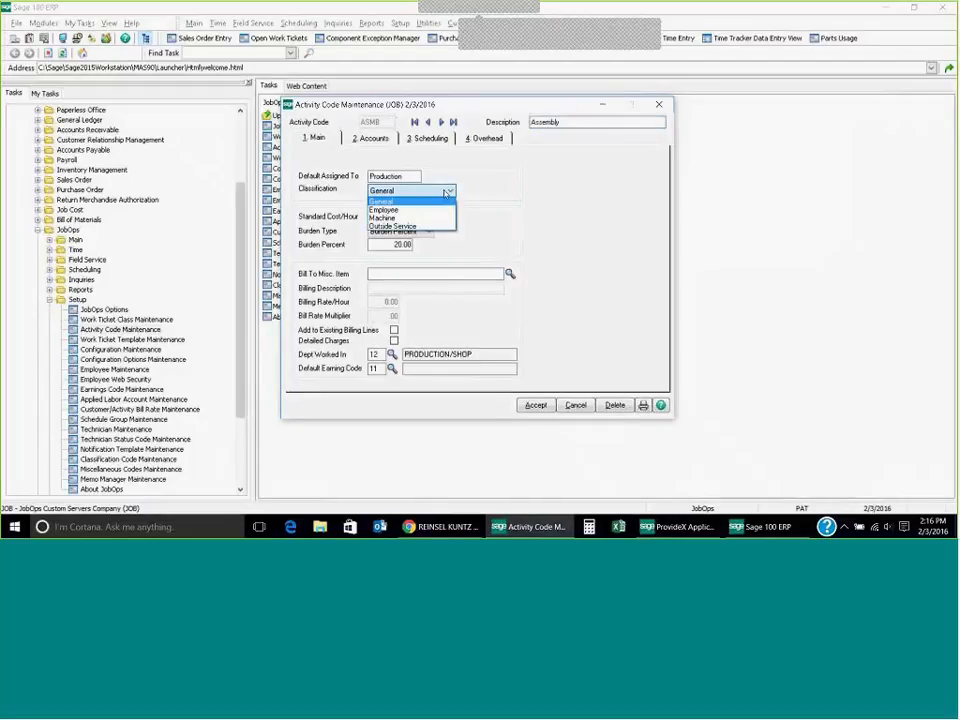
left_click(446, 192)
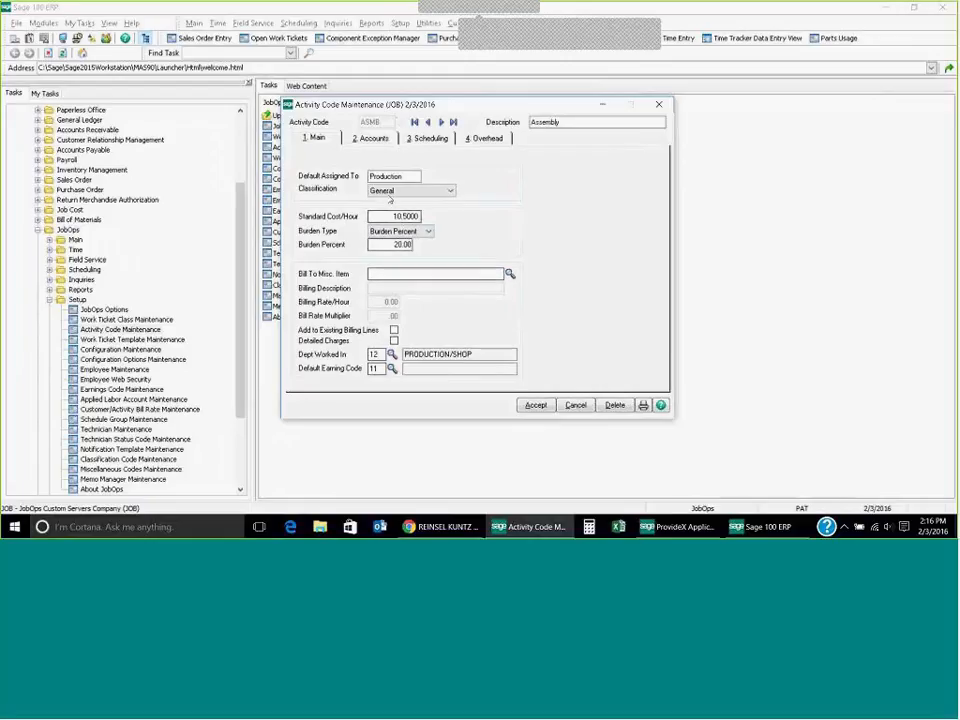
Step: Review the Assembly activity code's labor and burden accounts, scheduling settings, and overhead type options
left_click(373, 138)
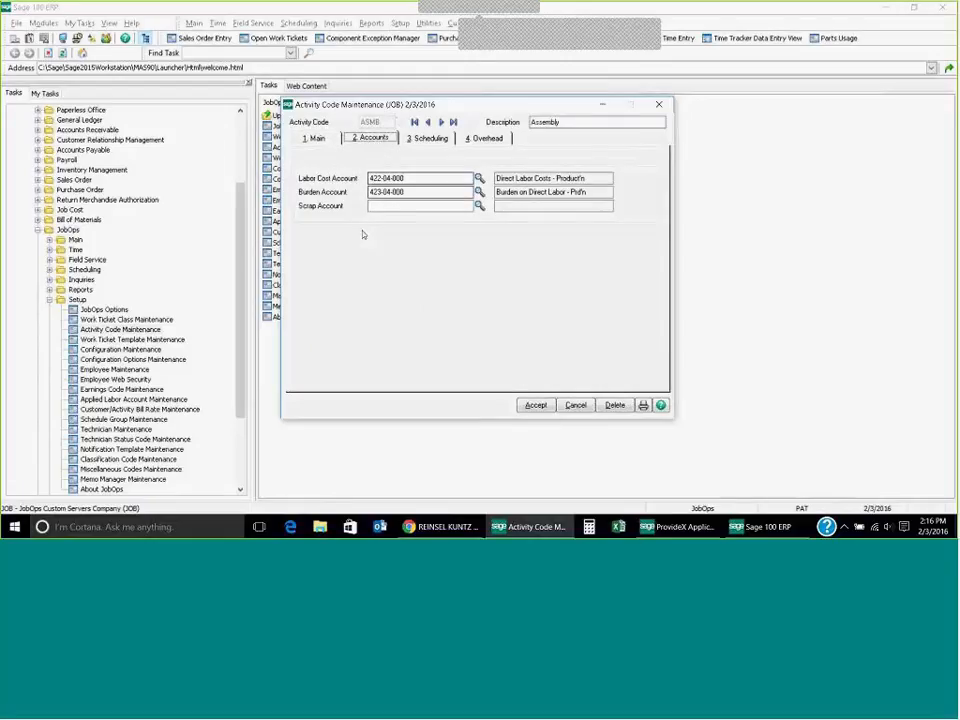
left_click(432, 139)
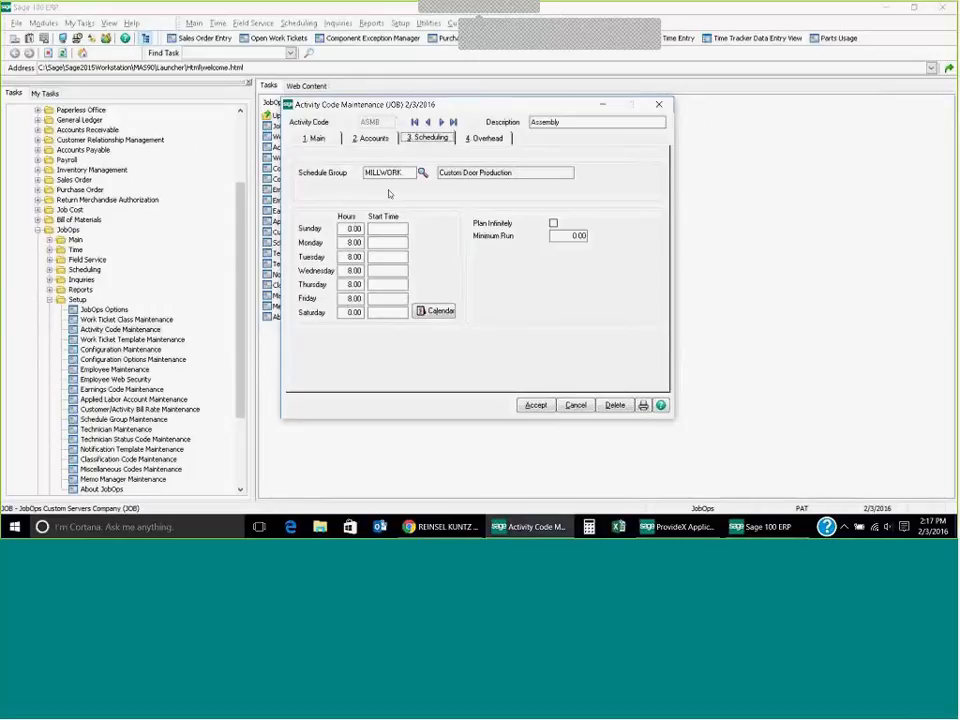
left_click(486, 140)
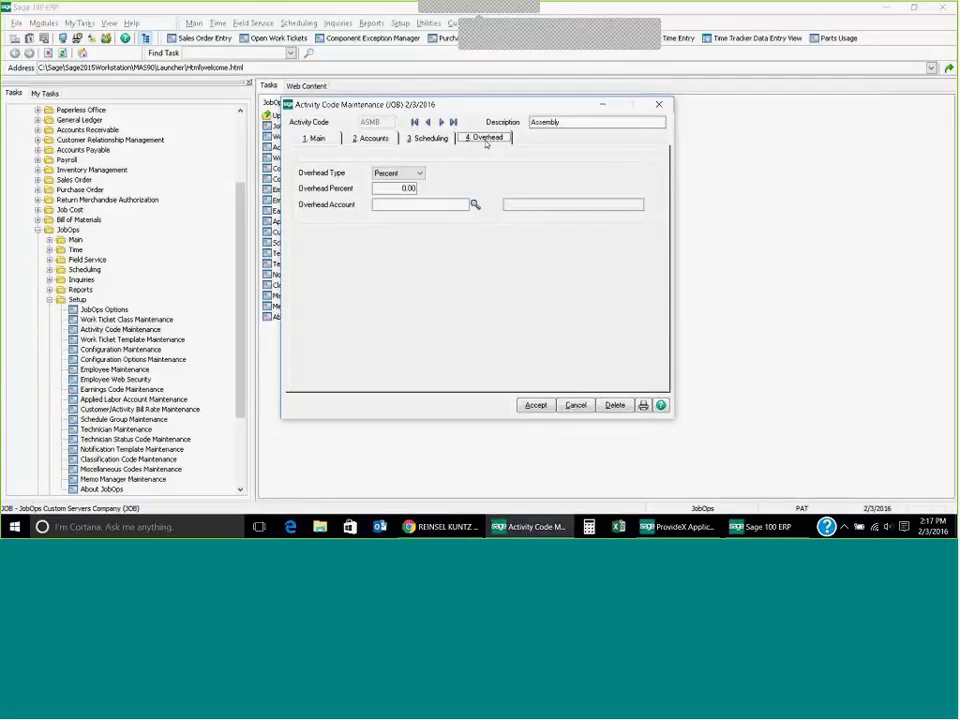
left_click(420, 173)
left_click(419, 175)
Step: Examine the Assembly code's daily scheduling hours, and try the Plan Infinitely option before switching it off again
left_click(429, 138)
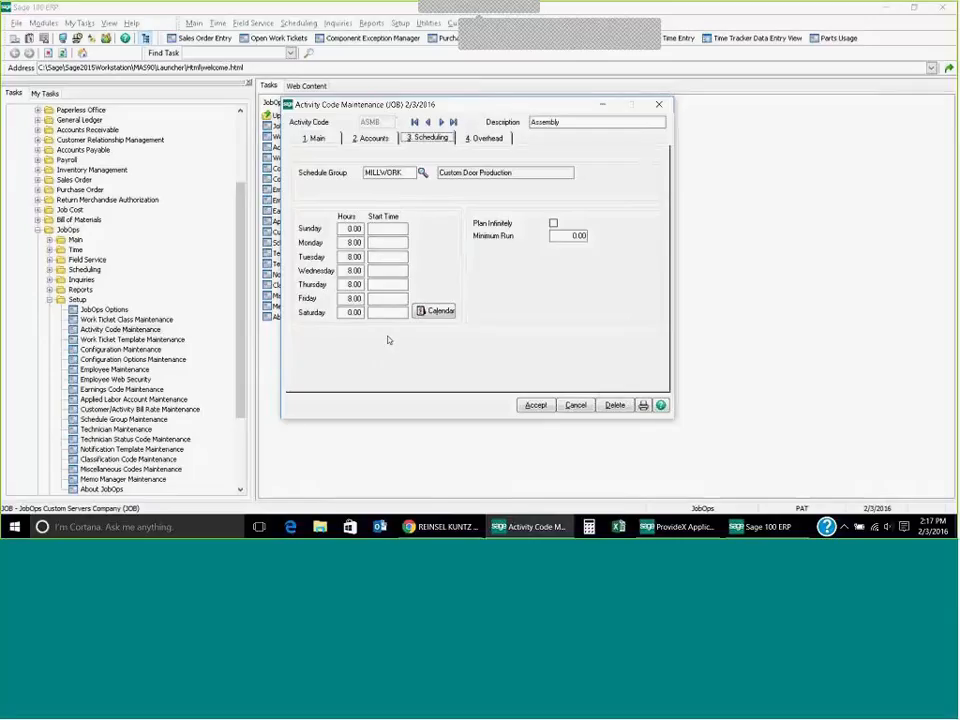
left_click(347, 242)
left_click(553, 225)
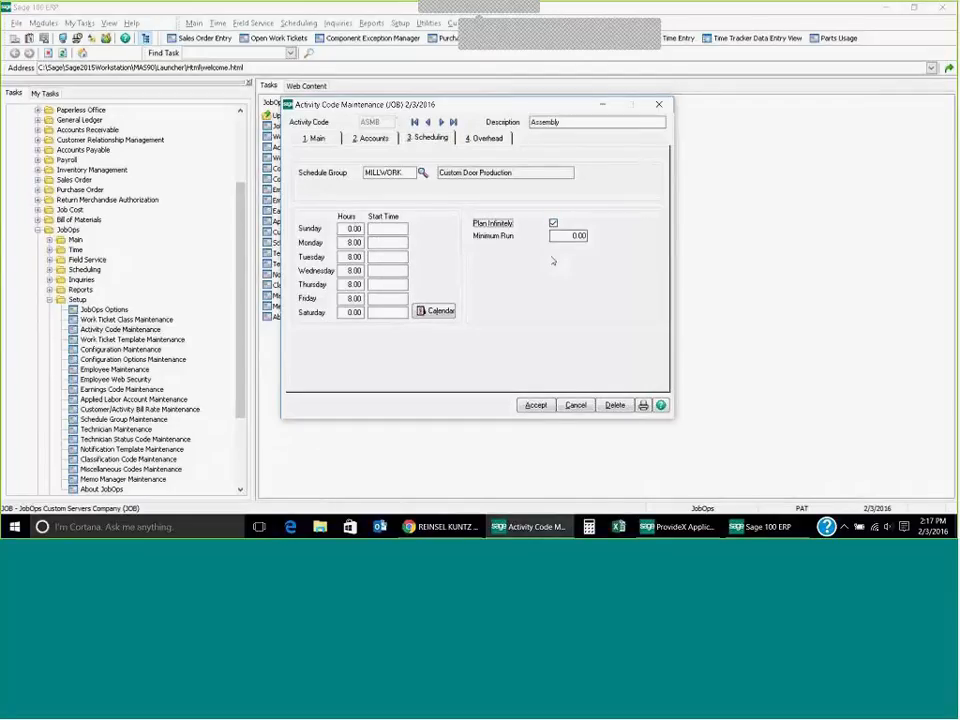
left_click(553, 224)
Step: Check the Assembly code's overhead settings, accept the activity code, and close Activity Code Maintenance
left_click(487, 138)
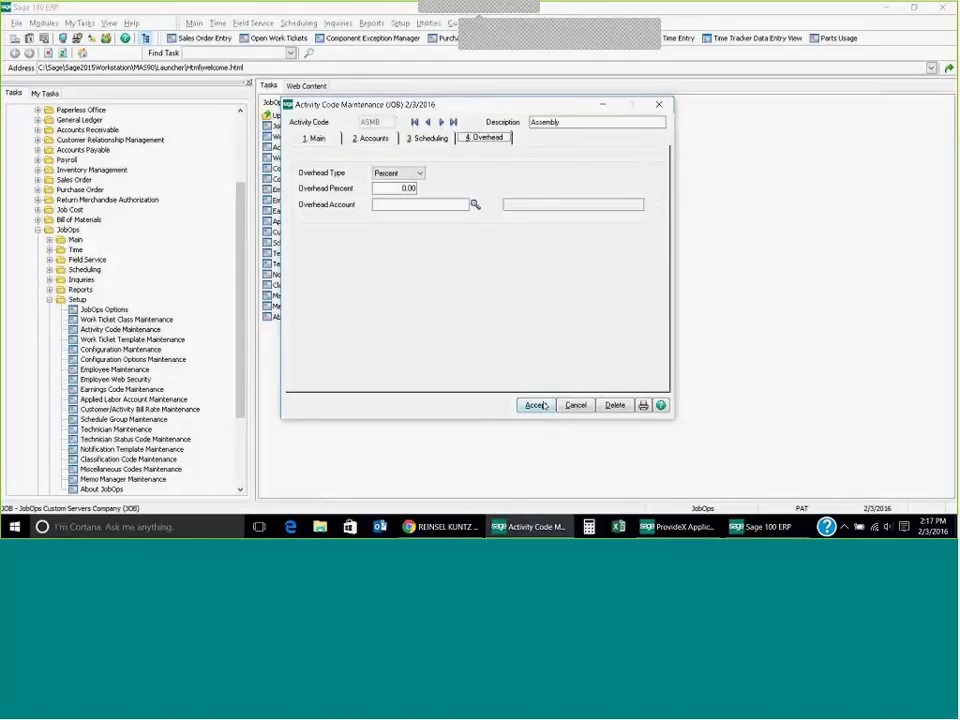
left_click(536, 405)
left_click(660, 106)
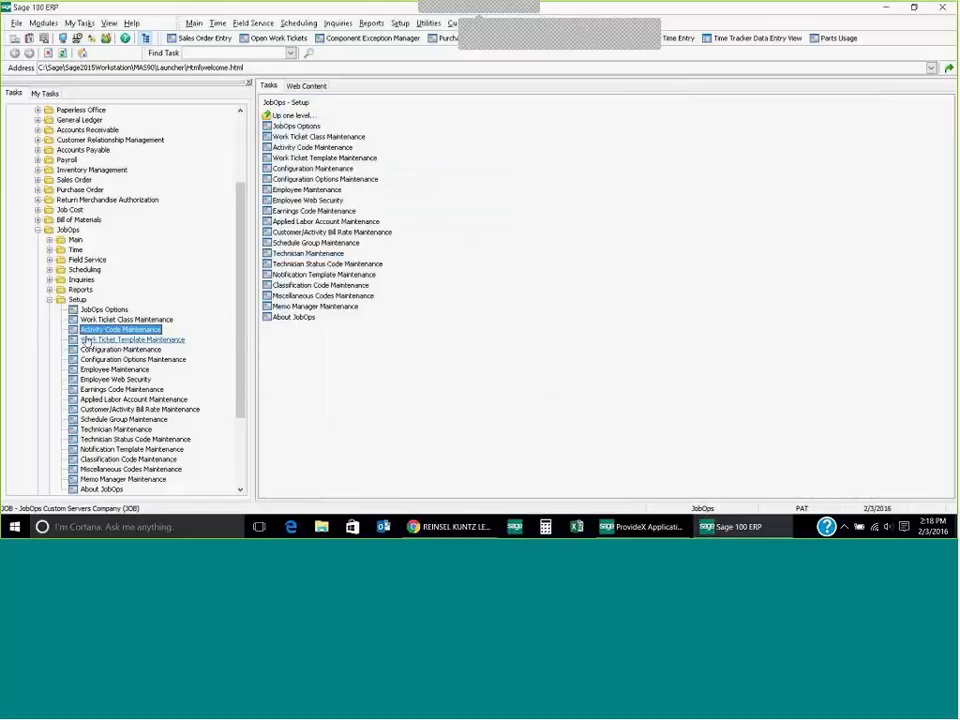
Step: Collapse the JobOps Setup folder and open Sales Order Entry from the Sales Order module, accepting 2/3/2016 as the accounting date
left_click(51, 300)
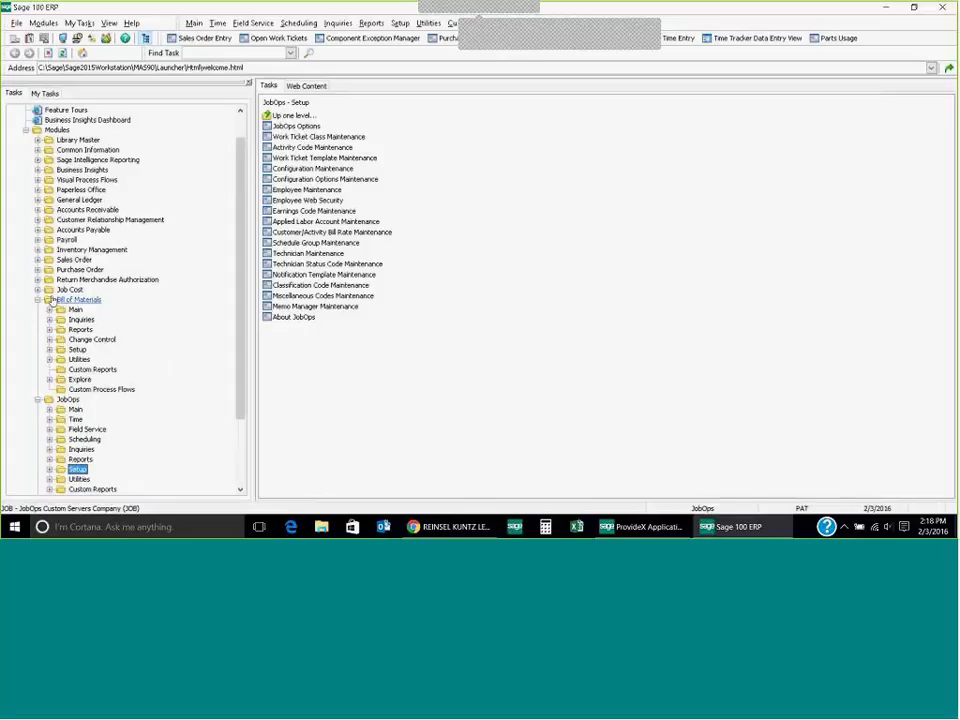
left_click(74, 260)
left_click(75, 270)
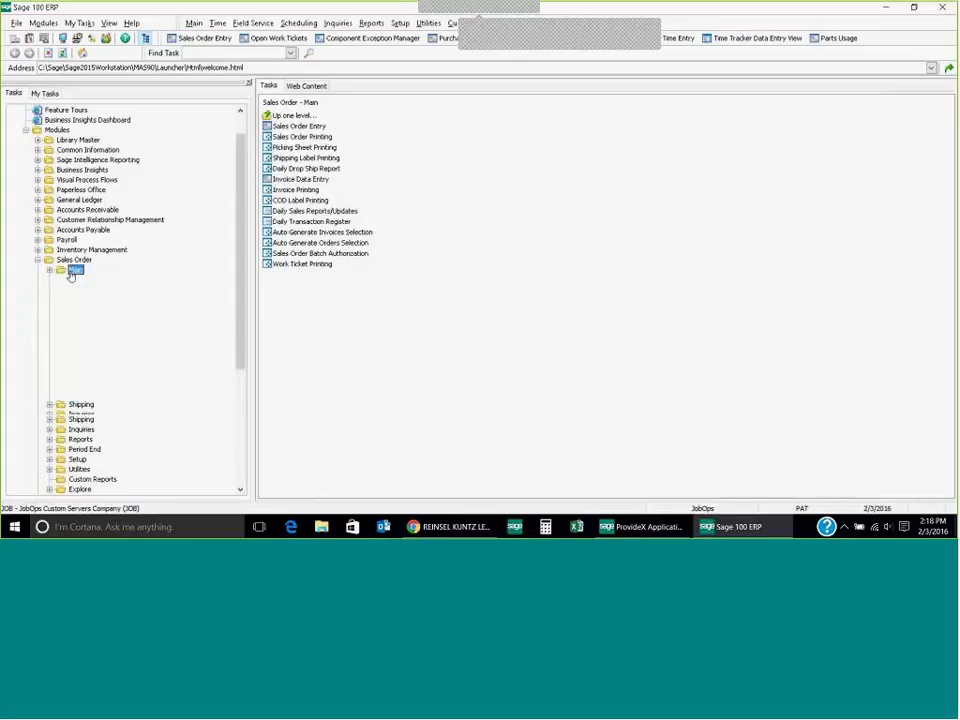
left_click(105, 280)
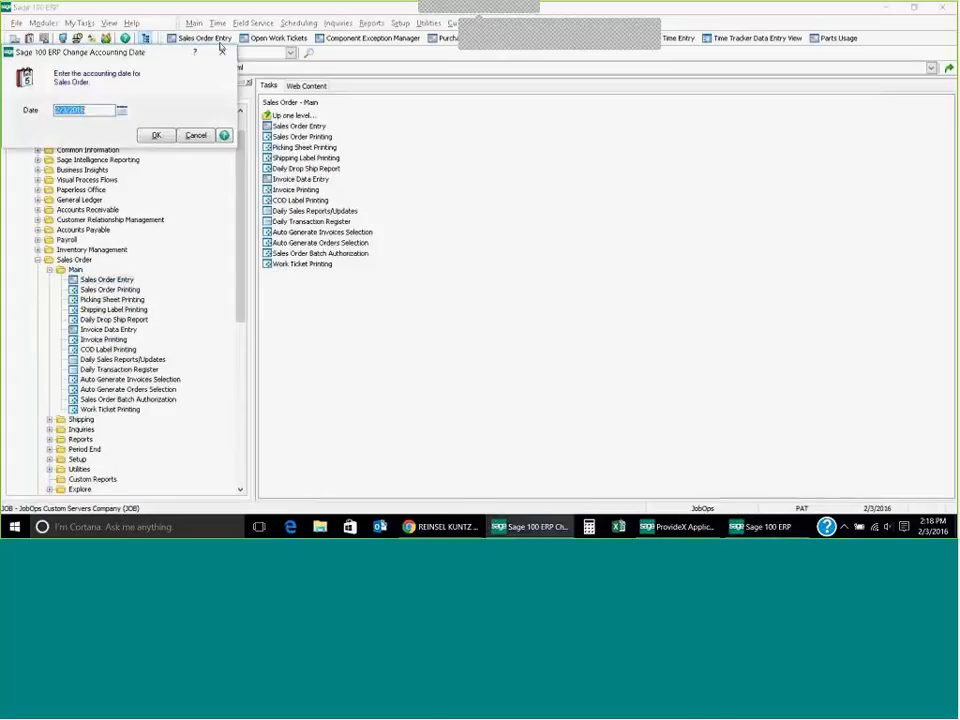
left_click(161, 138)
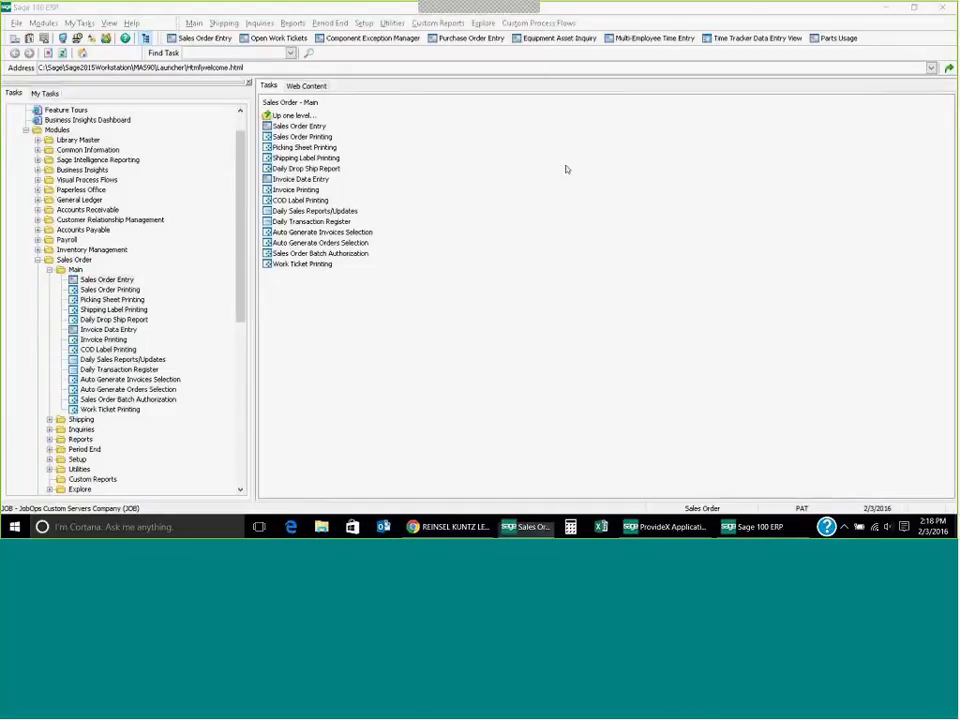
Step: Start a new sales order with the next order number and select HAYDEN, BRAUN, & KAMEN as the customer
left_click(130, 27)
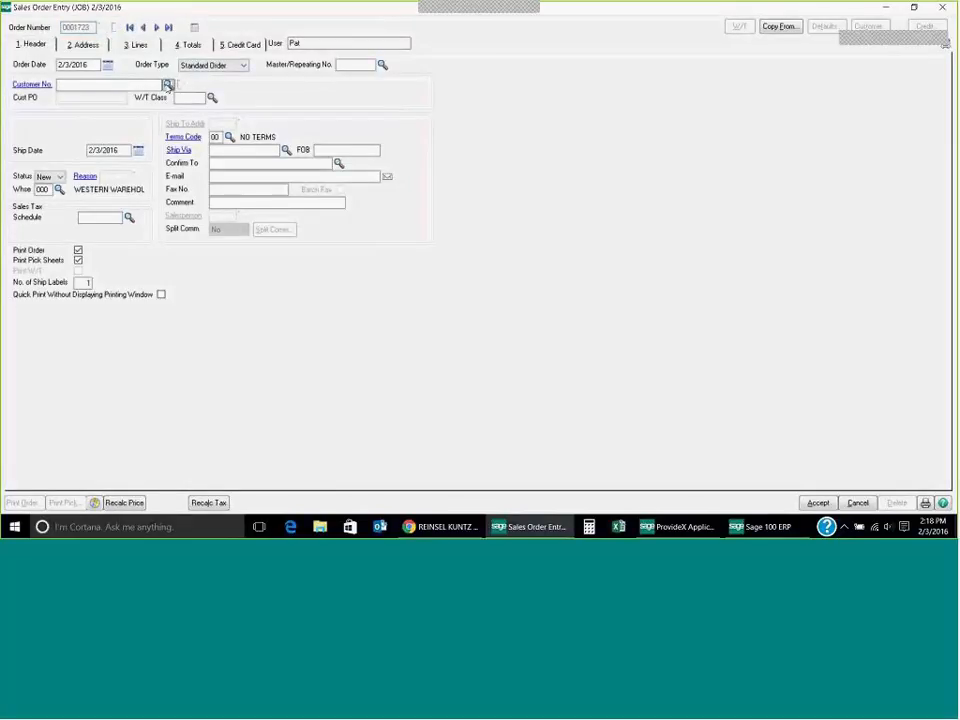
left_click(168, 84)
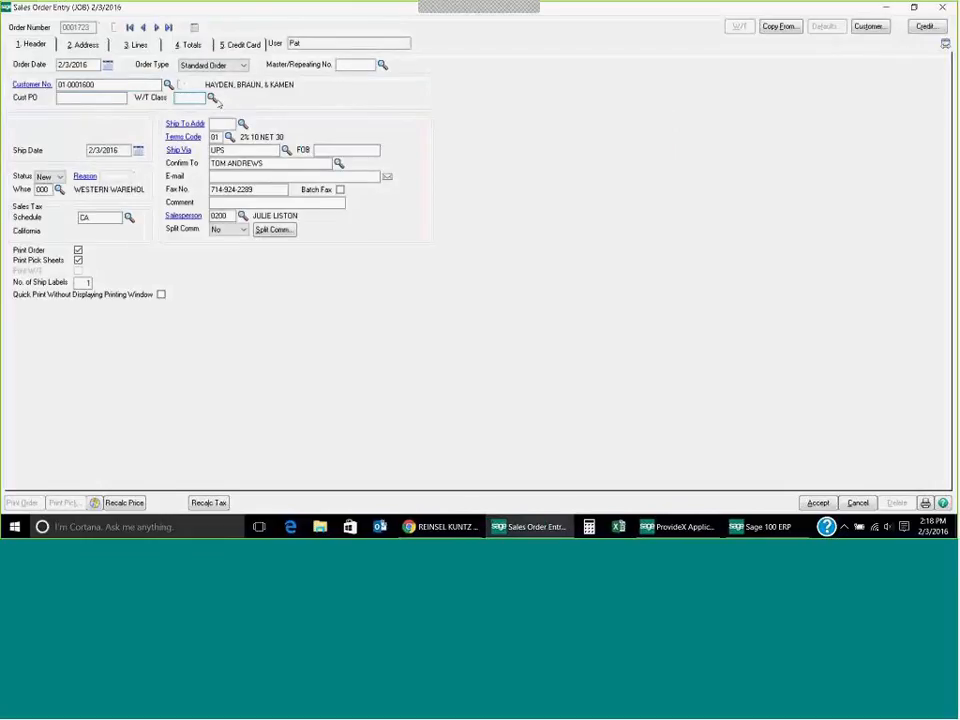
Step: Assign the work ticket class CST (CUSTOM MAKE-TO-ORDER SYSTEMS) to the sales order
left_click(212, 98)
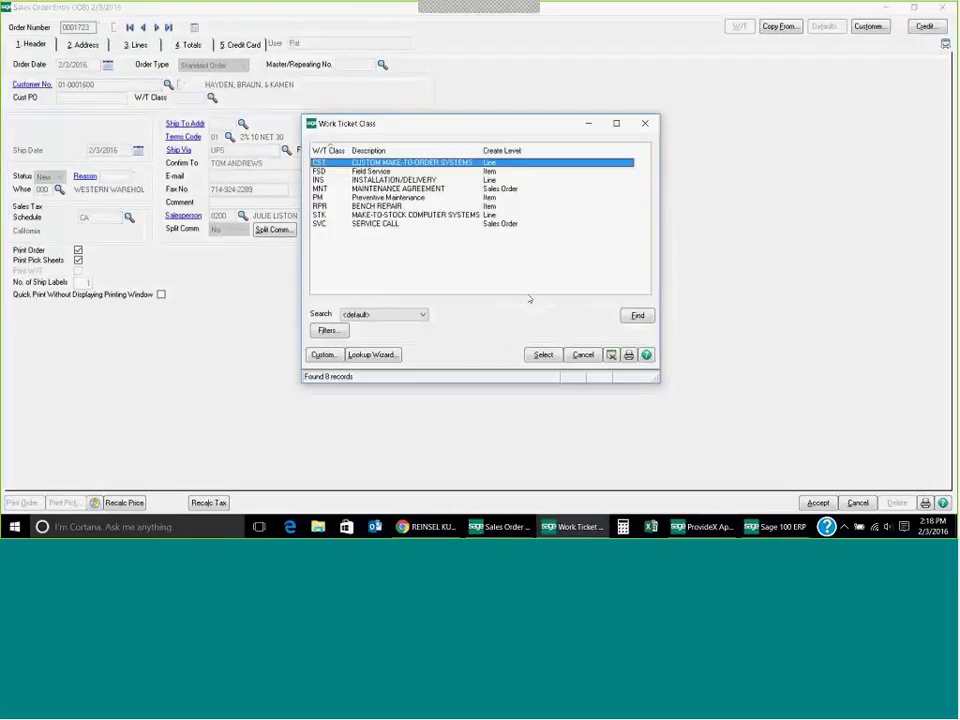
left_click(555, 357)
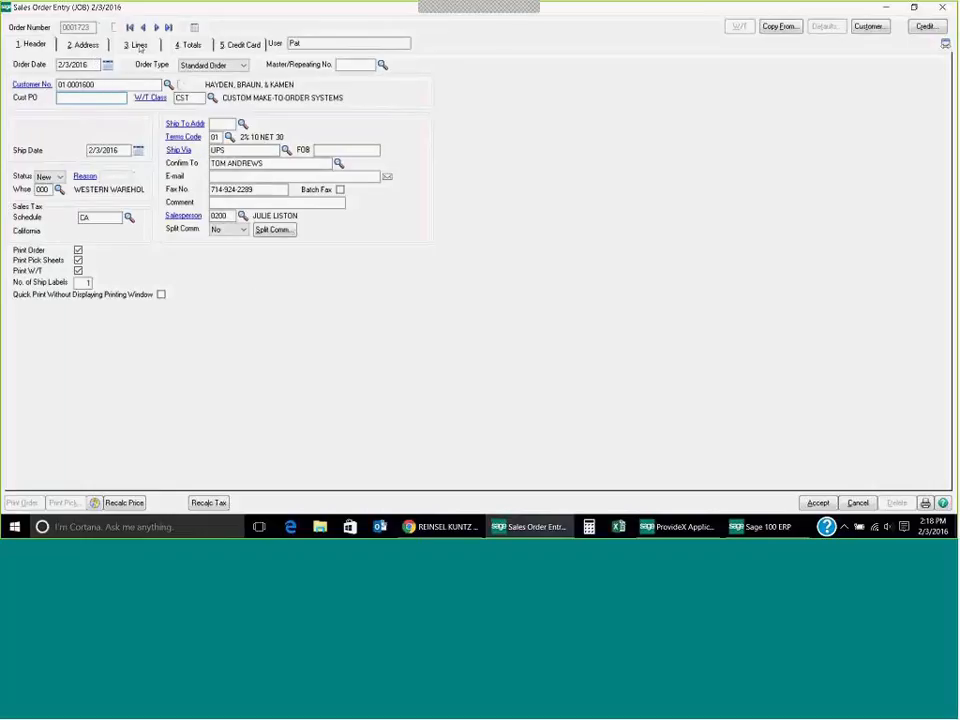
Step: Add item C-SYS-00300 as the first order line and flag it for a work ticket
left_click(137, 45)
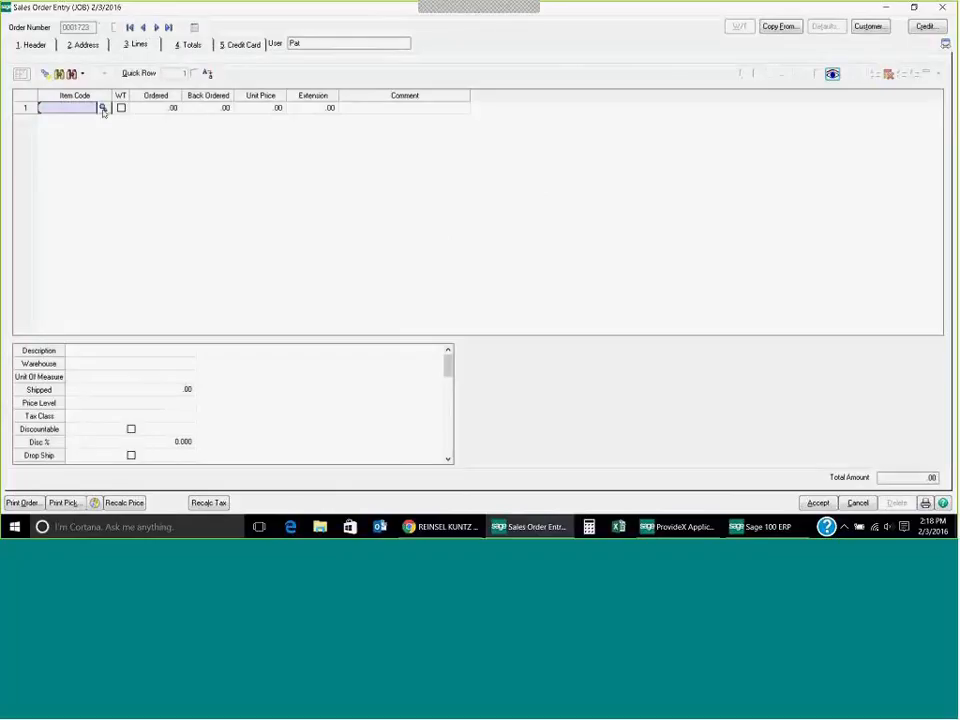
left_click(102, 108)
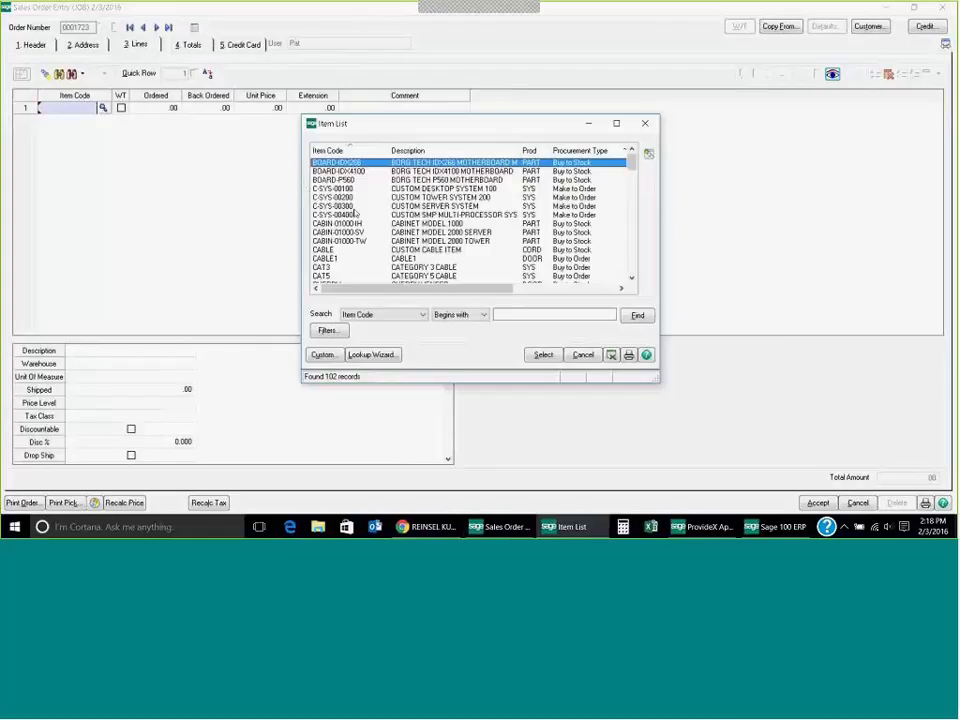
left_click(353, 214)
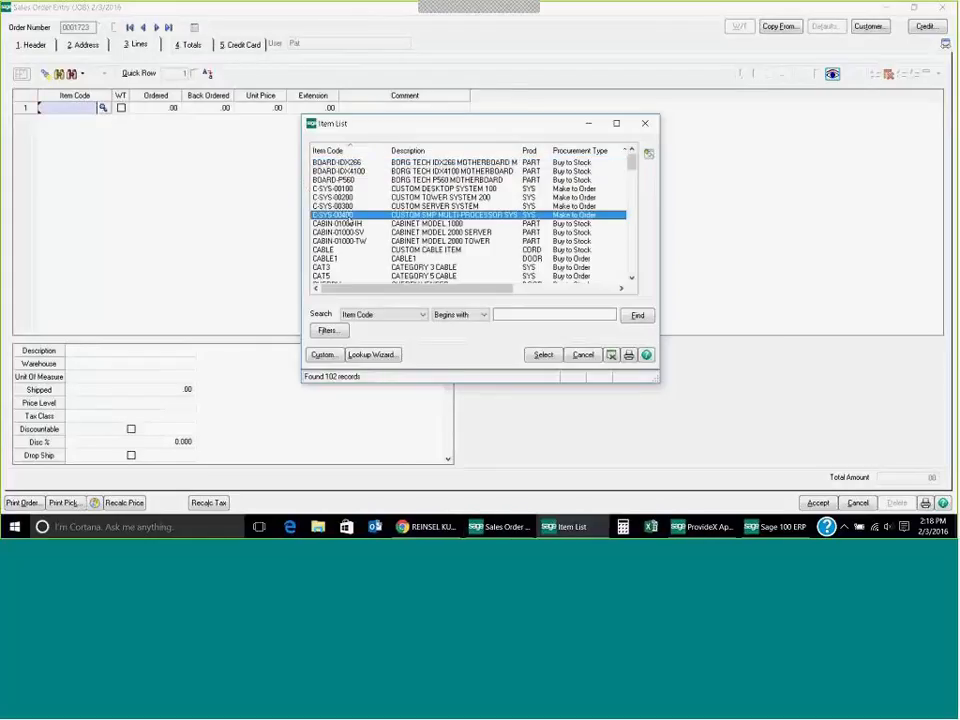
double_click(345, 206)
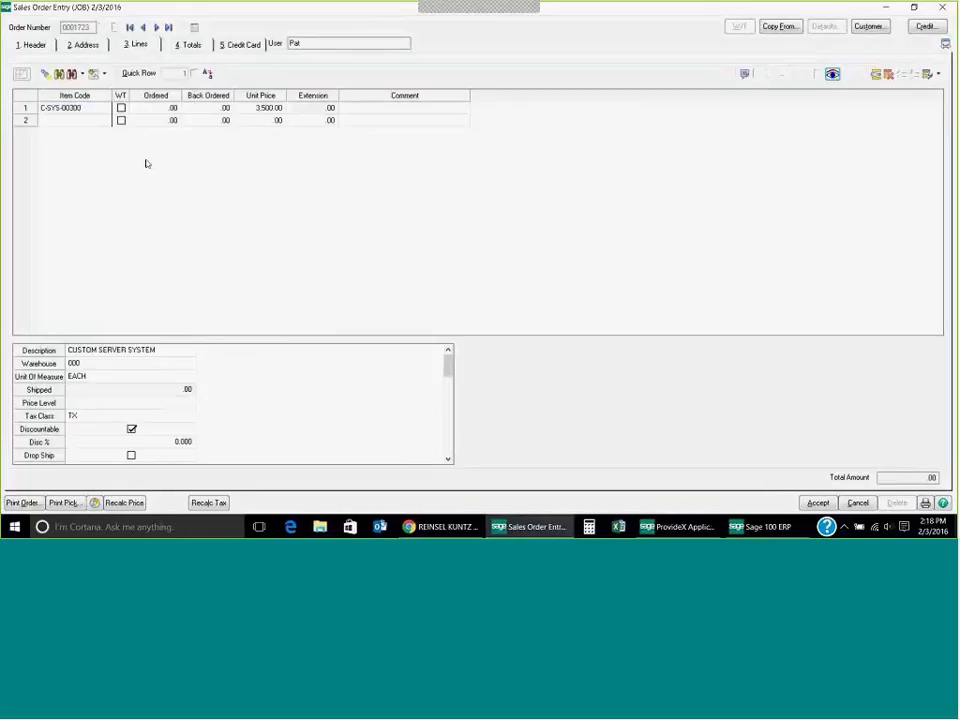
left_click(122, 108)
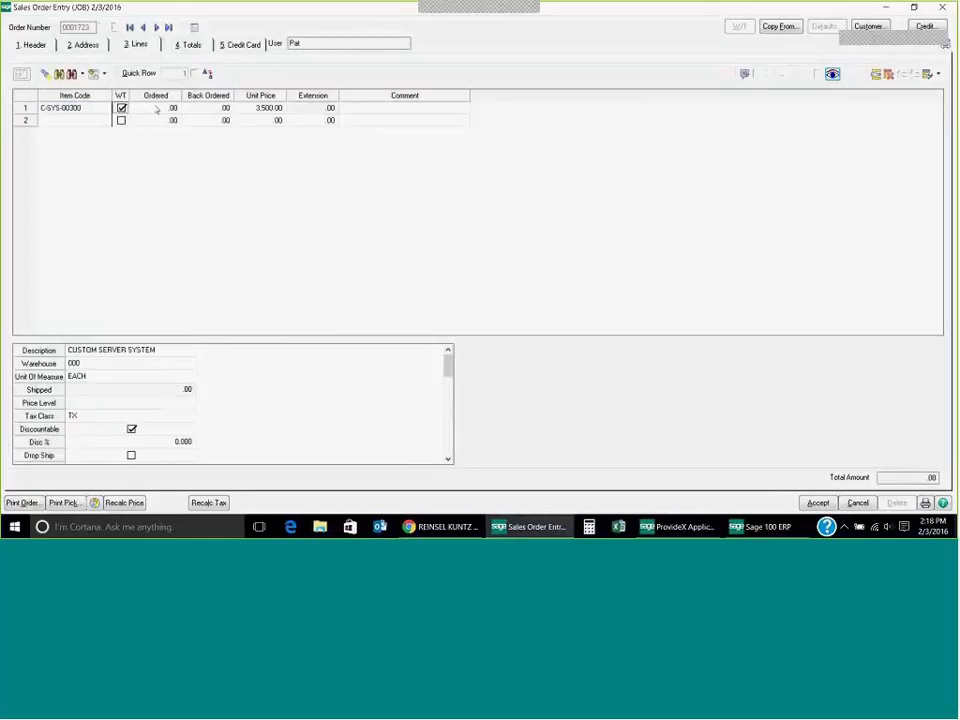
left_click(156, 112)
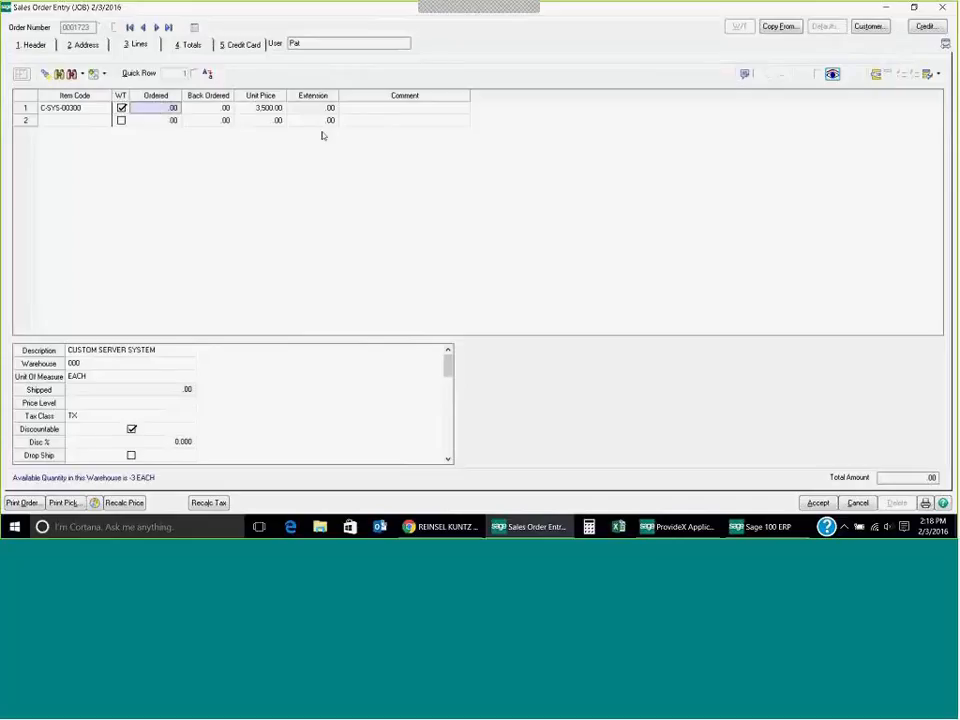
key("Down")
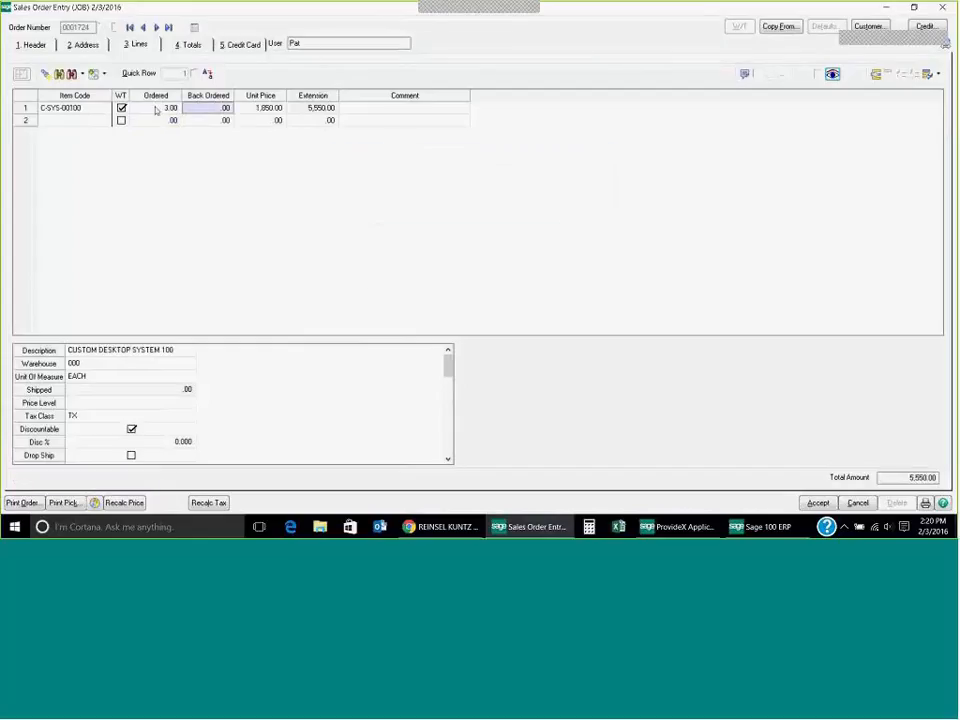
Step: Complete the C-SYS-00100 order line and decline creating its work ticket from the matching item template
key("Tab")
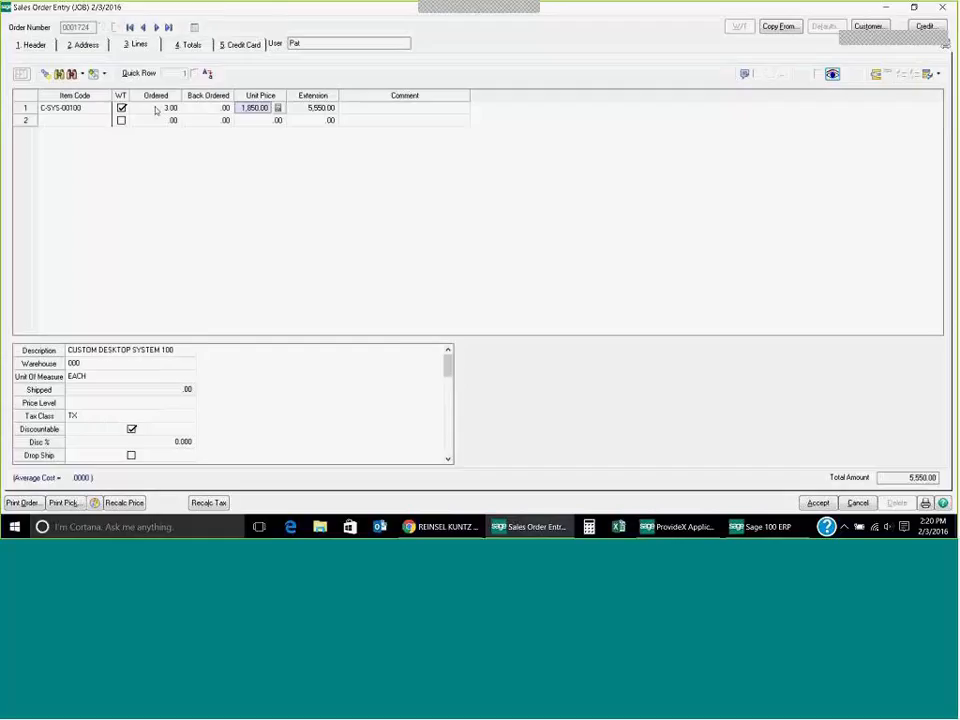
key("Tab")
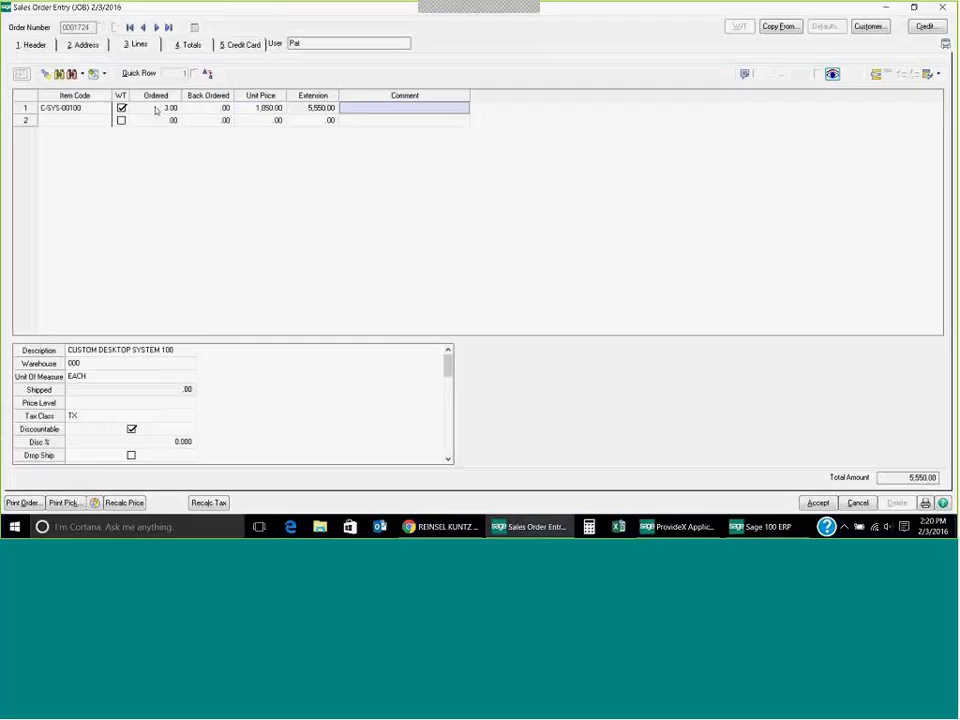
key("Tab")
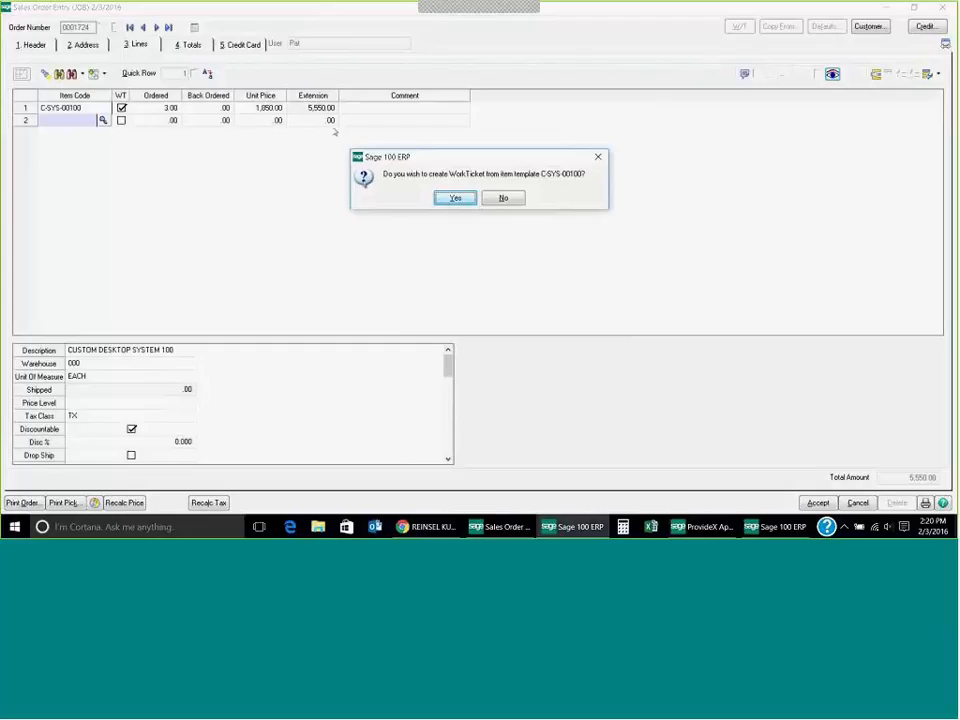
left_click(503, 197)
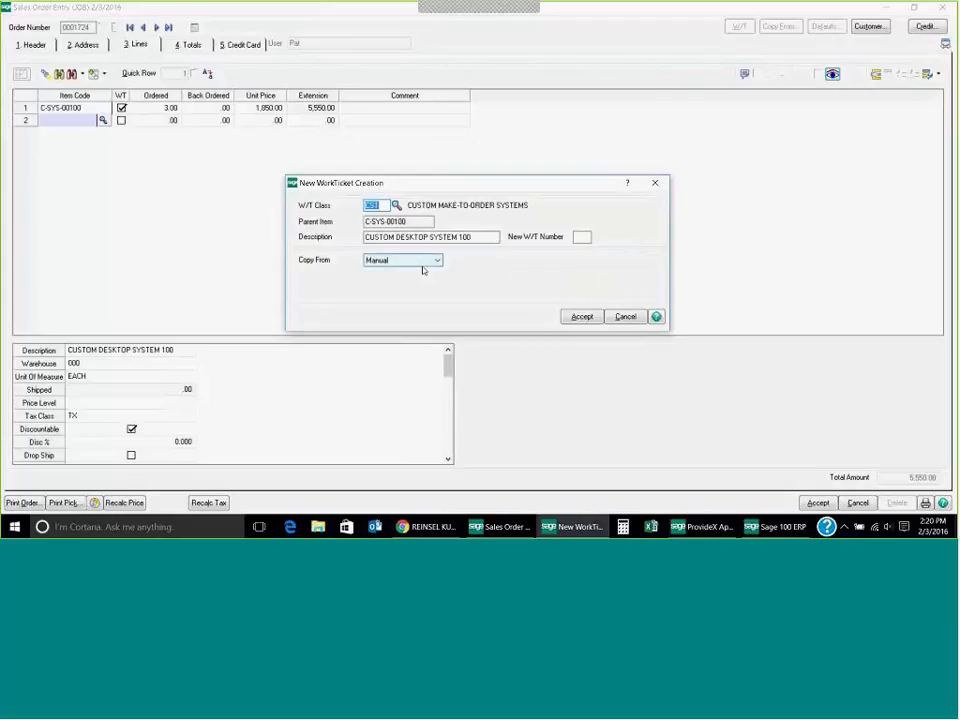
Step: Try Open Work Ticket and History Work Ticket as the new work ticket's copy source, and check the Budget/Actual choices
left_click(433, 261)
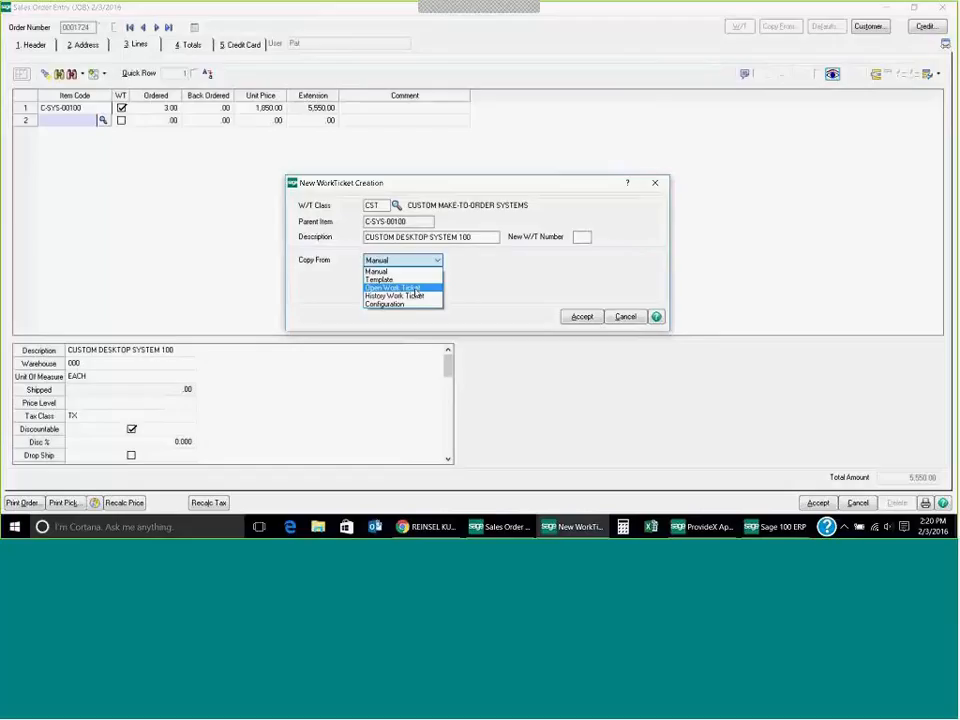
left_click(415, 288)
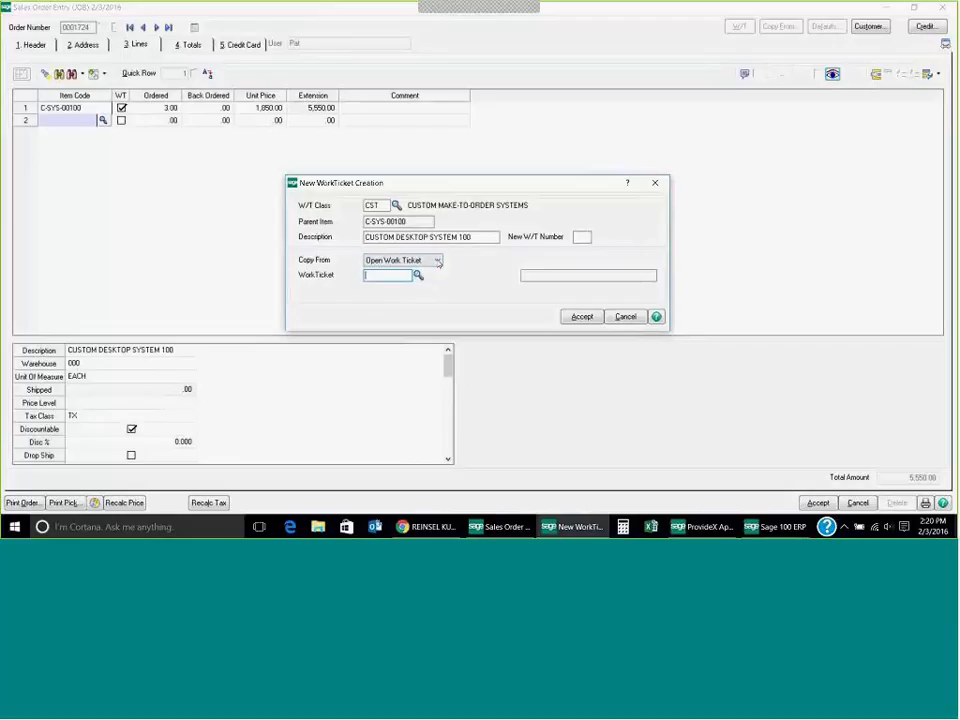
left_click(437, 260)
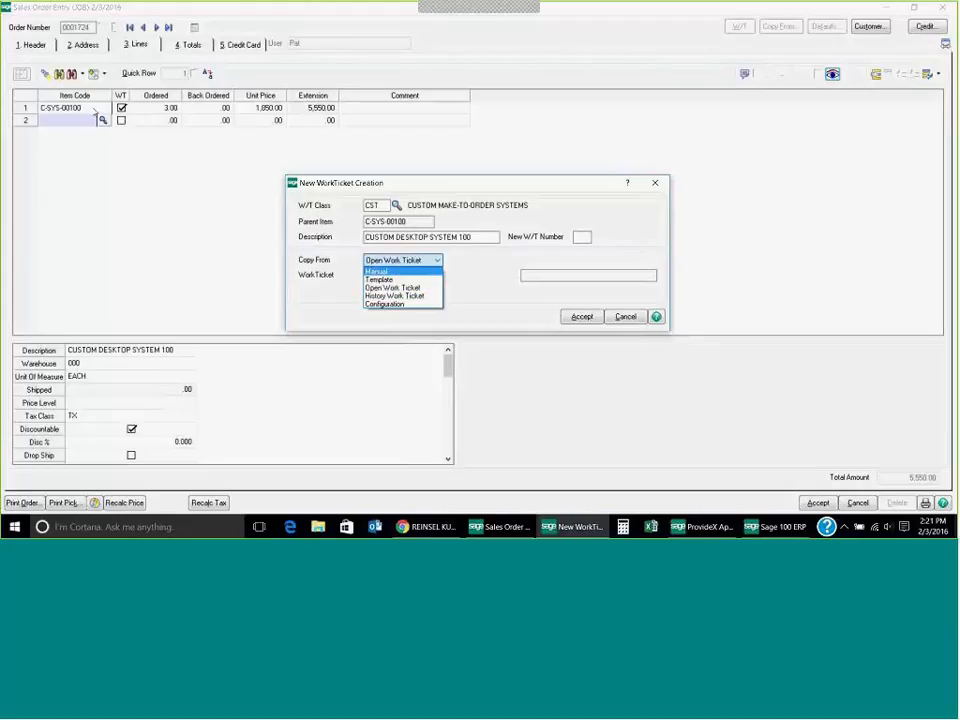
left_click(420, 295)
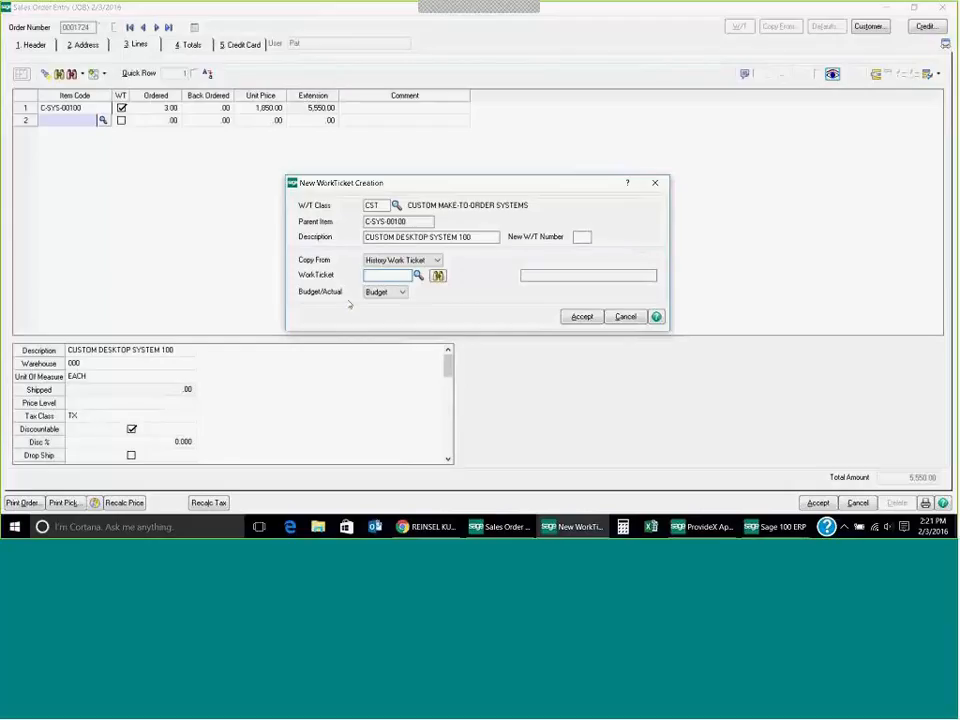
left_click(404, 294)
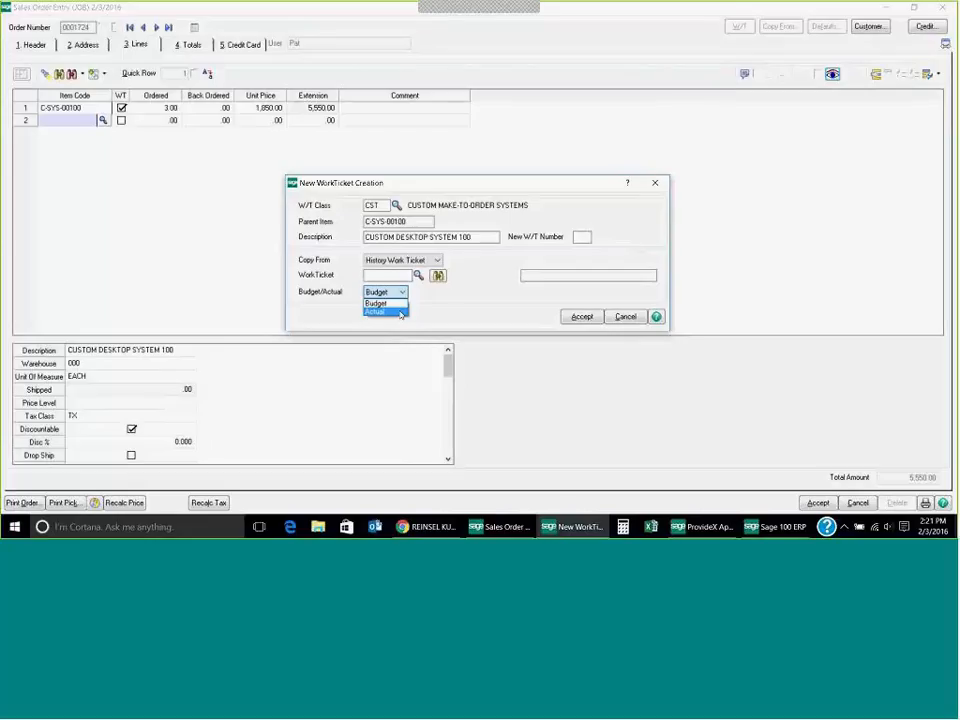
left_click(453, 312)
Step: Create the work ticket by copying template C-SYS-00100, and choose to edit it
left_click(437, 261)
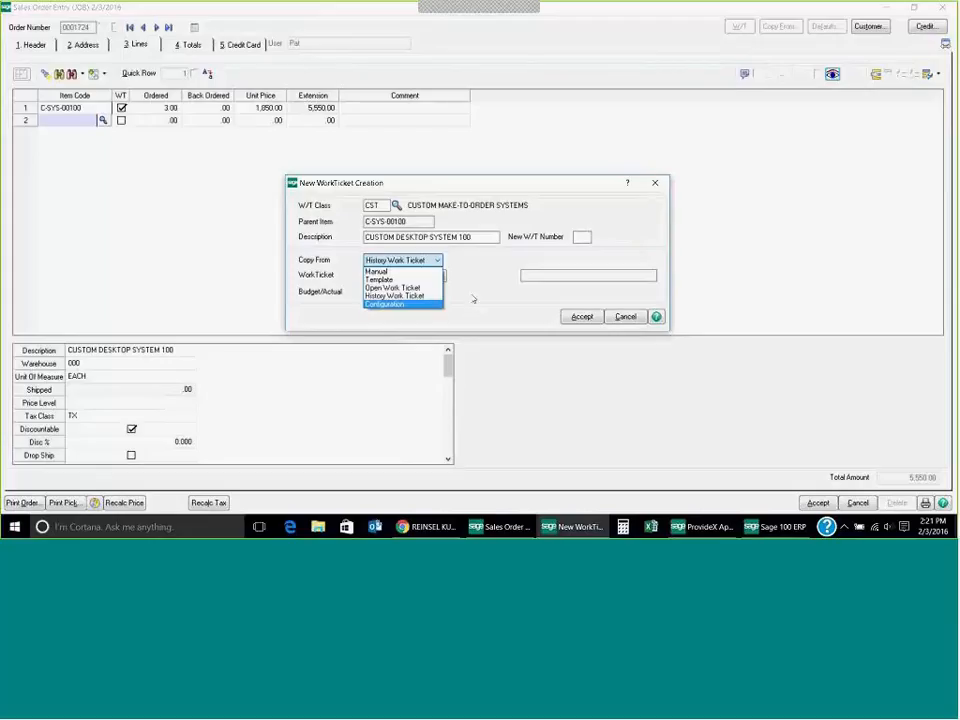
left_click(380, 279)
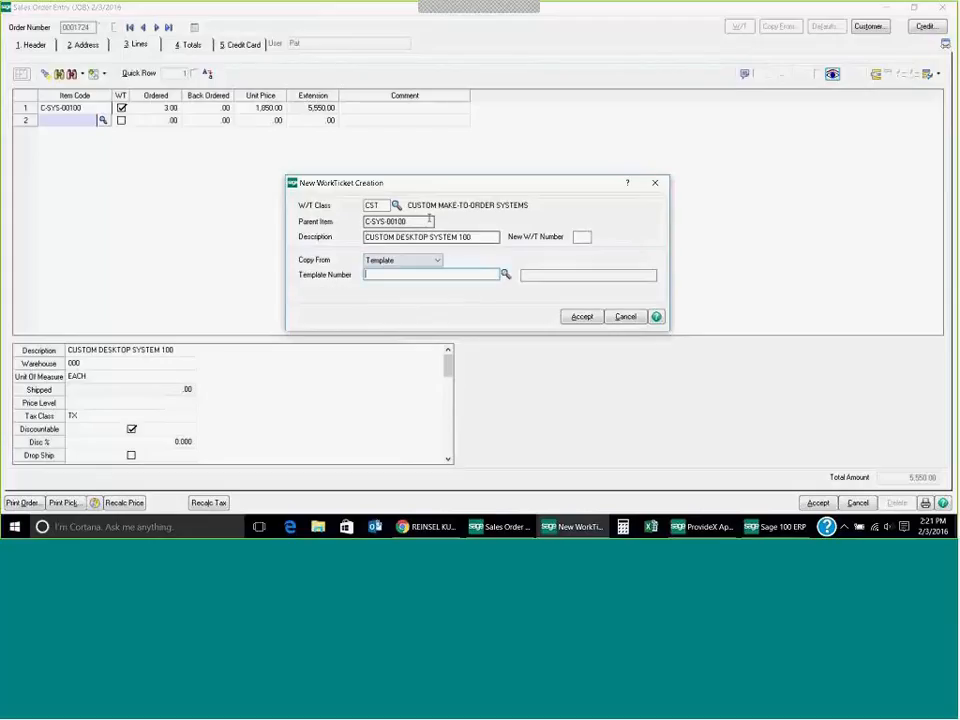
left_click(505, 274)
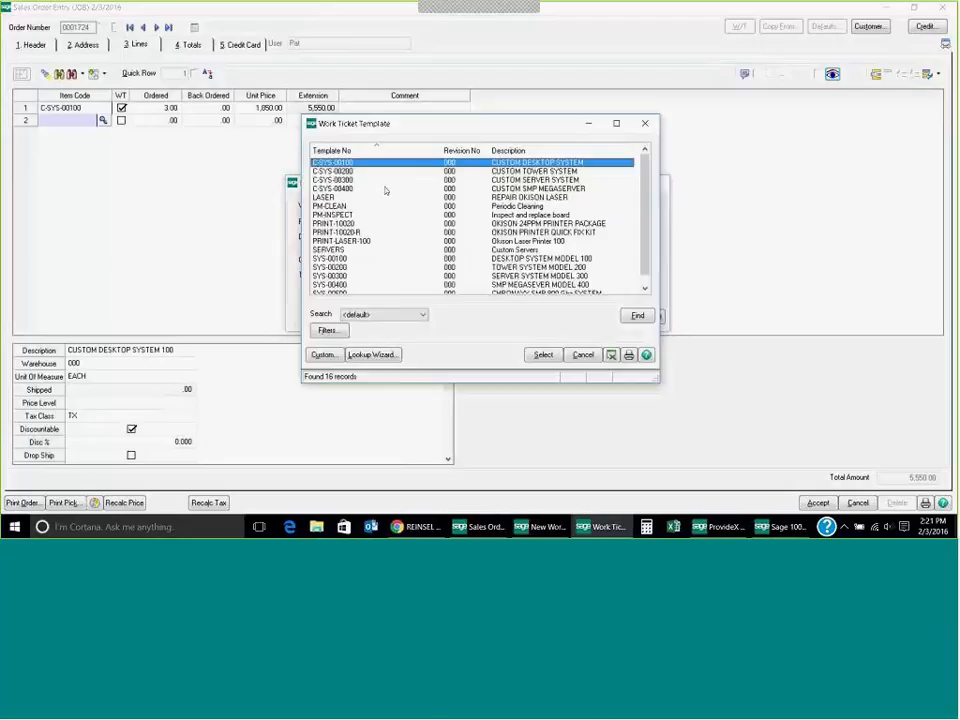
left_click(543, 355)
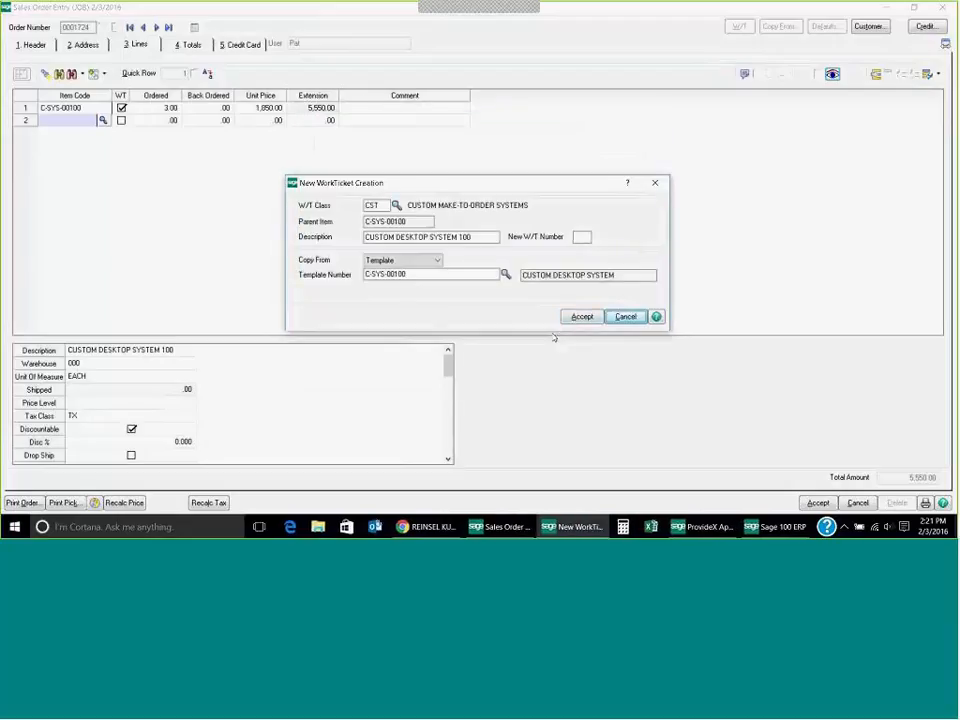
left_click(580, 316)
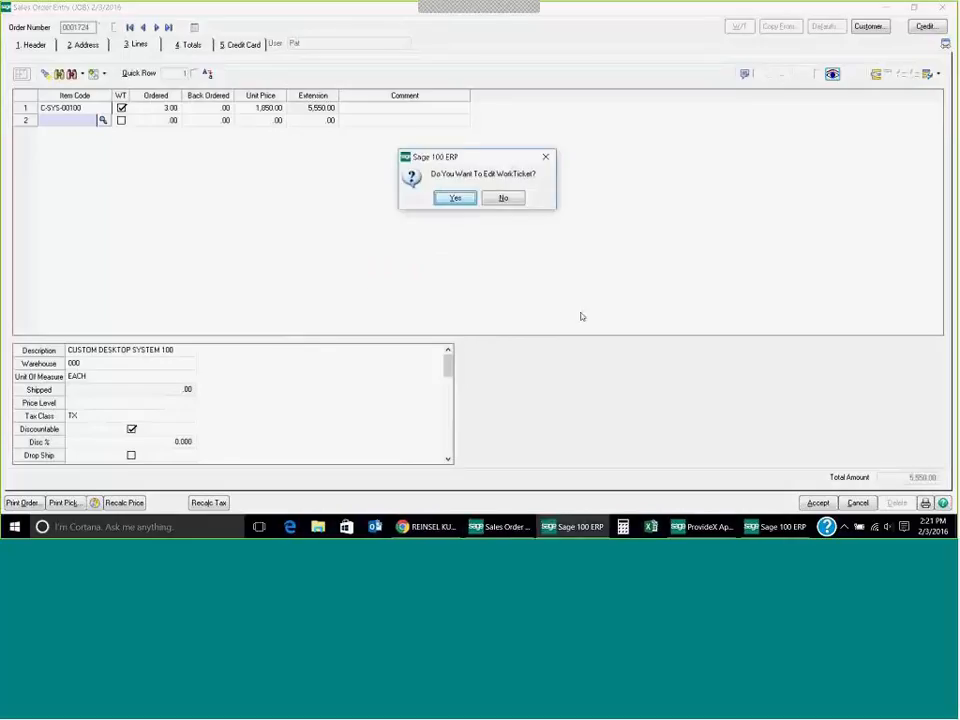
left_click(455, 198)
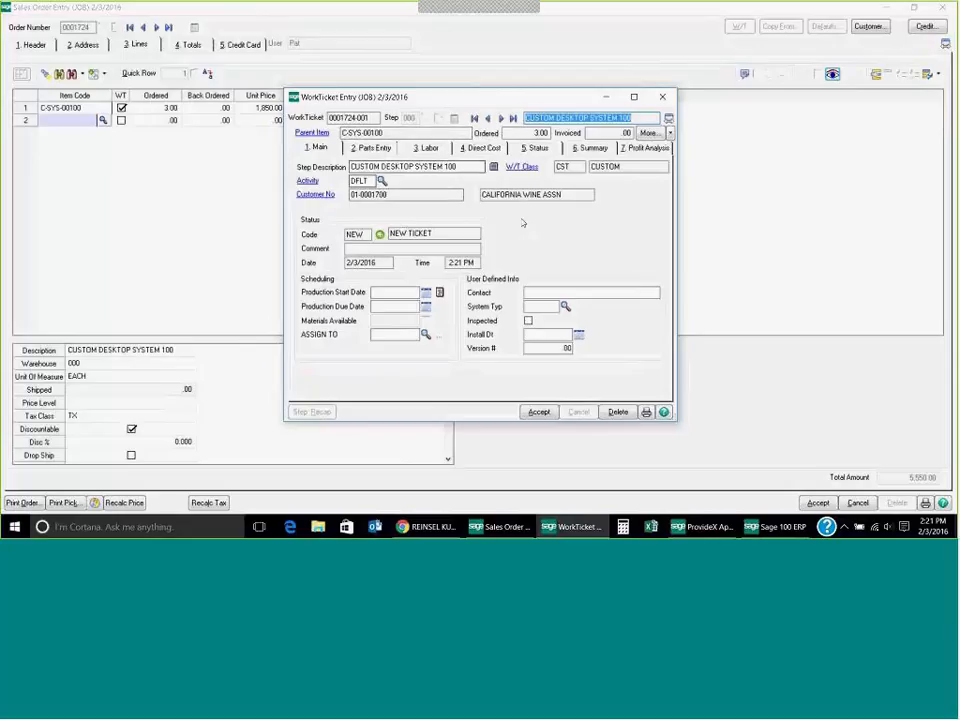
Step: Accept step 000, then examine the work ticket's Step Recap for each step's hours, budgets and activity codes, and close it
left_click(539, 411)
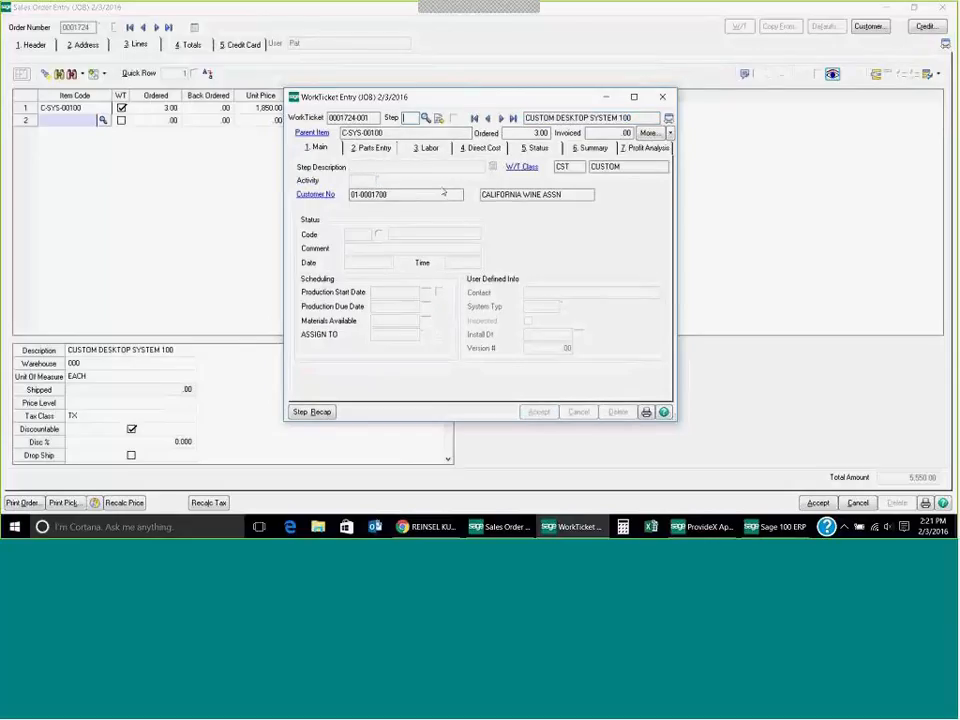
left_click(311, 411)
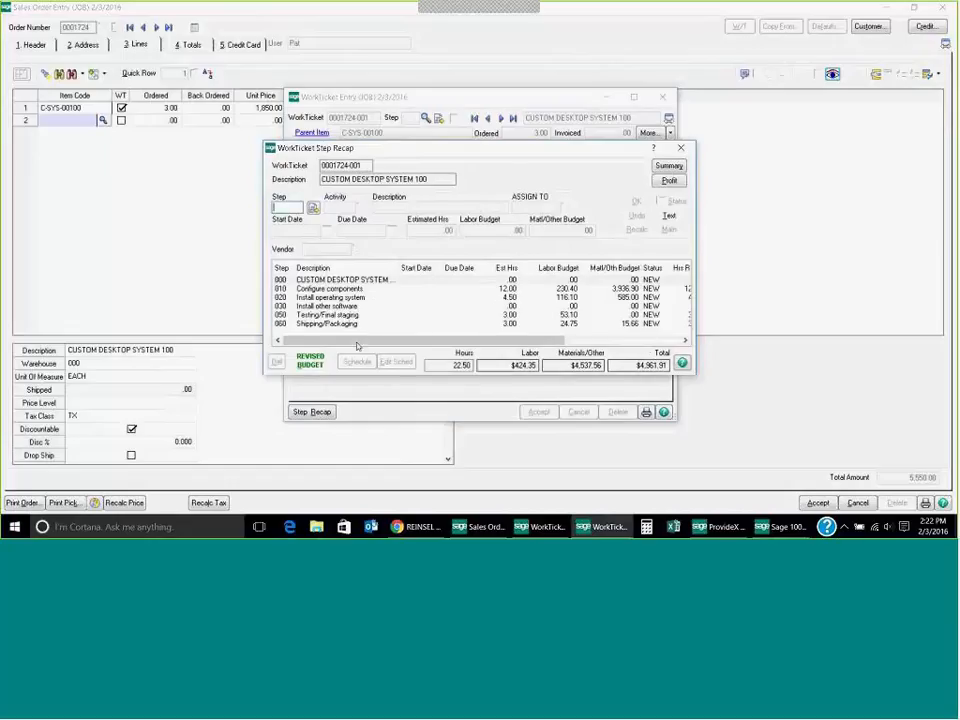
left_click(326, 289)
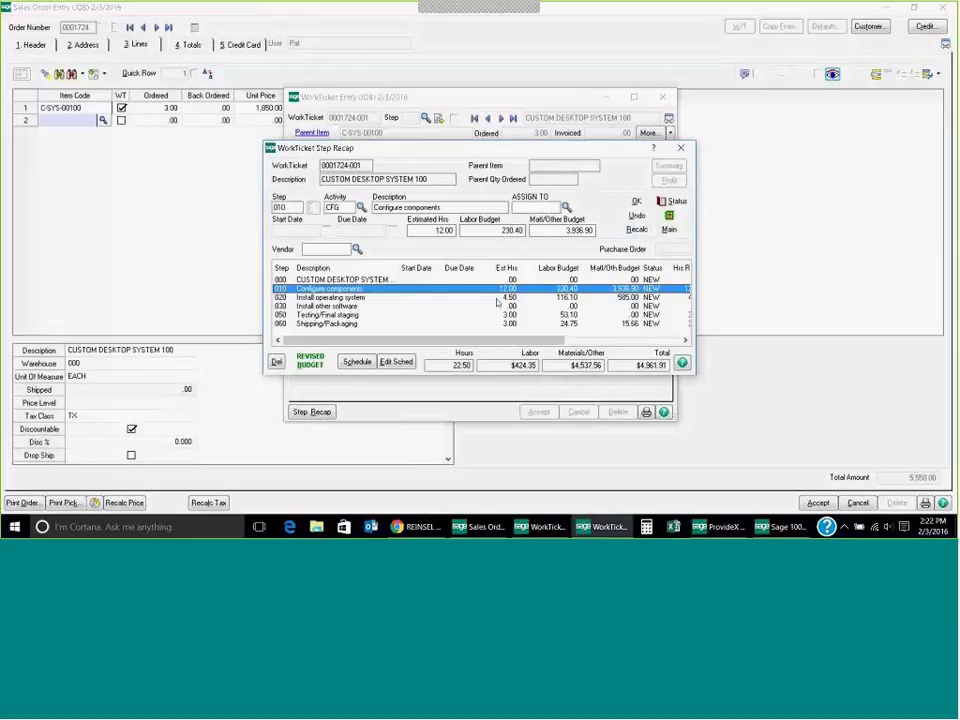
left_click(503, 298)
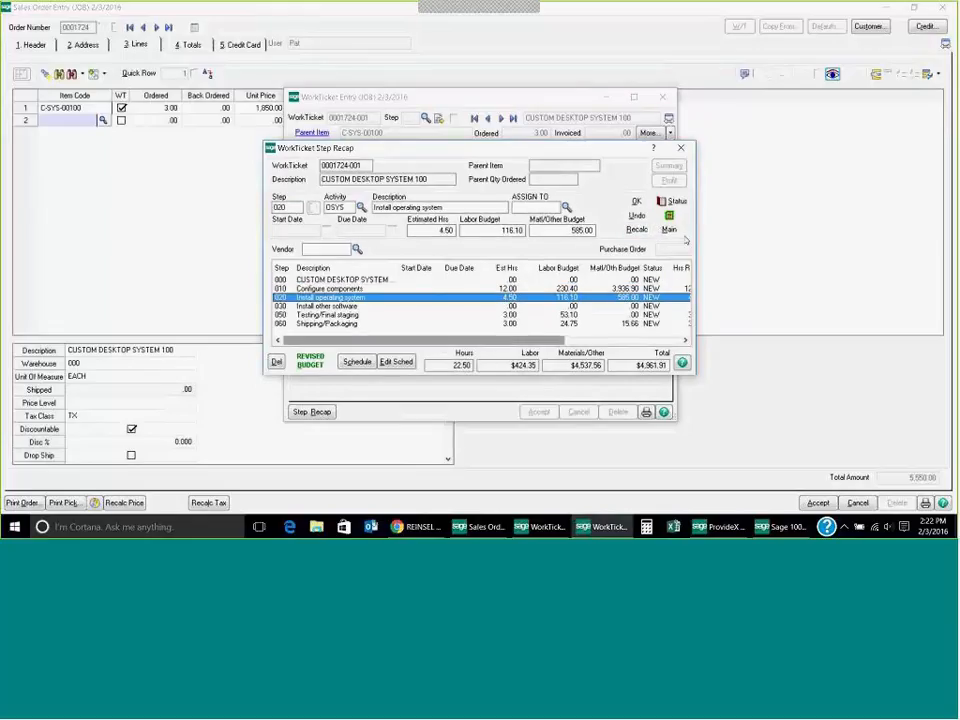
left_click(320, 306)
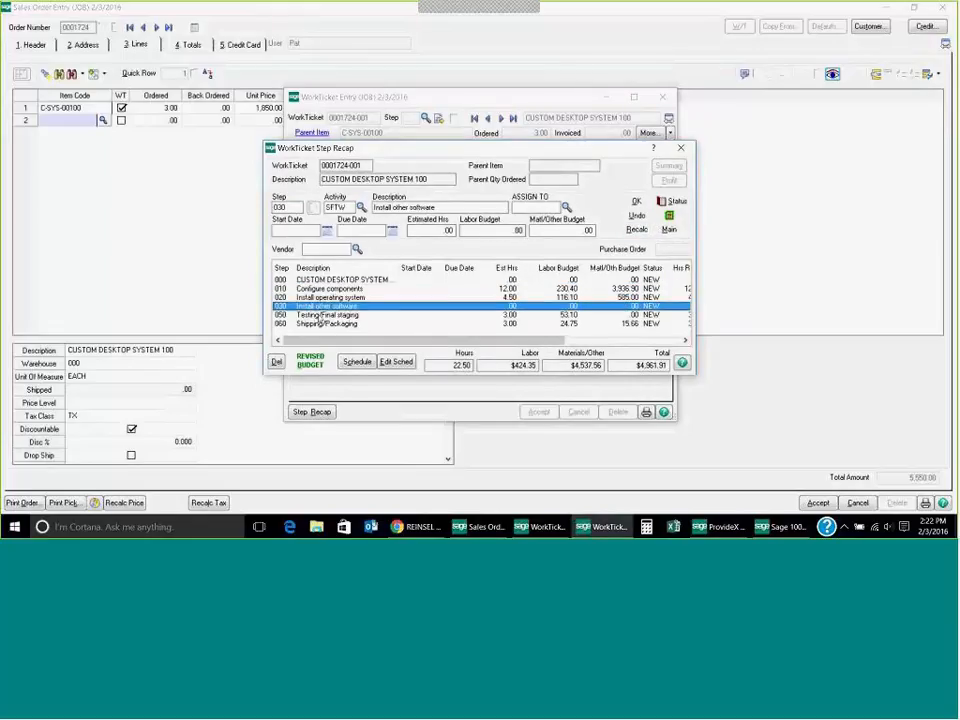
left_click(320, 316)
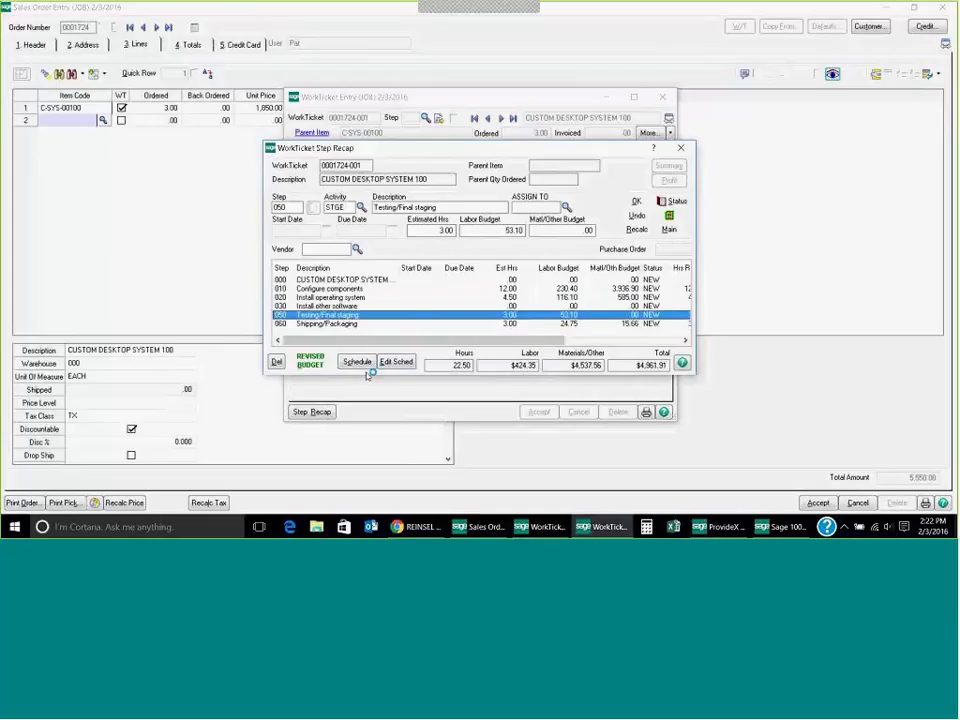
left_click(374, 281)
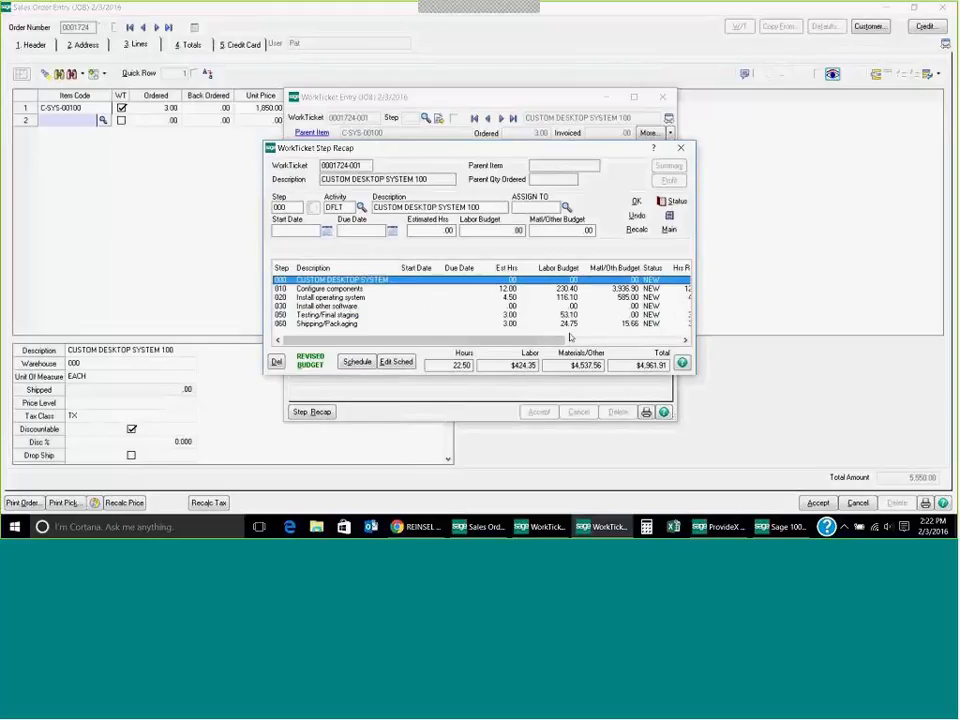
left_click_drag(570, 338, 683, 343)
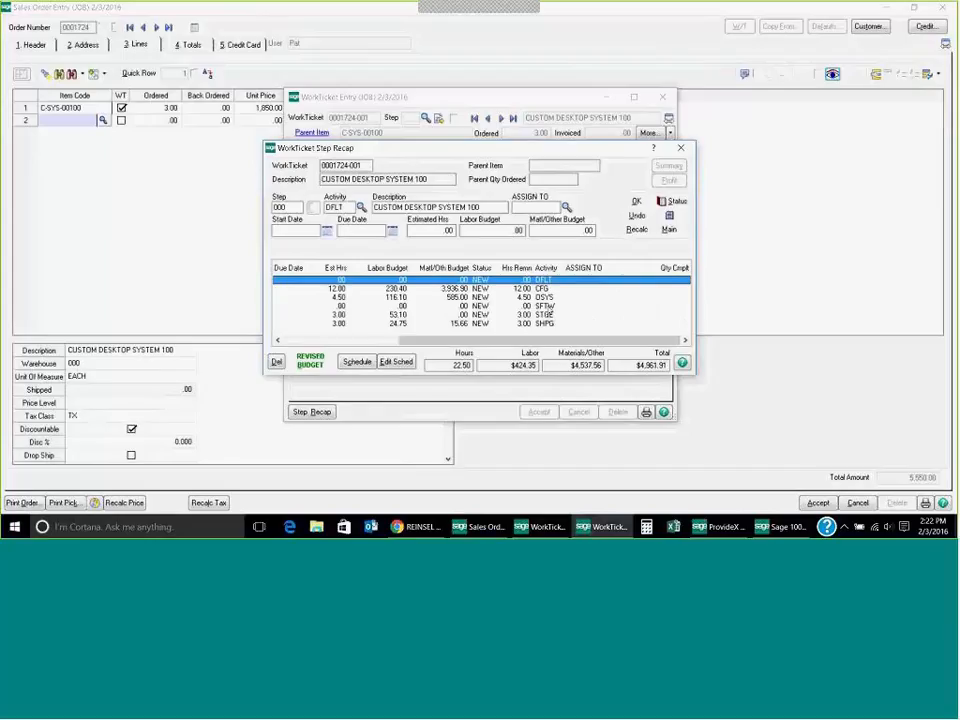
left_click(682, 150)
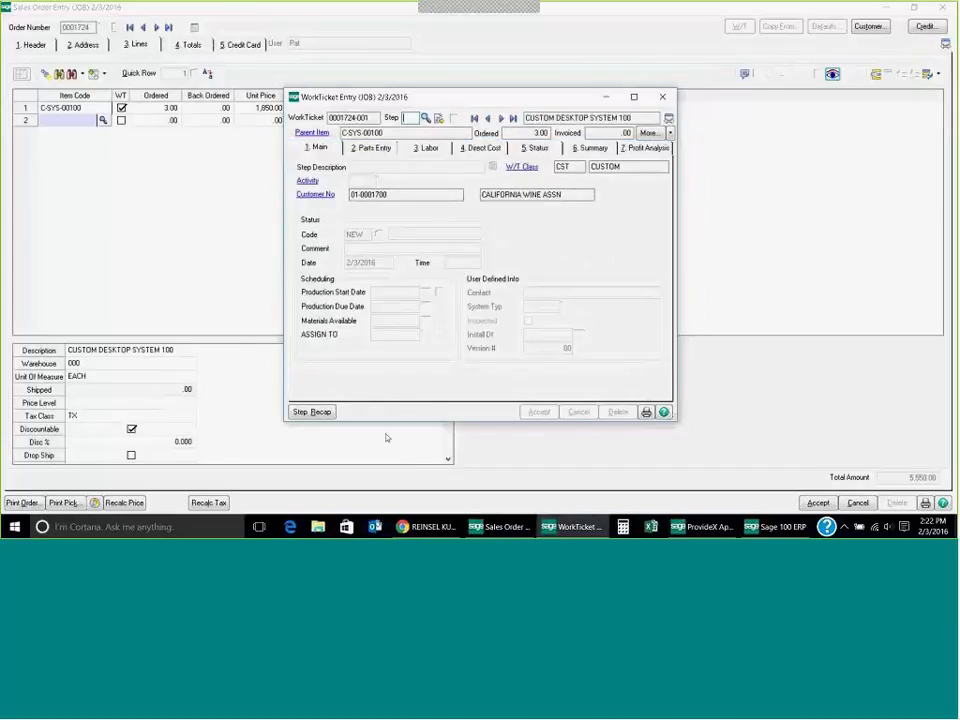
Step: Review step 010's parts list and the item lookup for DDRIV-00012, then accept the step and close the work ticket
left_click(474, 118)
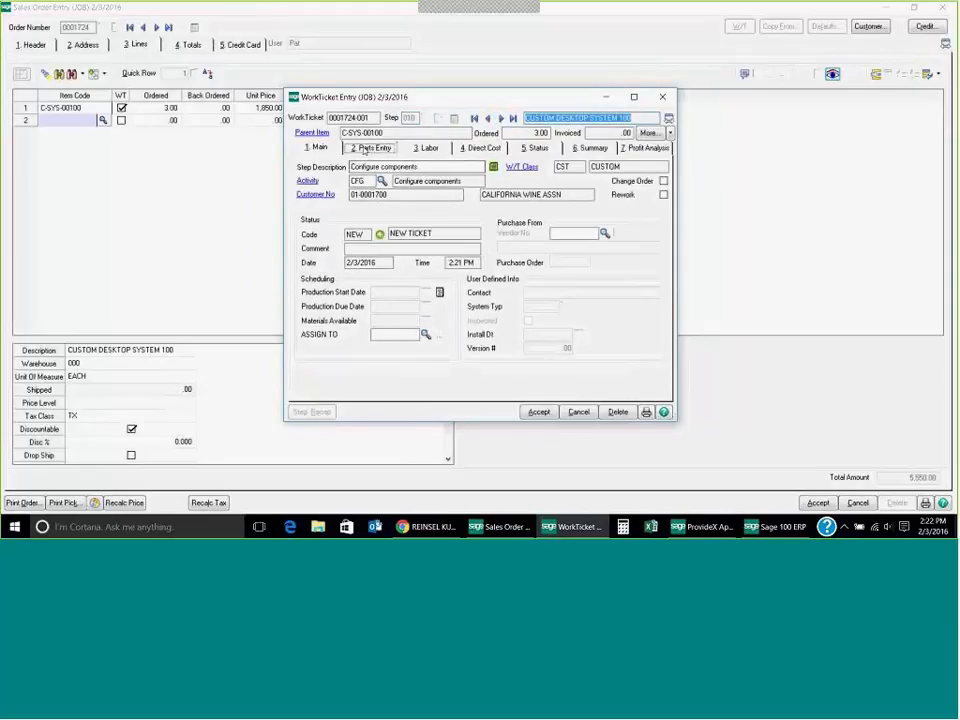
left_click(366, 150)
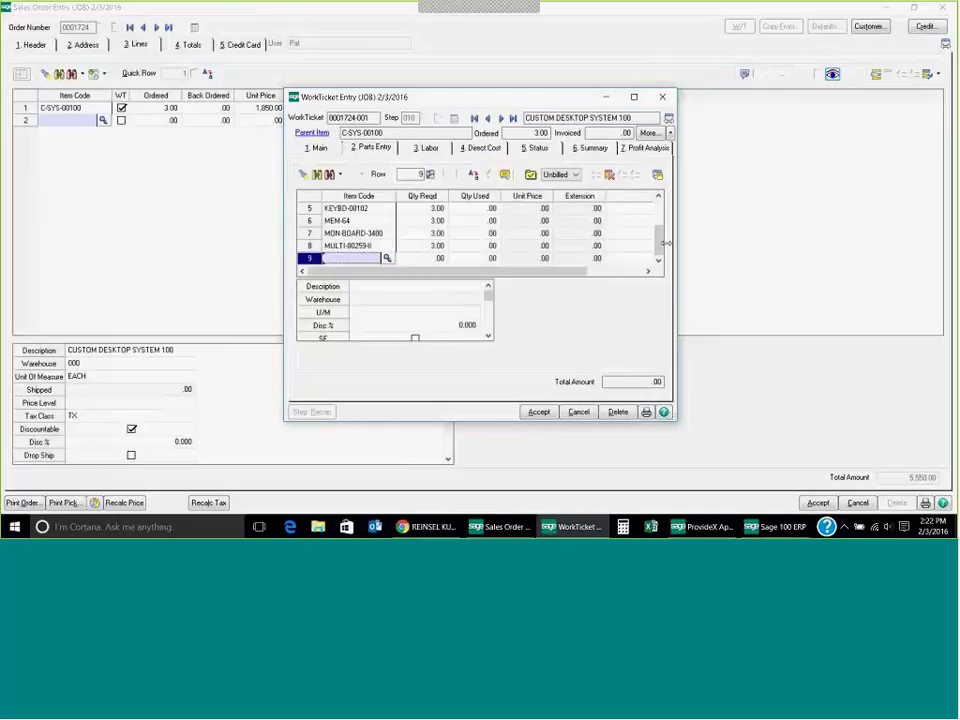
left_click_drag(659, 241, 660, 204)
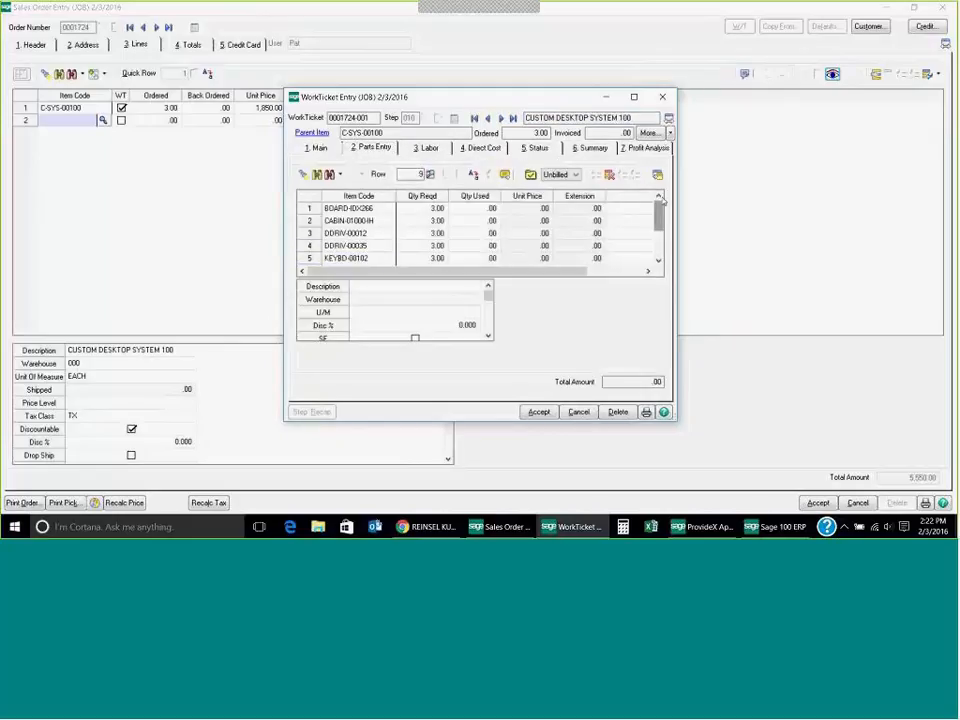
left_click(378, 234)
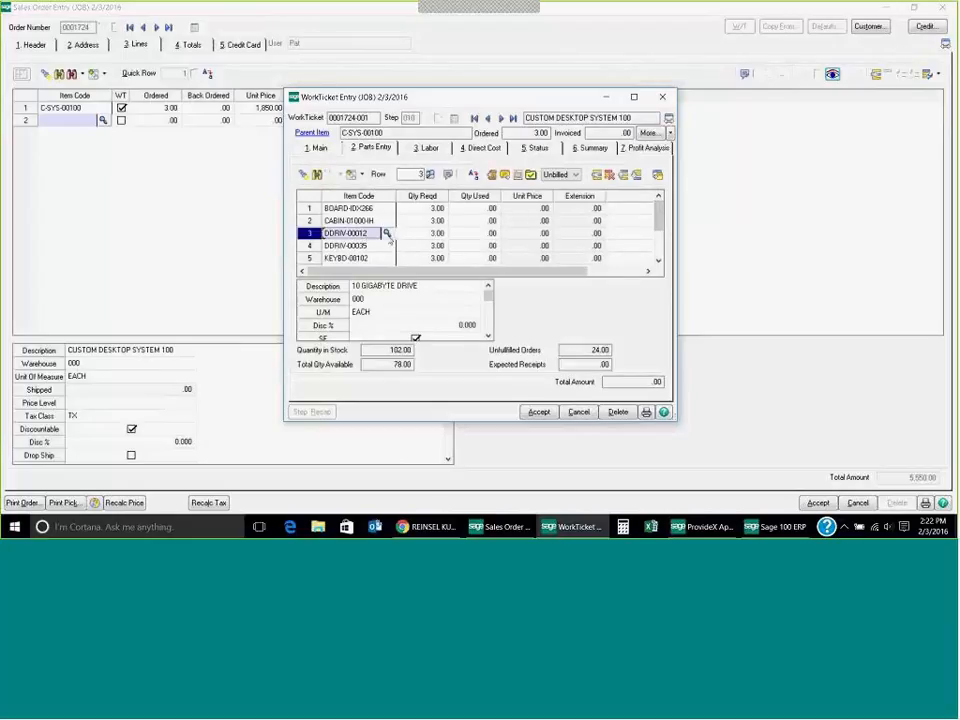
left_click(386, 233)
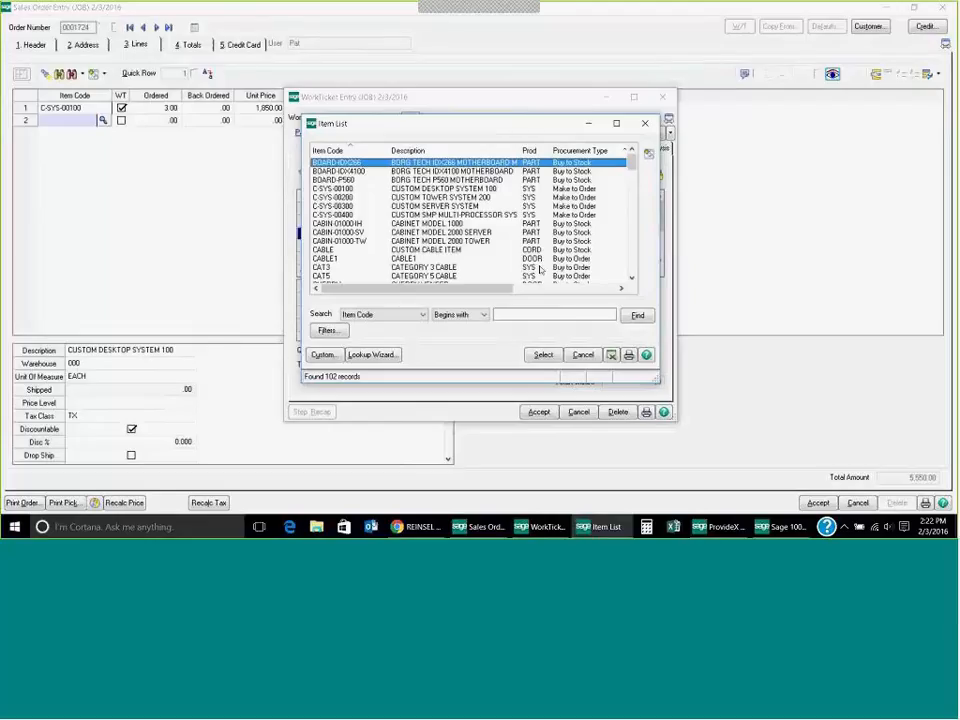
left_click(582, 355)
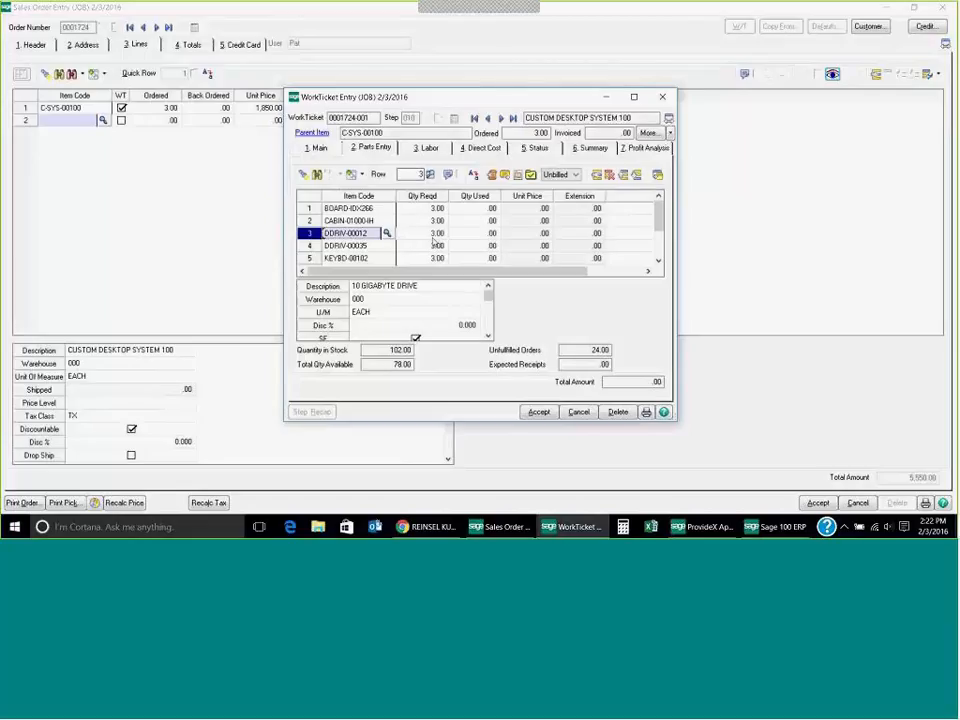
left_click(540, 411)
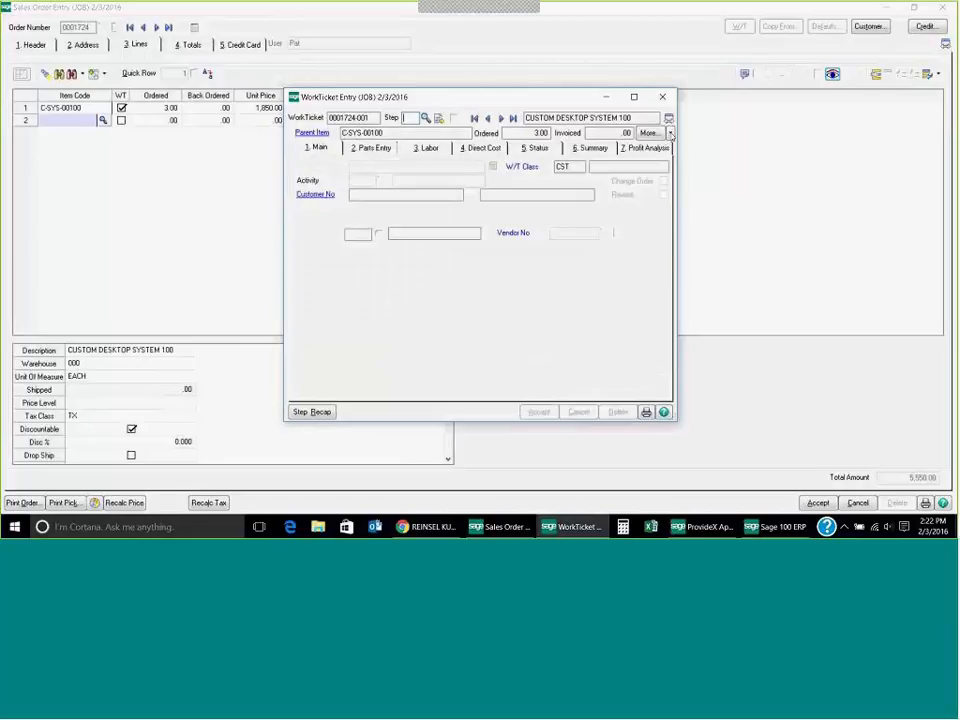
left_click(662, 98)
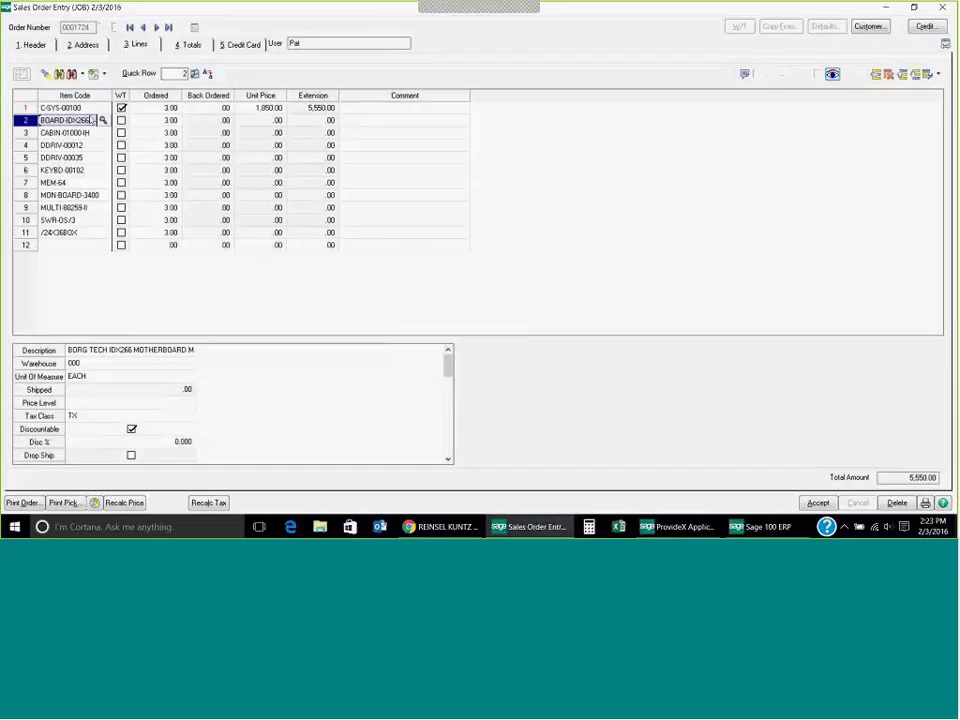
Step: Hide the C-SYS-00100 component lines, accept the sales order after checking its totals, and close Sales Order Entry
left_click(92, 110)
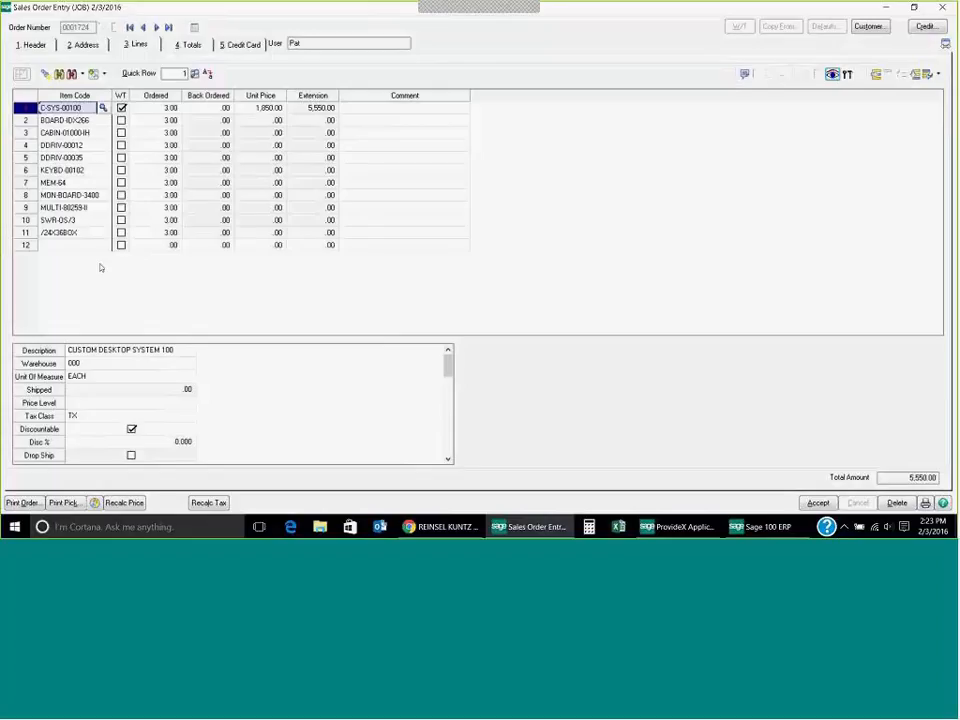
left_click(832, 74)
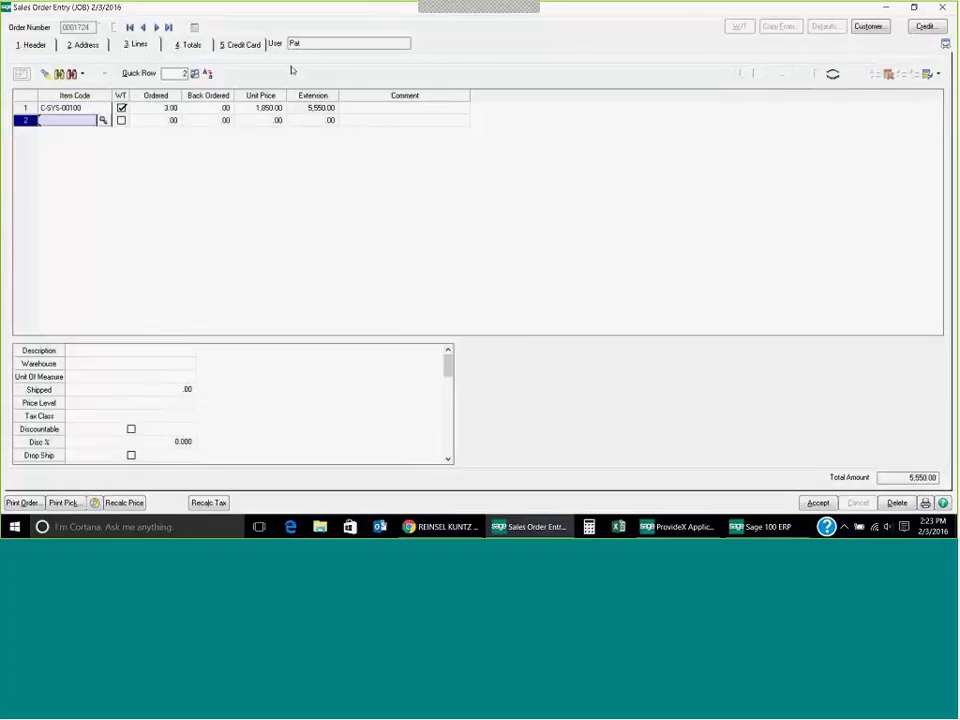
left_click(197, 46)
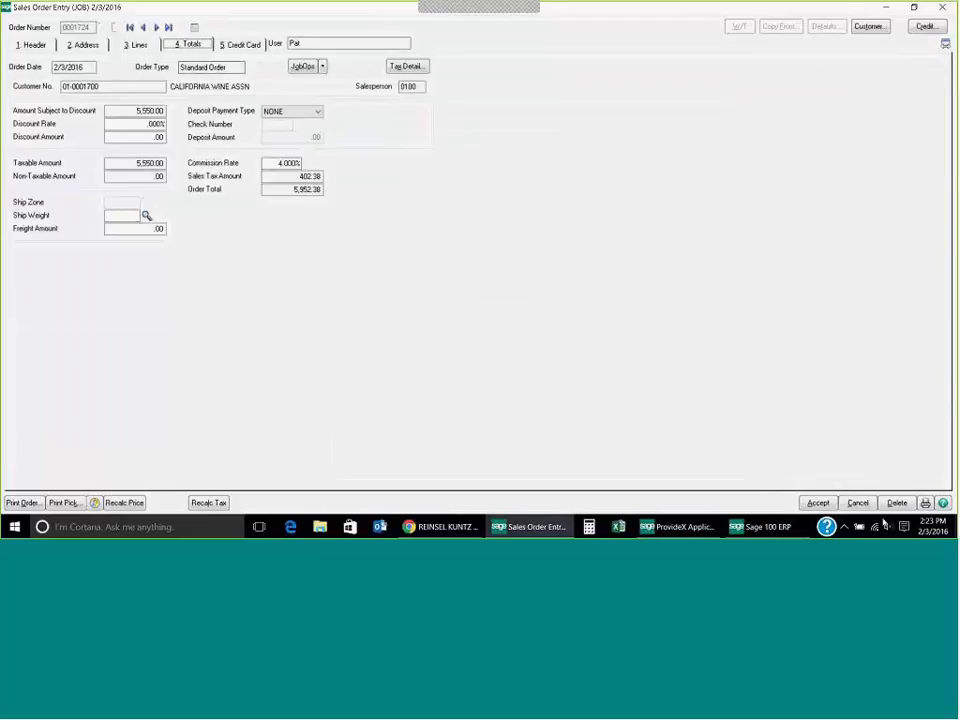
left_click(816, 503)
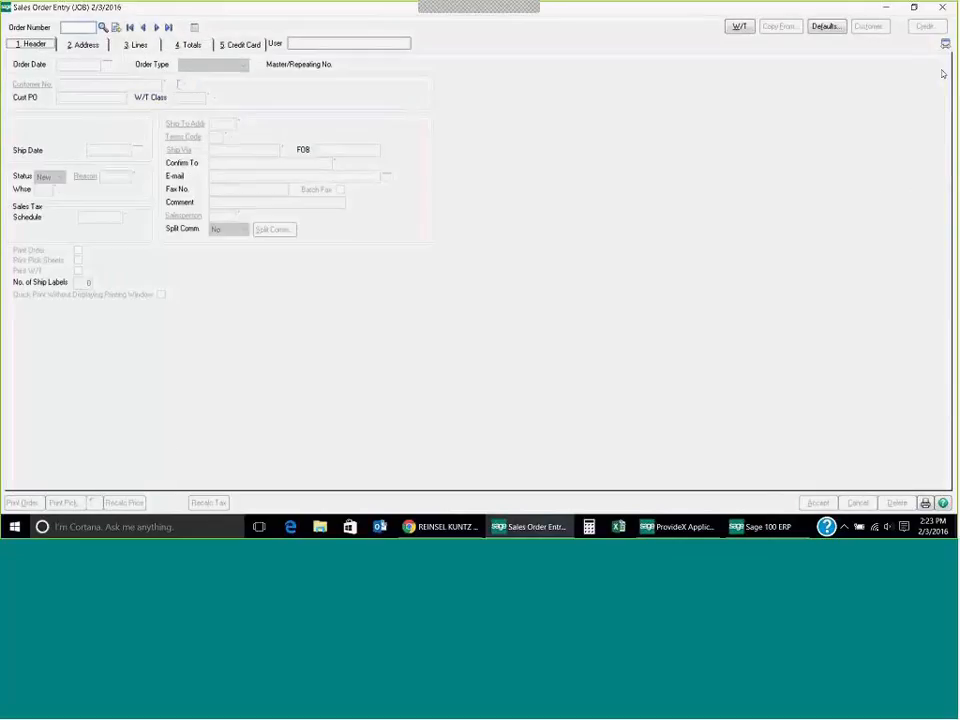
left_click(942, 9)
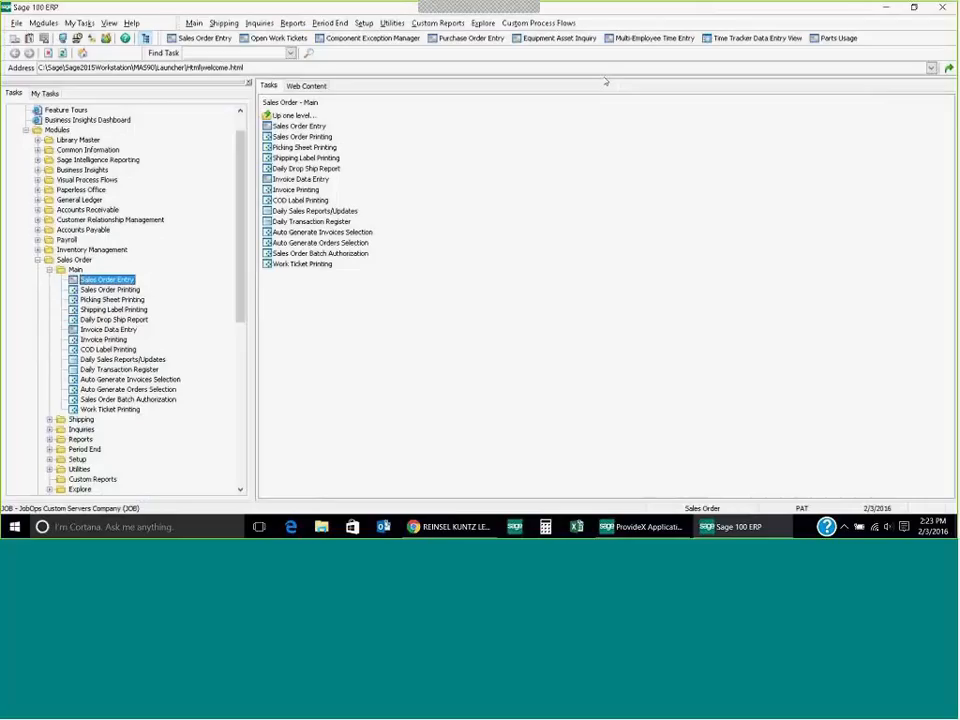
Step: Open Work Ticket Printing under Sales Order with the STANDARD report setting and clear its existing data selection
left_click(49, 270)
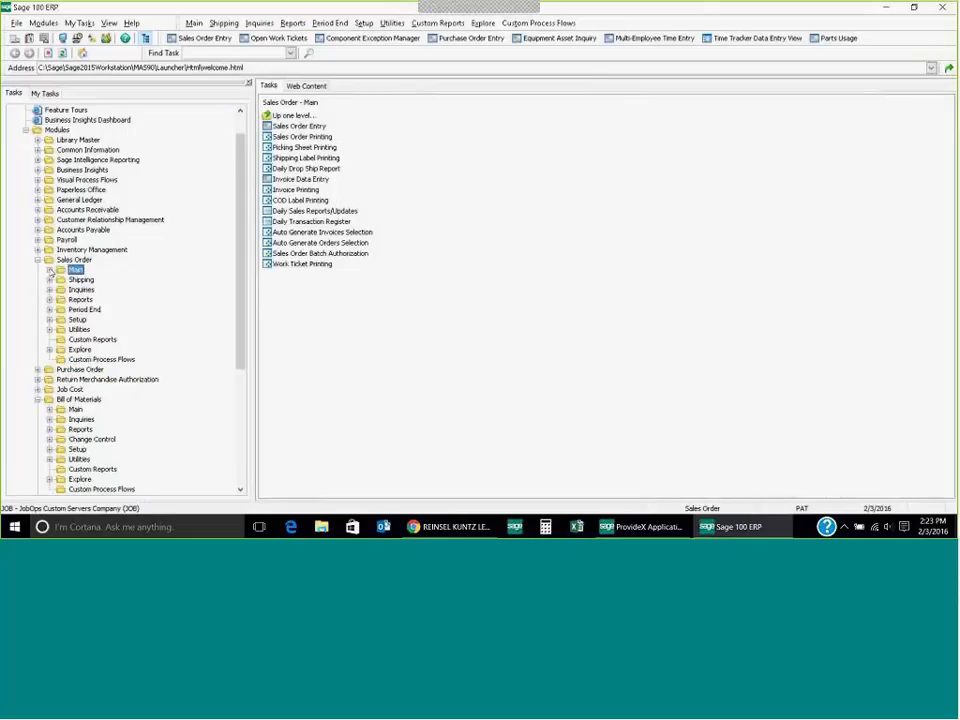
left_click(49, 270)
left_click(112, 410)
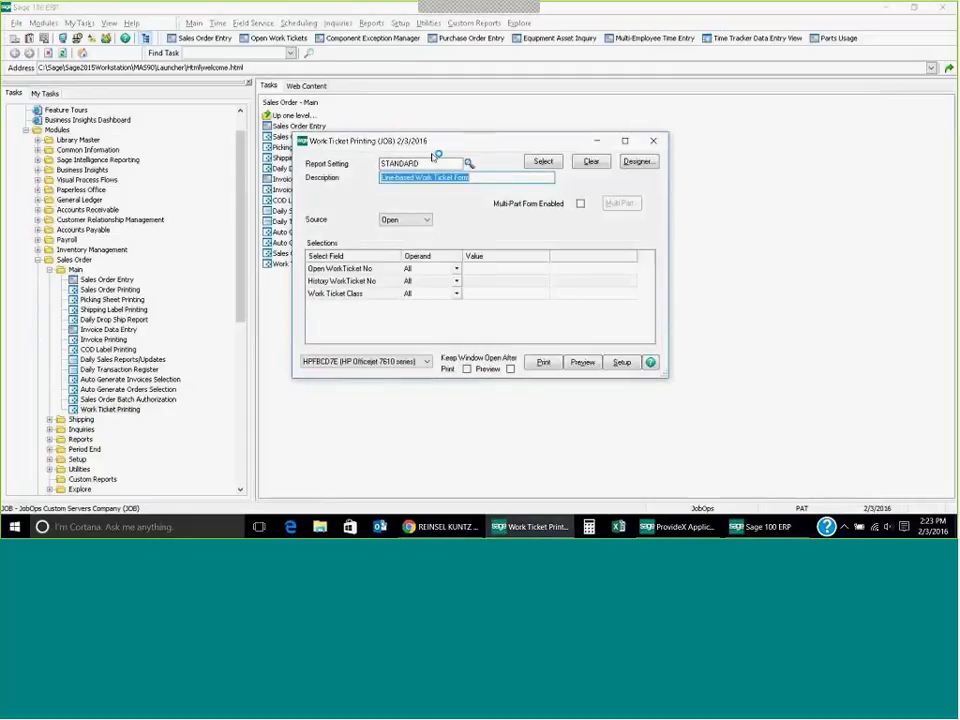
left_click(590, 162)
Step: Restrict the printing selection to an Open WorkTicket No equal to step 000 of the new CUSTOM DESKTOP SYSTEM 100 ticket
left_click(457, 199)
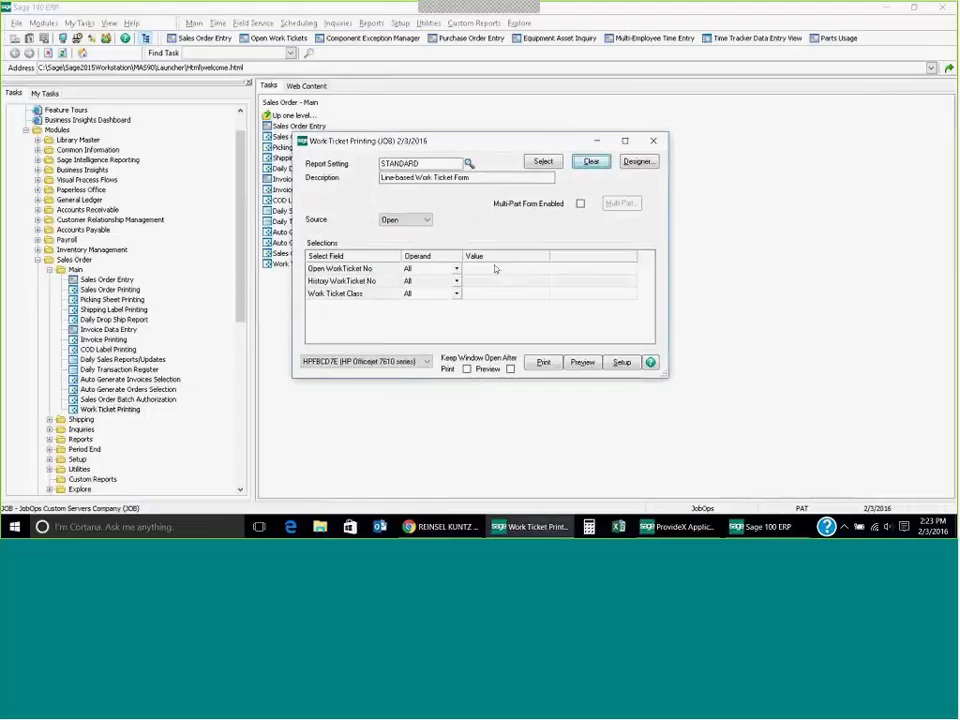
left_click(500, 269)
left_click(540, 268)
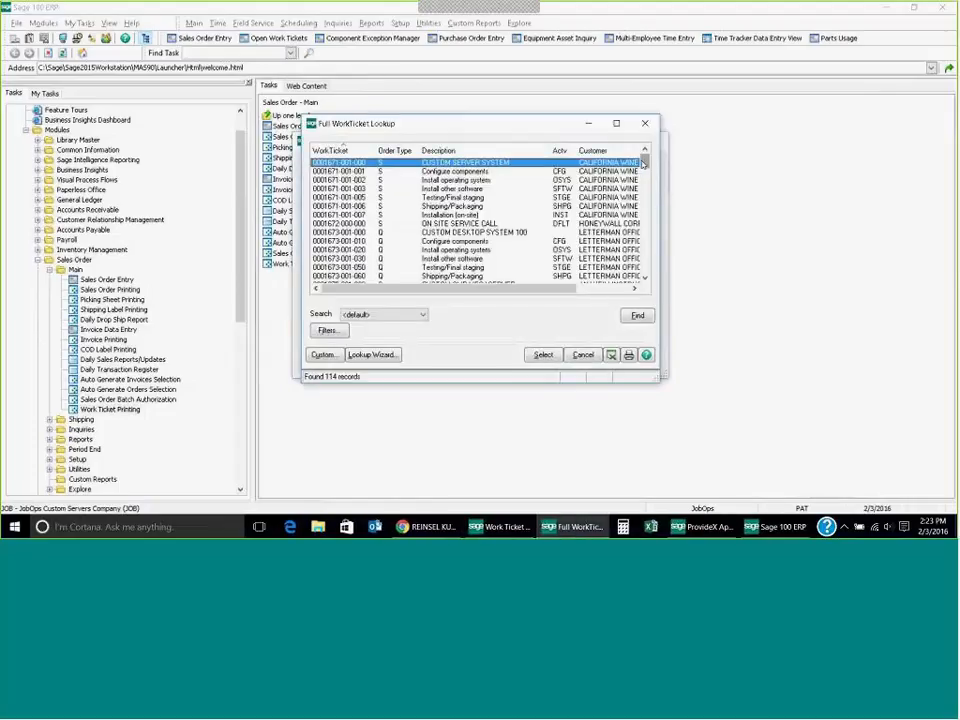
left_click_drag(643, 183, 644, 253)
left_click(340, 173)
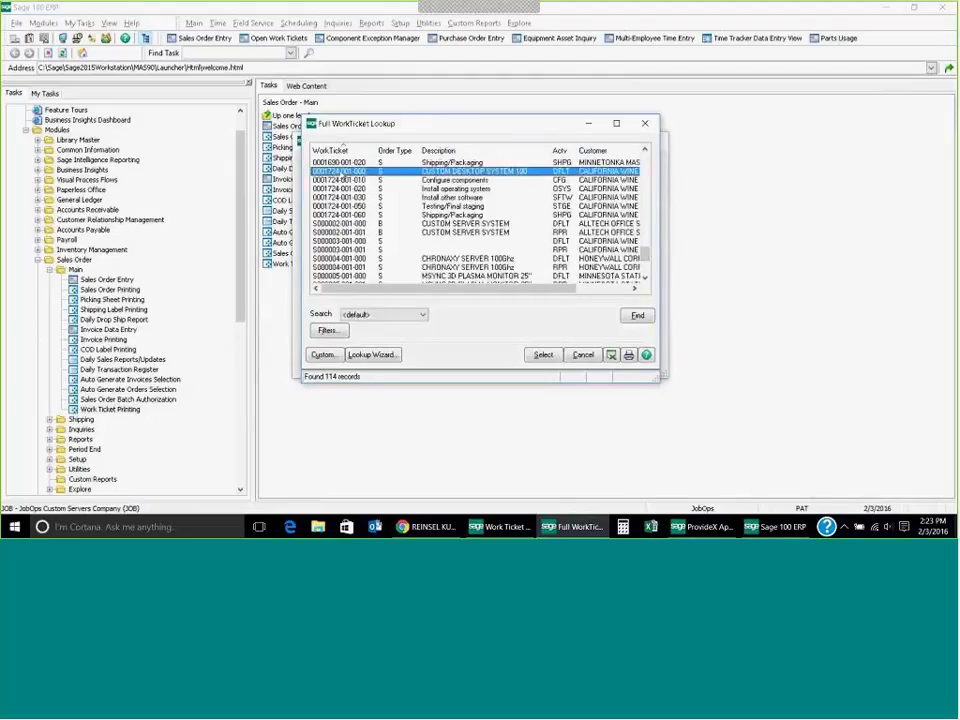
left_click(543, 355)
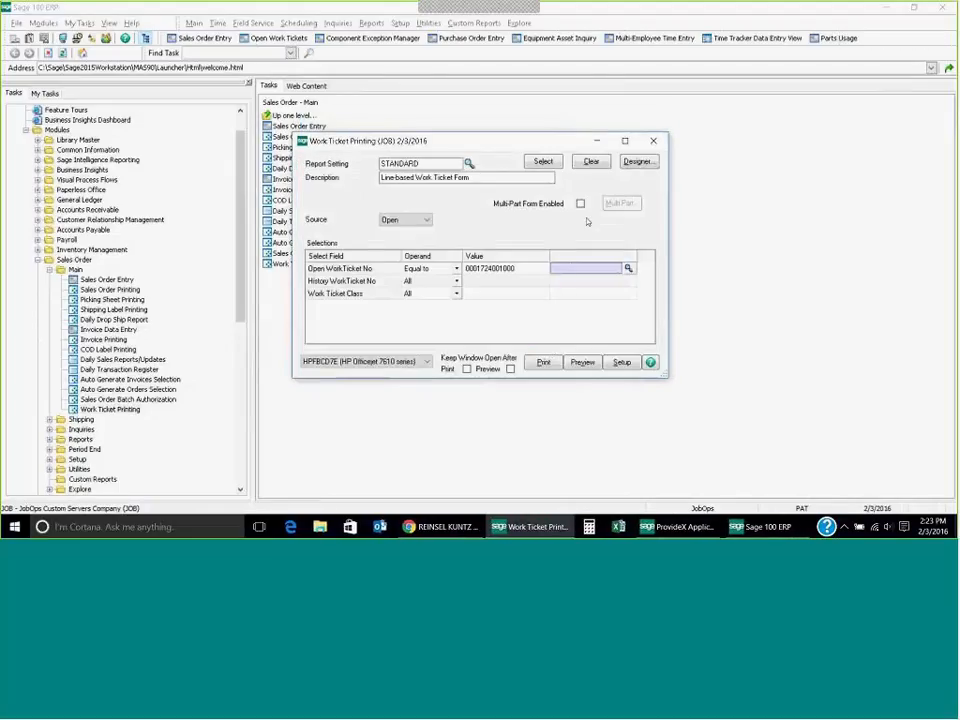
Step: Preview the line-based work ticket form for the selected ticket and close the preview
left_click(582, 361)
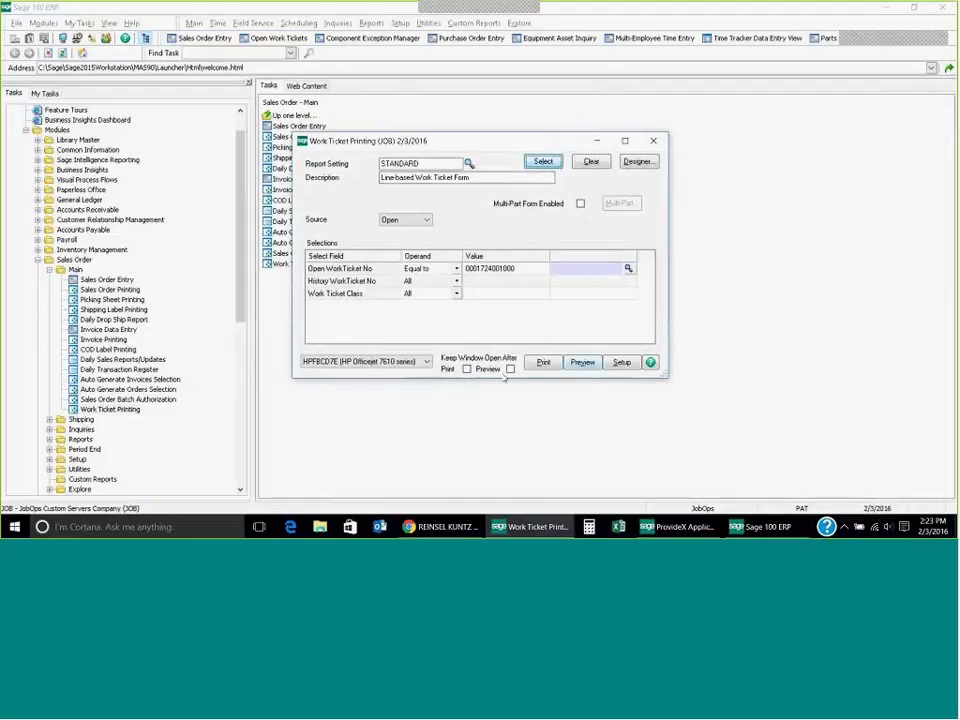
left_click(581, 362)
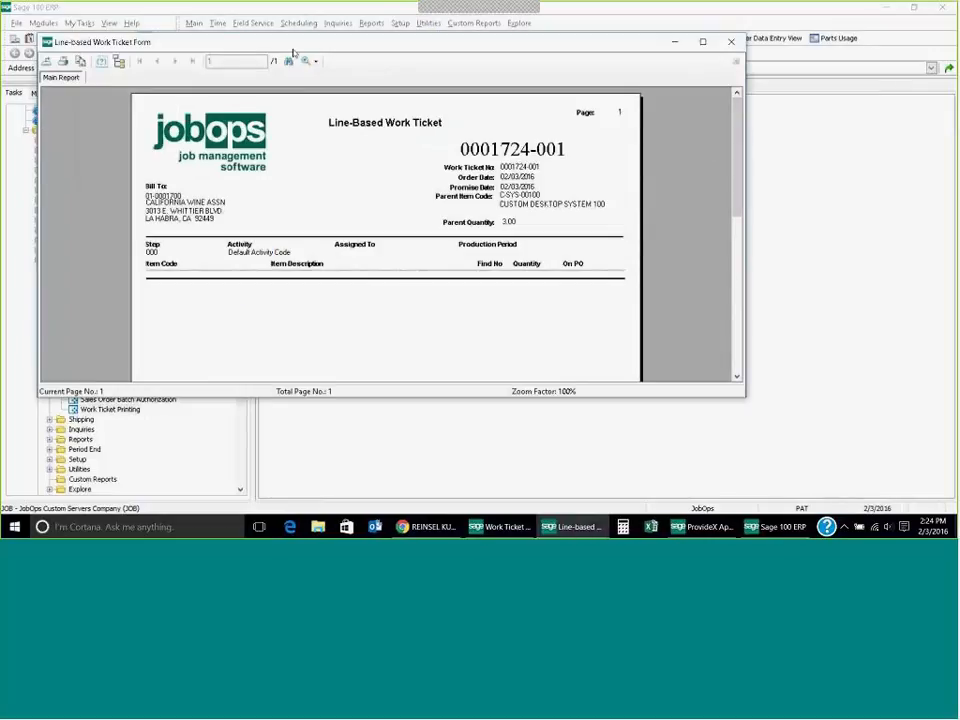
left_click(731, 42)
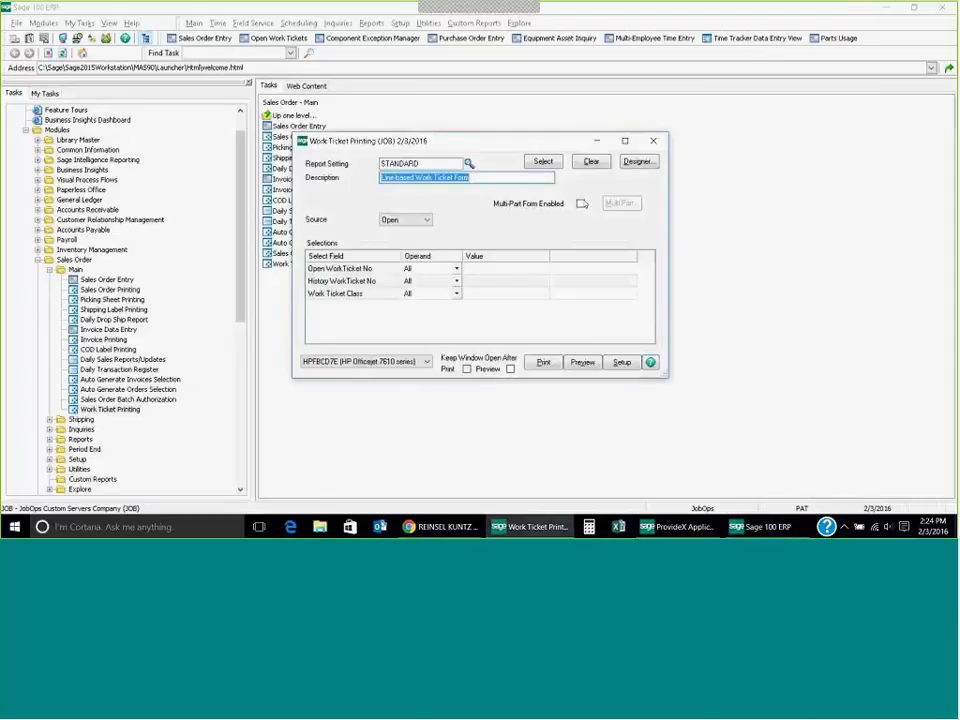
Step: Select the data for all open work tickets and preview the line-based form in a maximized window
left_click(543, 161)
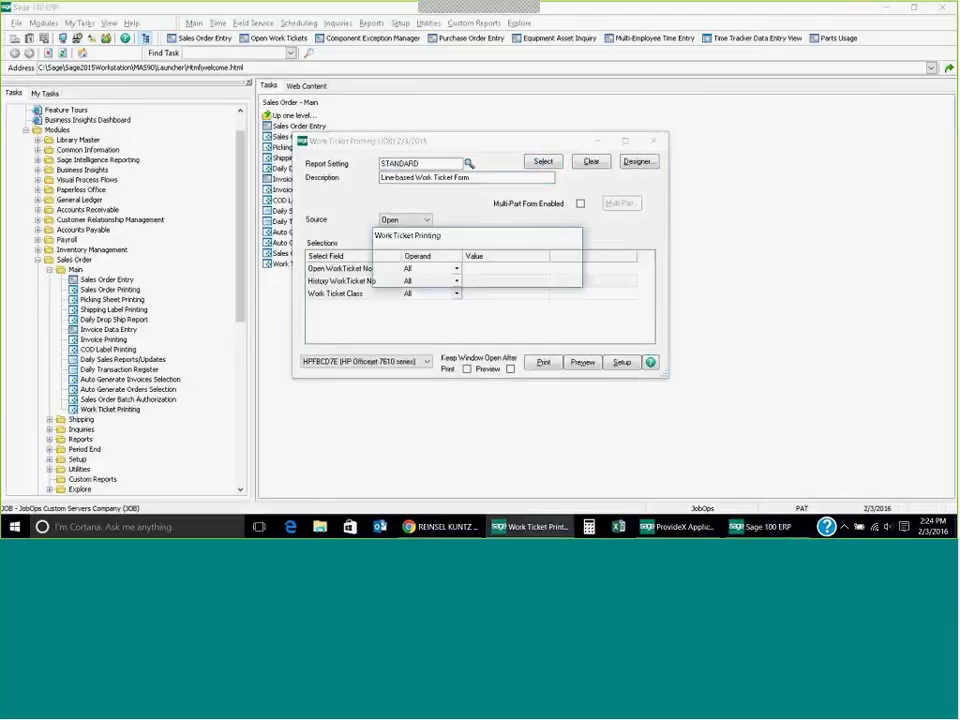
left_click(582, 362)
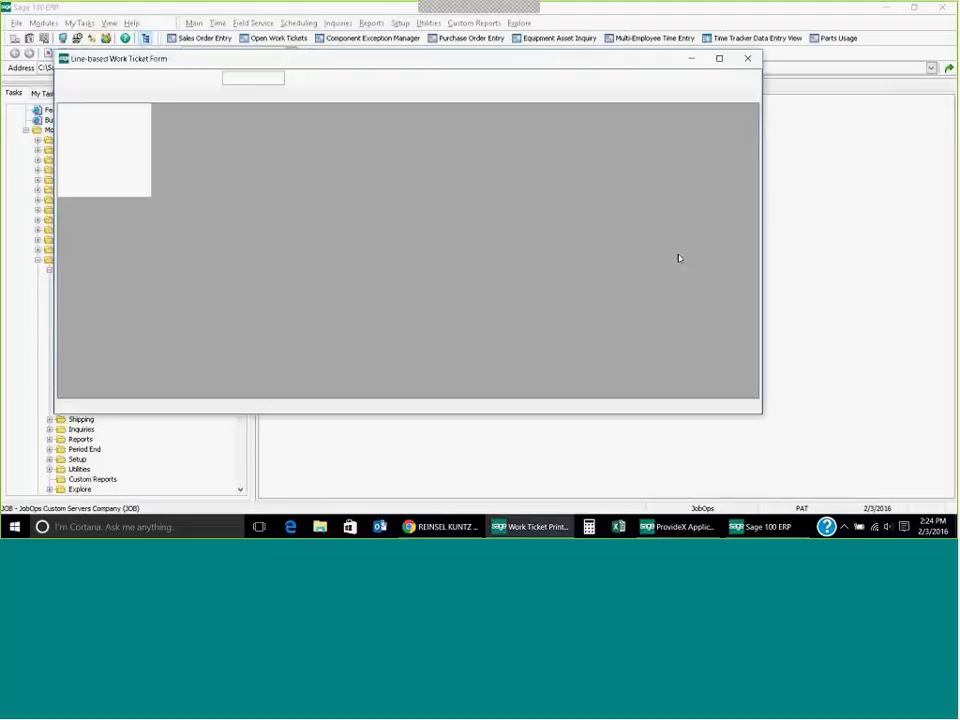
left_click(717, 59)
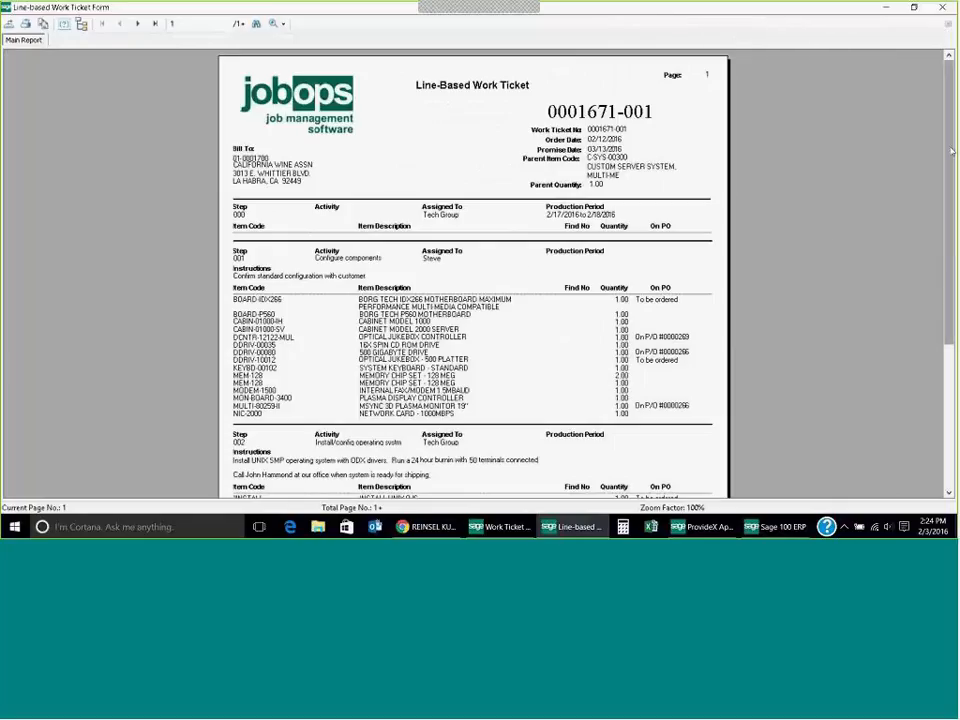
Step: Examine the CUSTOM SERVER SYSTEM work ticket's steps, instructions, assignments, part quantities and purchase order status, then close the preview
scroll(872, 380, "down", 3)
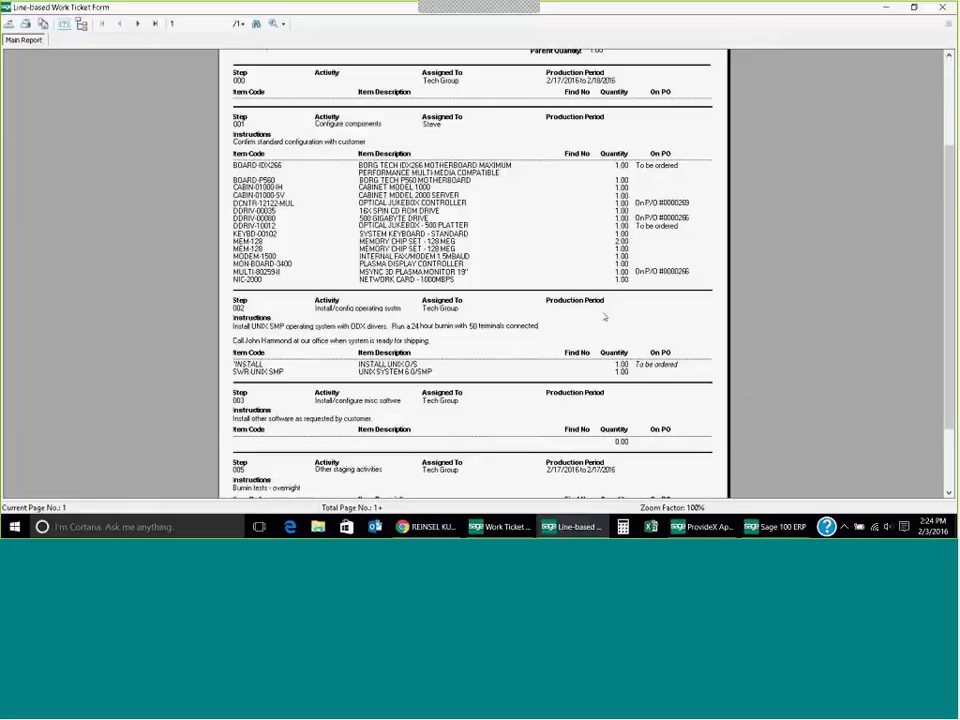
scroll(604, 317, "up", 3)
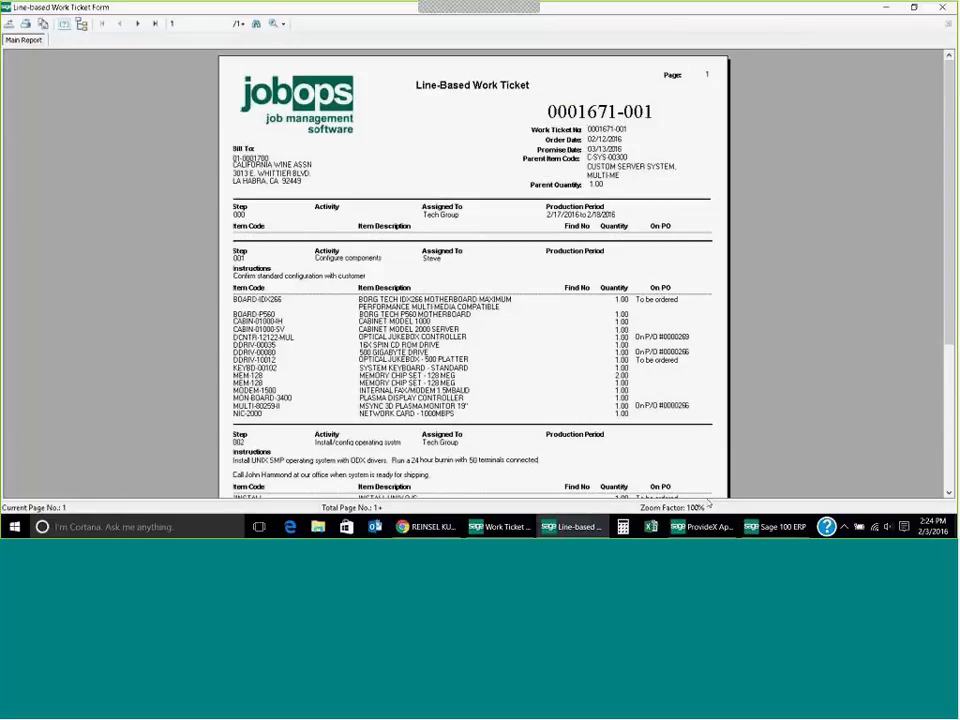
scroll(637, 311, "down", 3)
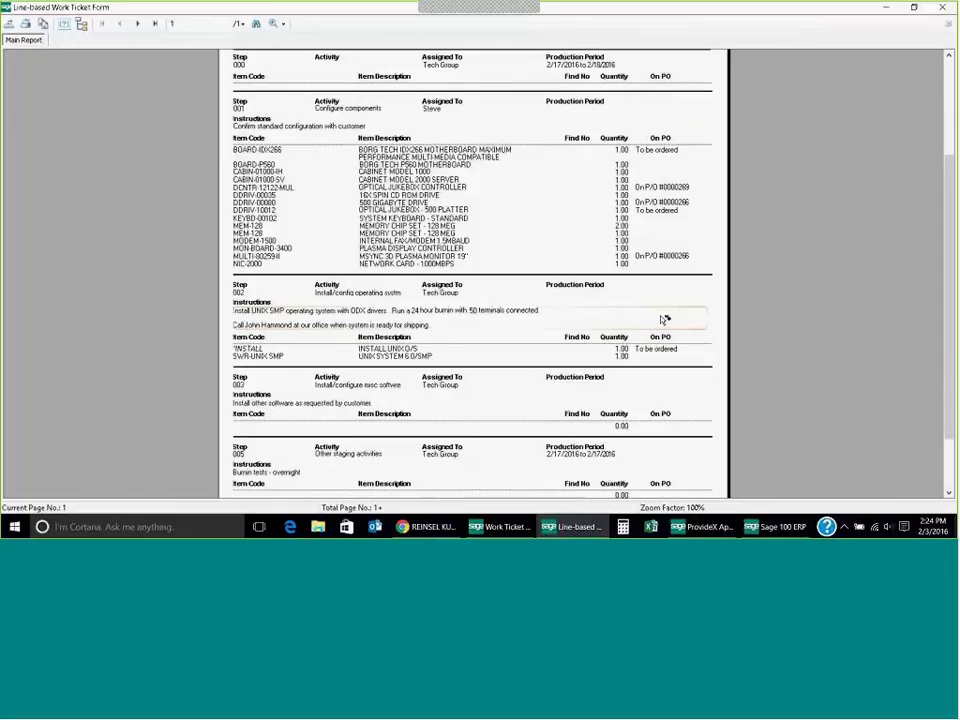
scroll(671, 402, "down", 2)
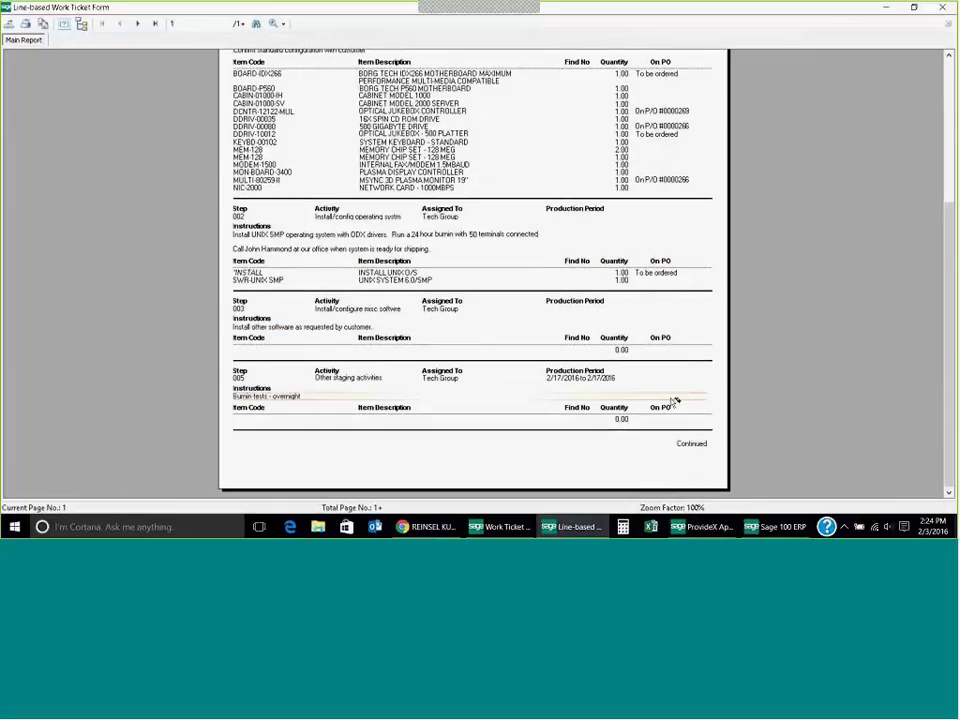
scroll(673, 402, "up", 2)
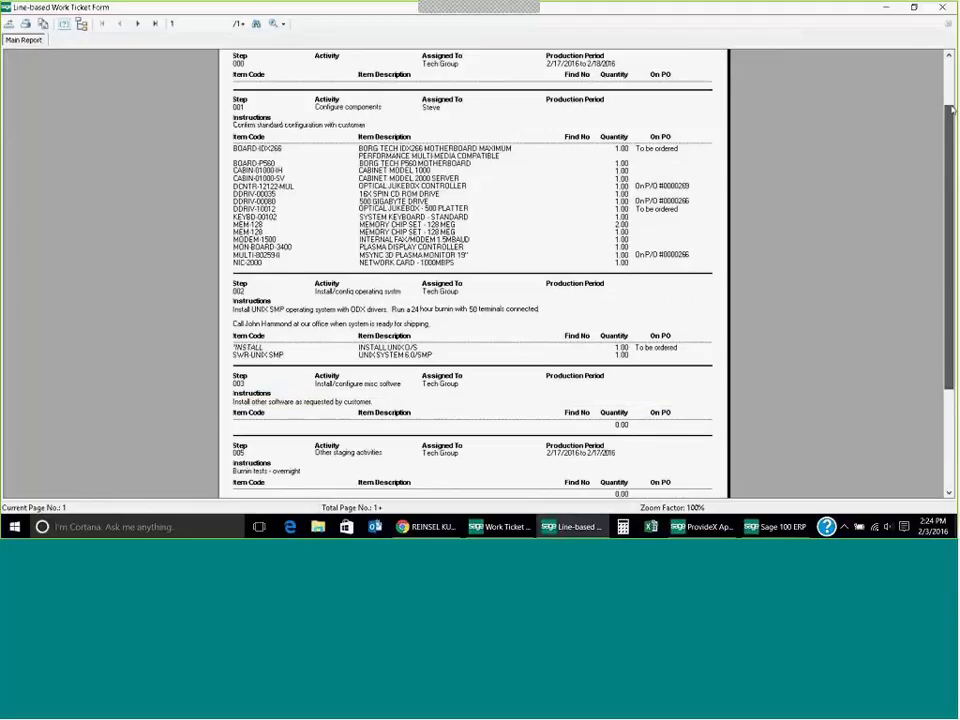
left_click_drag(953, 92, 951, 62)
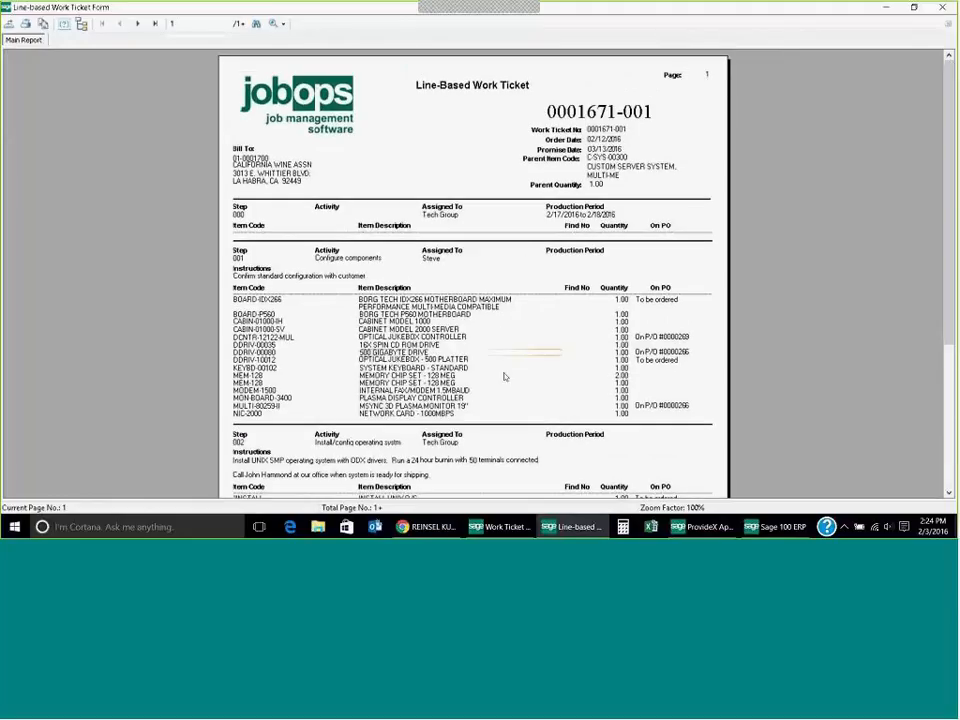
scroll(600, 368, "down", 5)
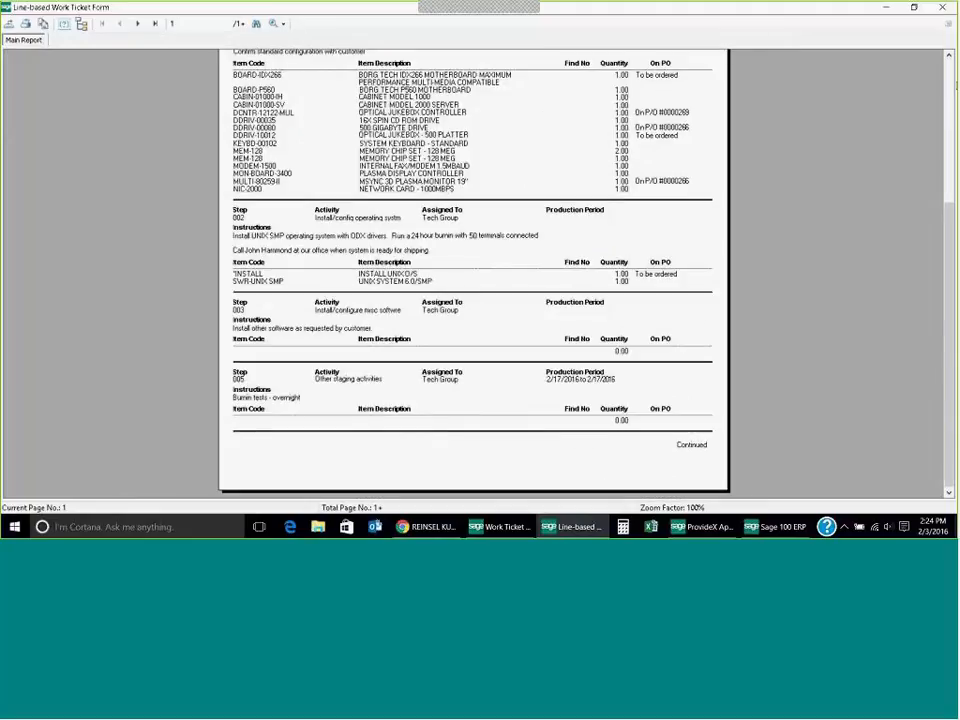
left_click(943, 10)
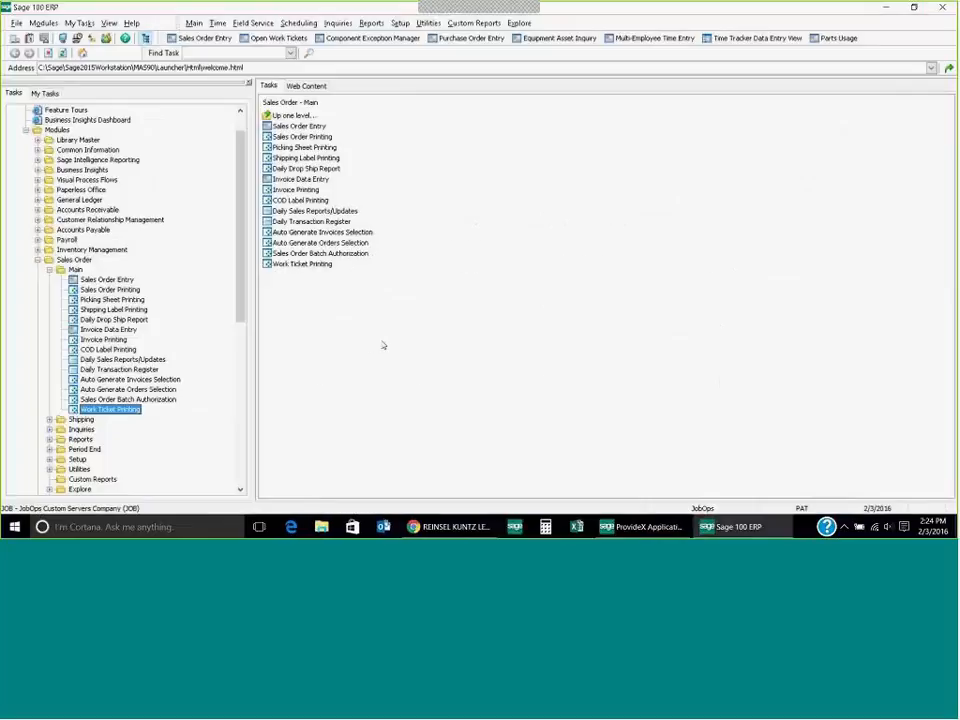
Step: Open JobOps Multi-Employee Time Entry and choose the first employee in the employee list
left_click(50, 271)
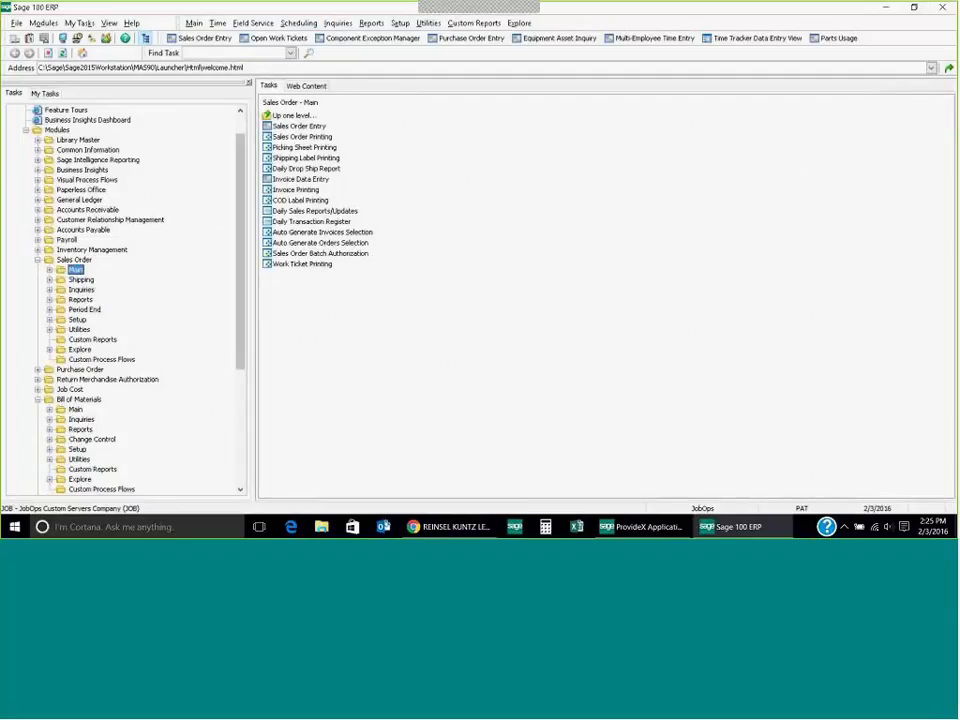
scroll(240, 480, "down", 6)
left_click(75, 329)
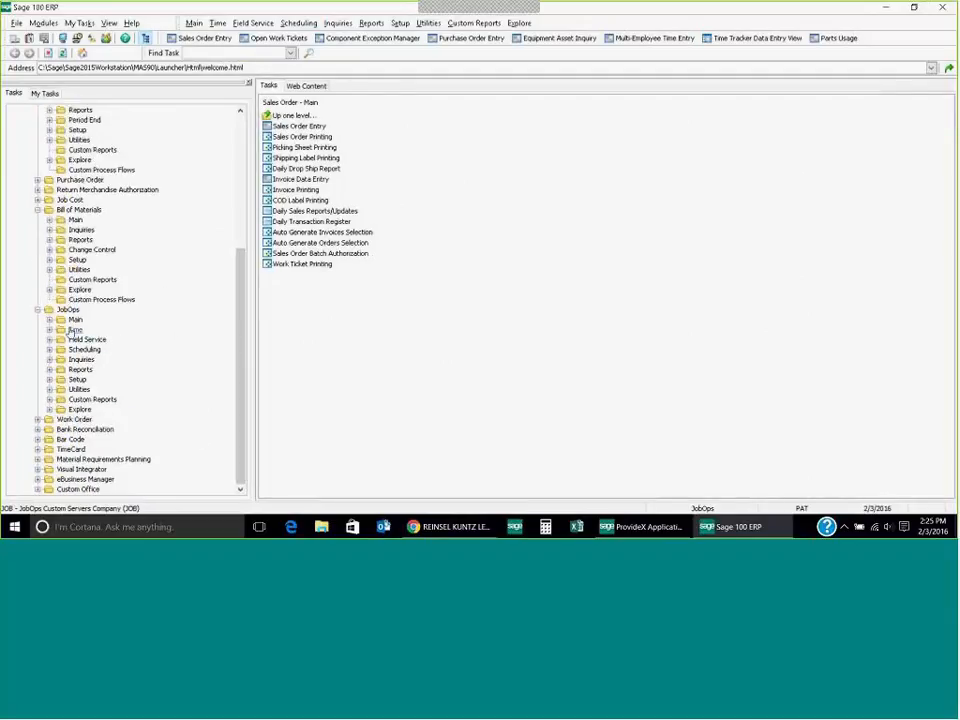
double_click(110, 359)
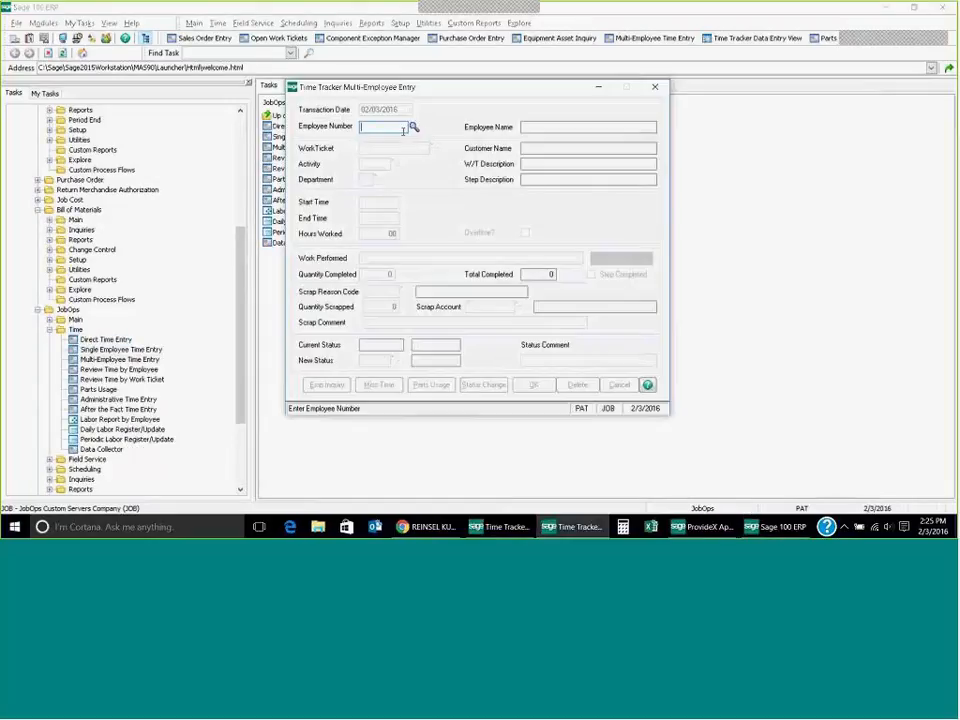
left_click(414, 128)
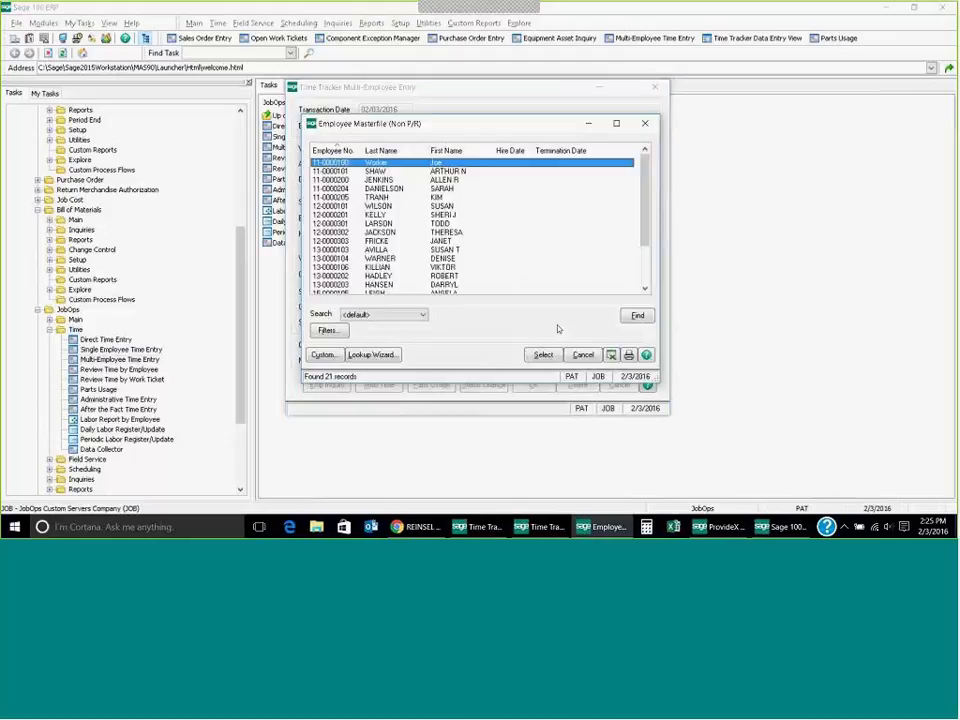
left_click(542, 354)
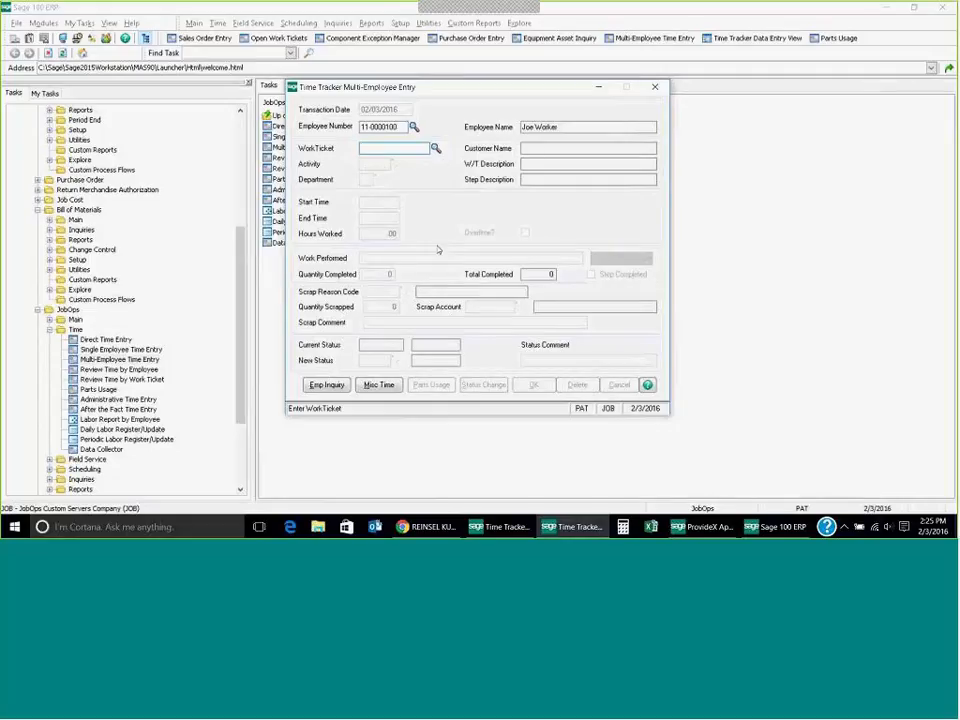
Step: Assign the time entry to the Install other software step of Minnesota State University's CUSTOM TOWER SYSTEM 200 work ticket
left_click(437, 150)
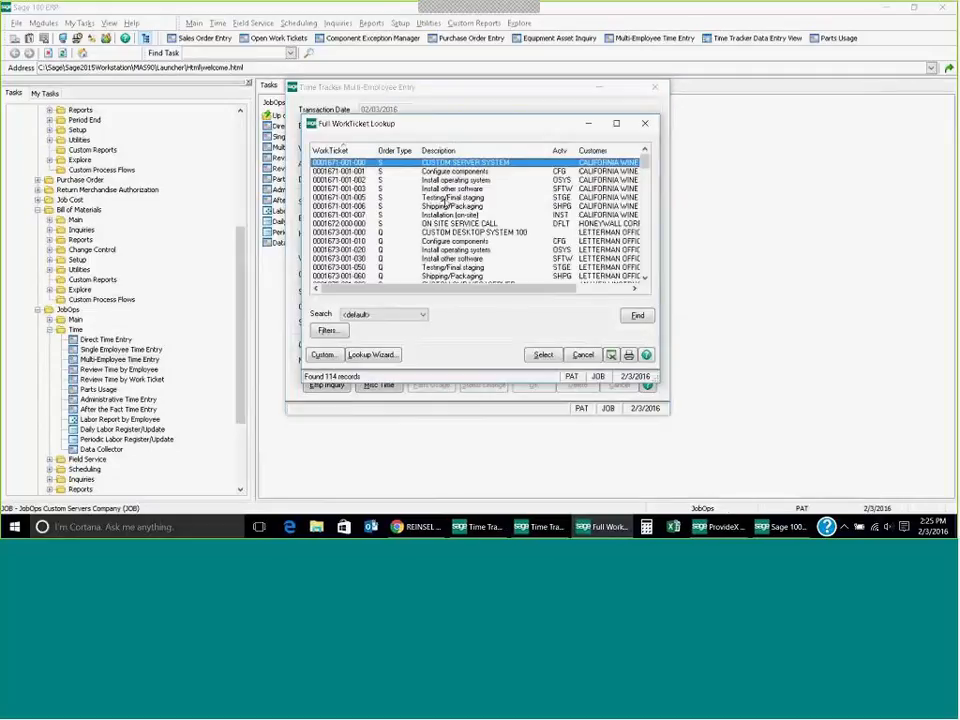
scroll(484, 126, "down", 10)
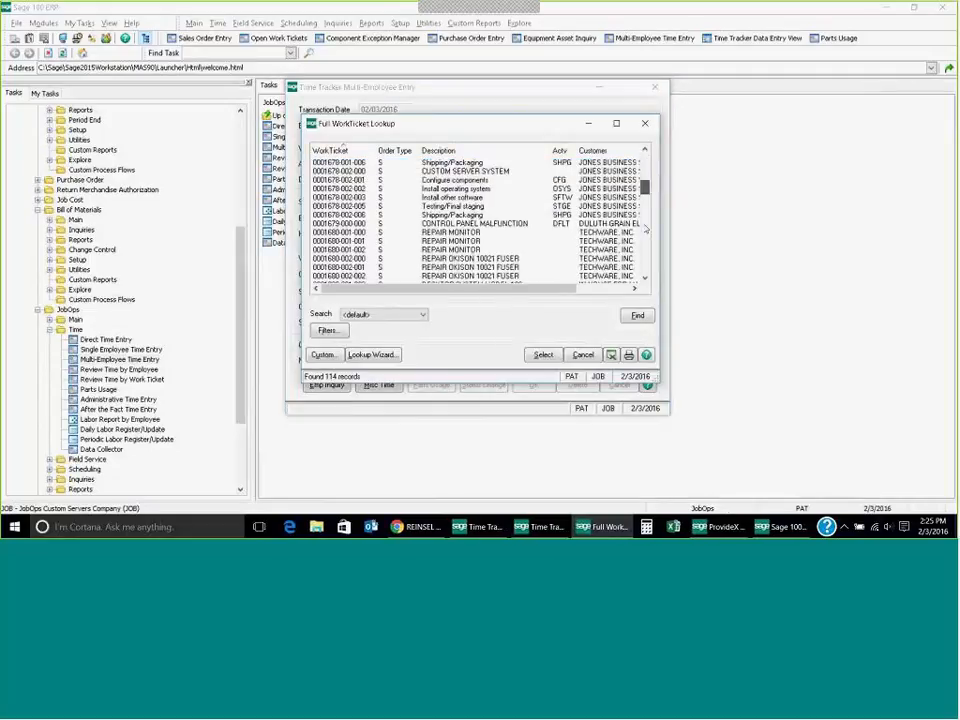
double_click(383, 215)
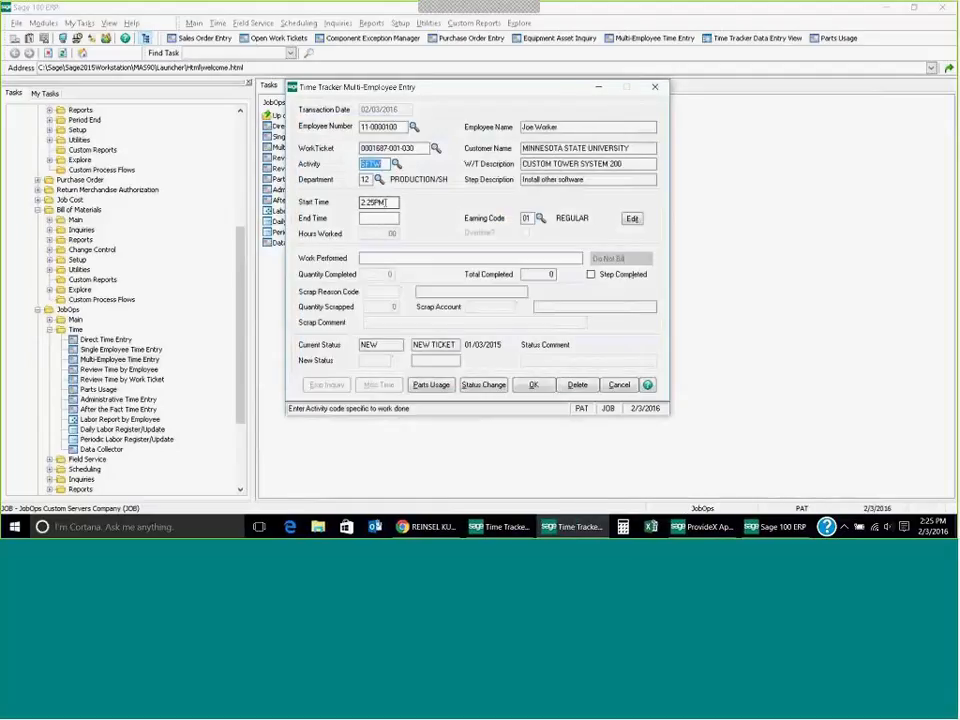
Step: Set the time entry's end time to 3:00PM and mark the step as completed
left_click(368, 257)
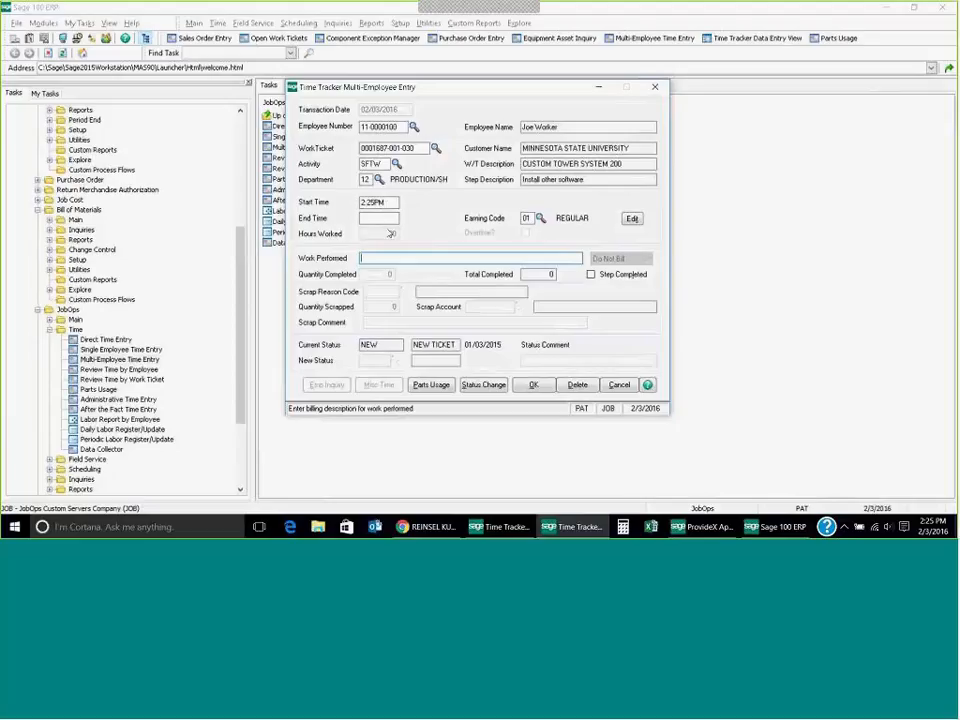
left_click(378, 220)
type("150")
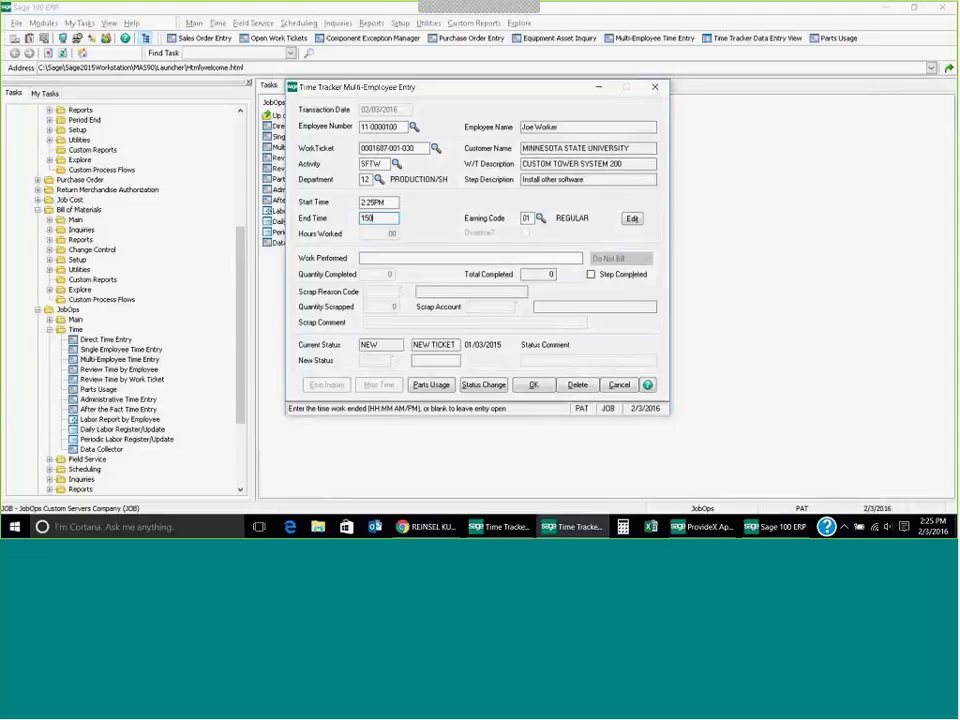
key("Tab")
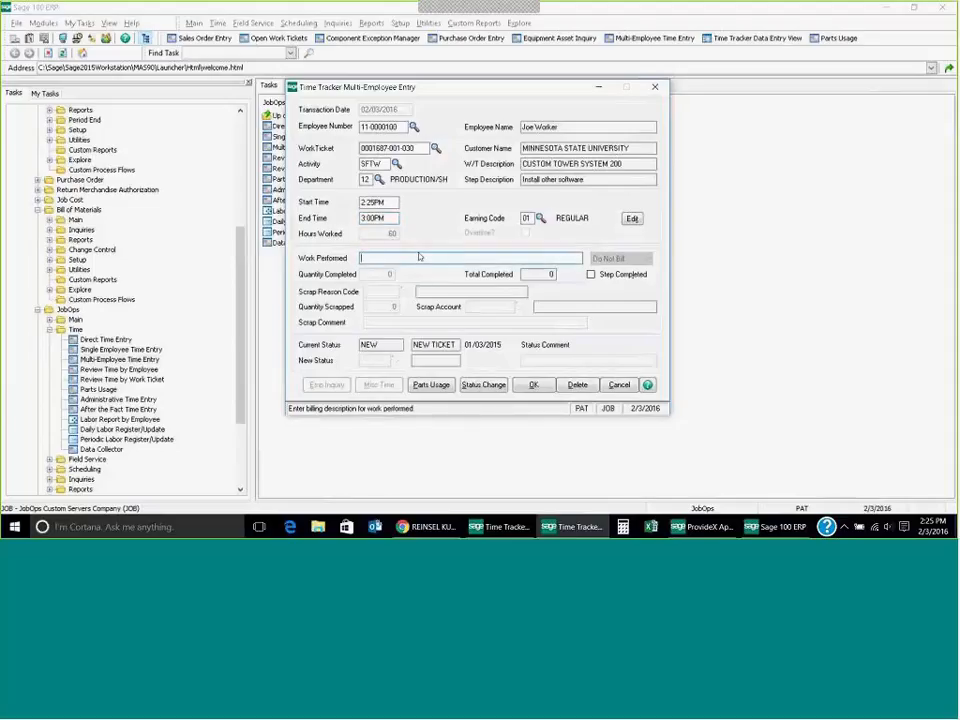
left_click(590, 275)
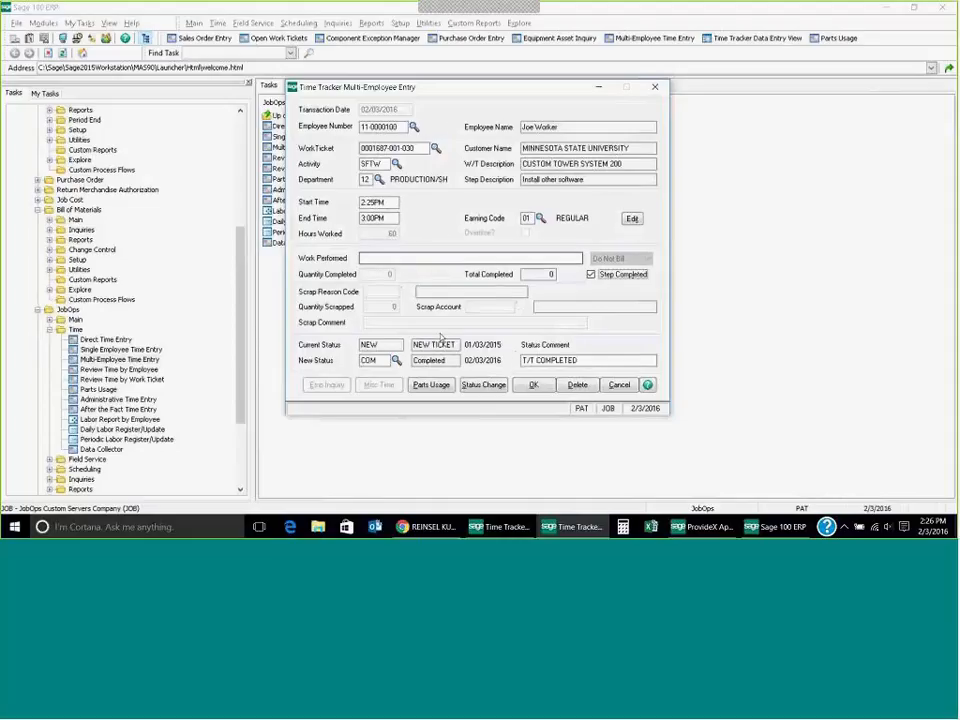
Step: Look at the Auto Issue import sources in the step's Parts Usage and cancel the parts entry
left_click(433, 388)
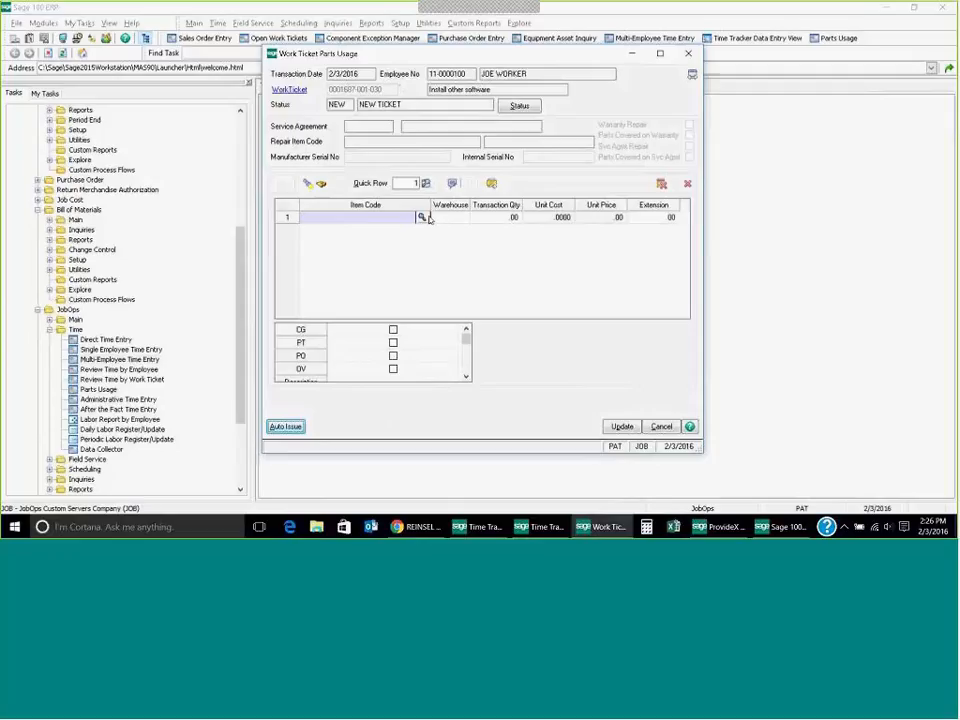
left_click(284, 433)
left_click(424, 231)
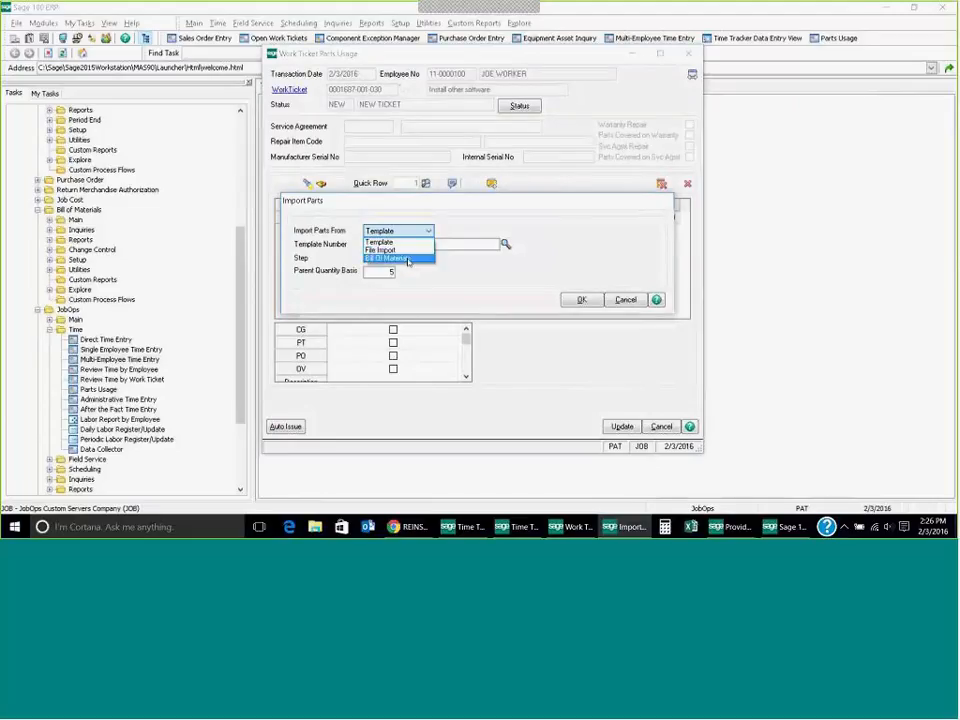
left_click(625, 299)
left_click(625, 299)
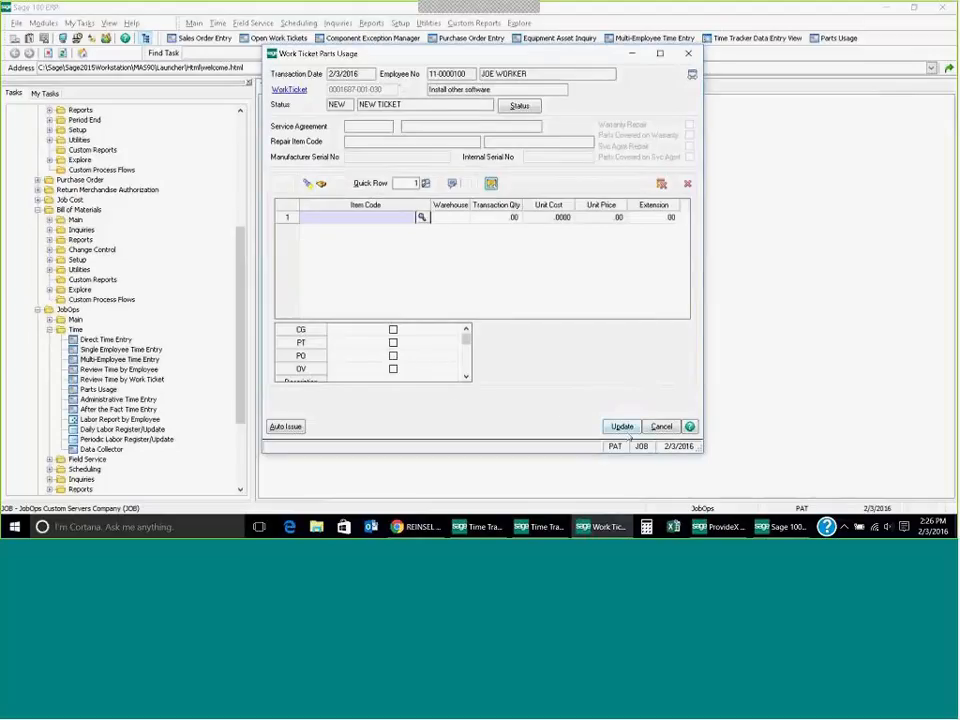
left_click(661, 426)
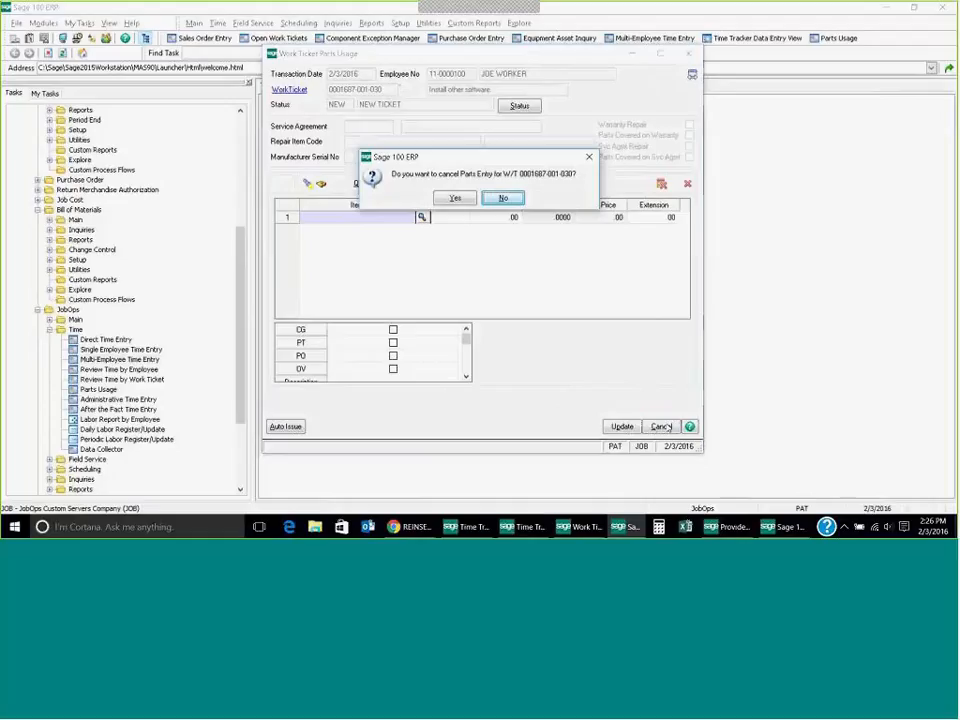
left_click(465, 203)
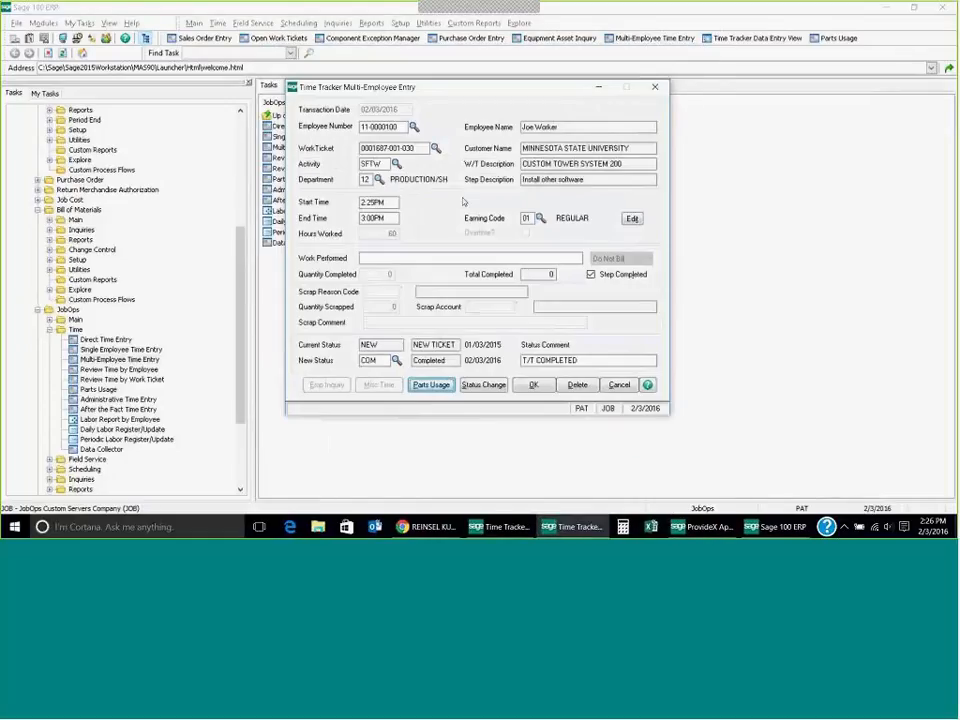
Step: Save the time entry for the Install other software step
left_click(535, 385)
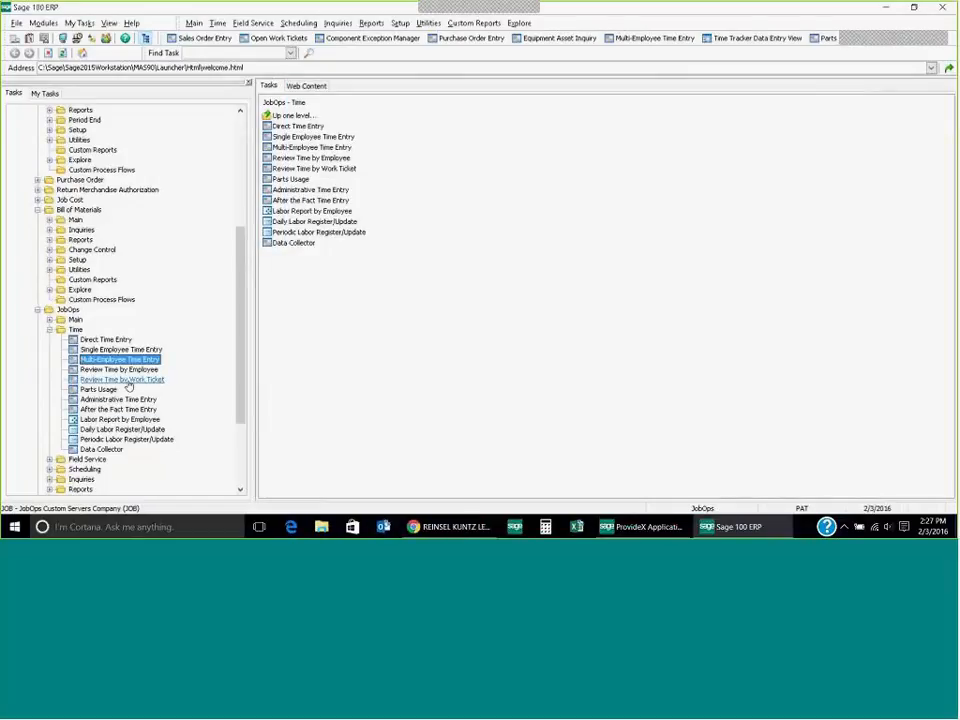
Step: Open the Open Work Tickets view from the JobOps Explore group
double_click(75, 329)
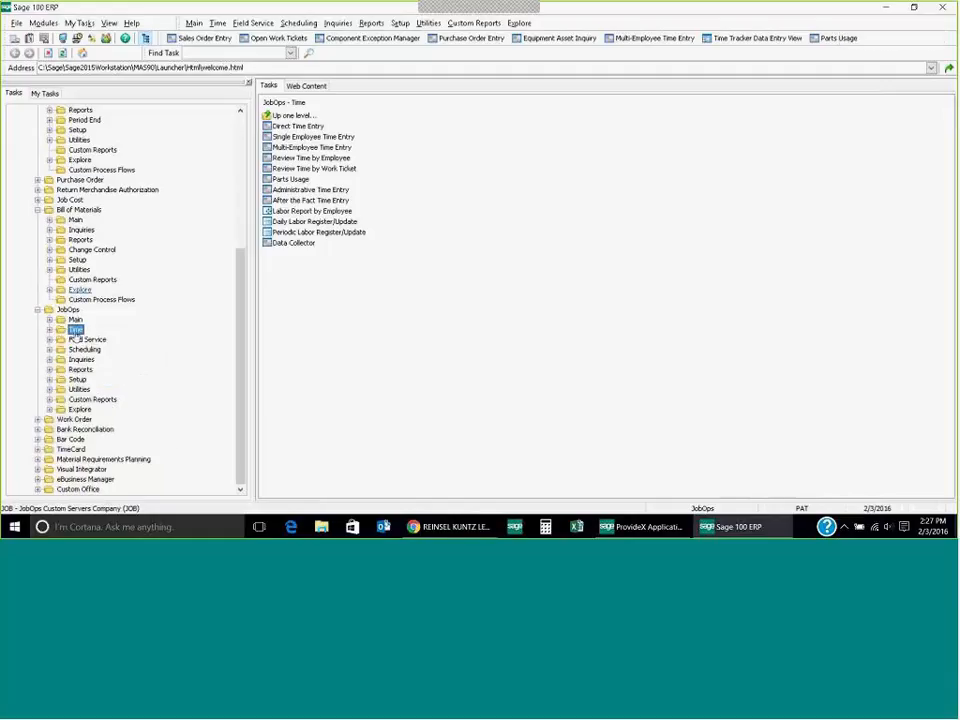
double_click(80, 409)
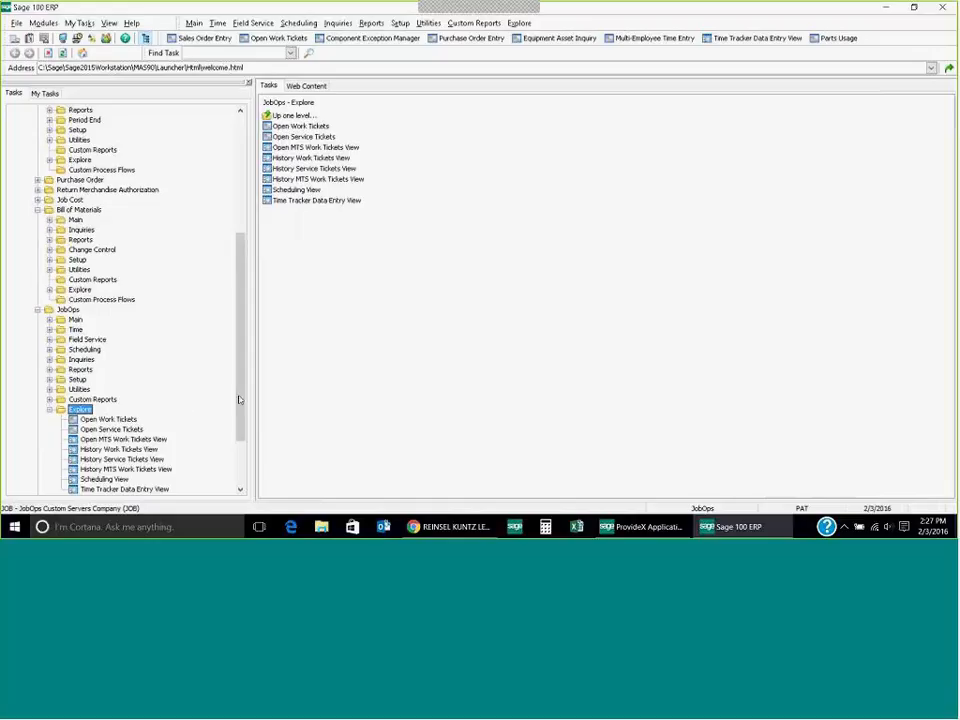
scroll(239, 400, "down", 3)
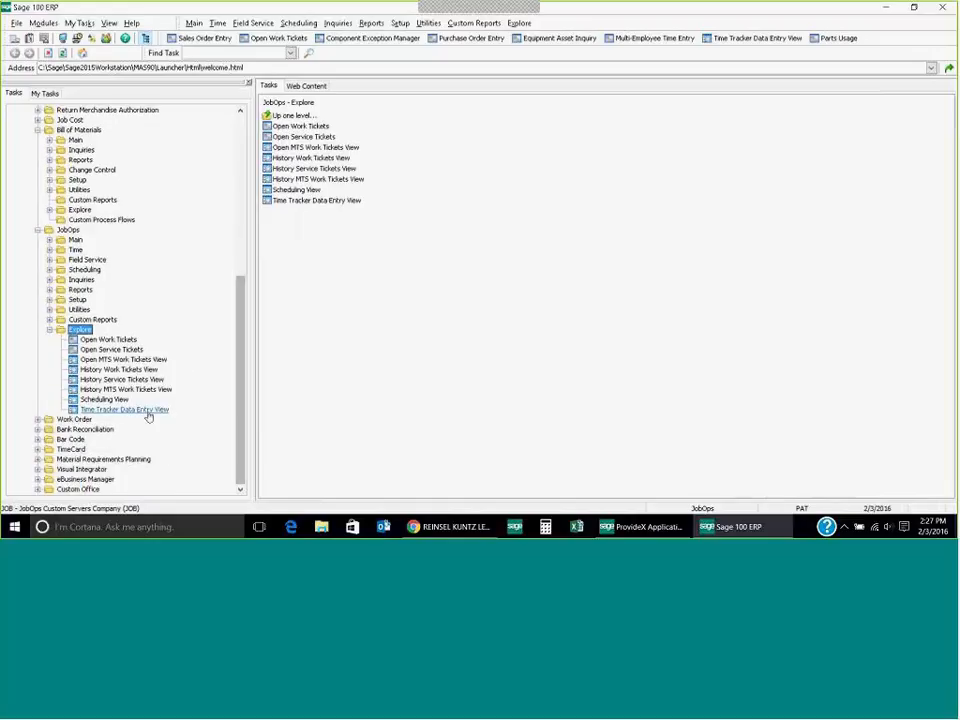
left_click(100, 339)
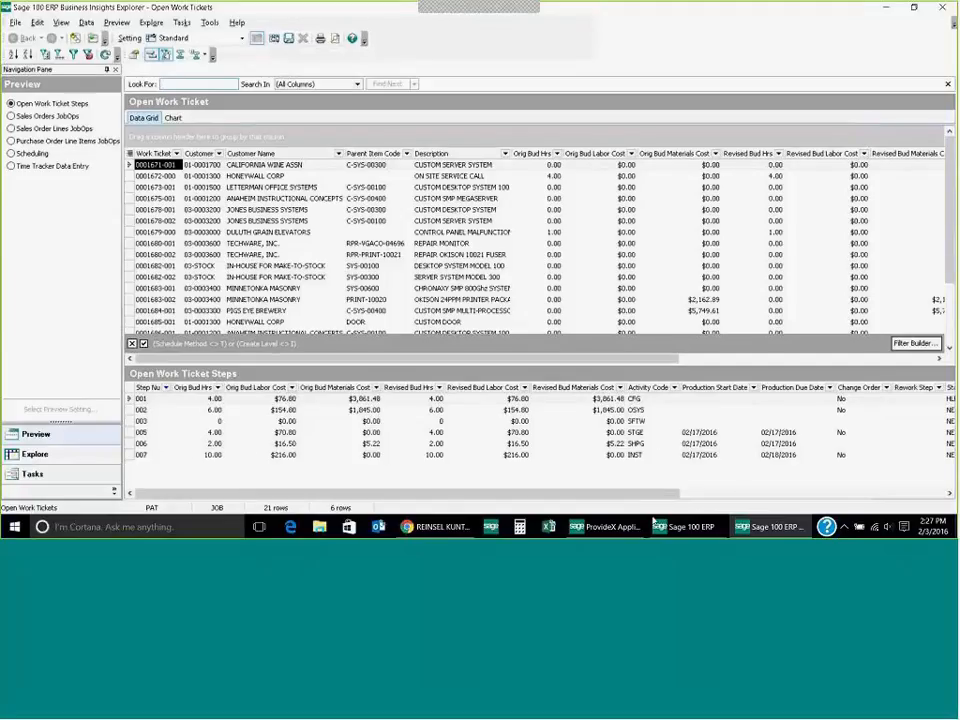
Step: Examine the step statuses, production dates and budgets of the California Wine Assn and Jones Business Systems work tickets
left_click_drag(640, 493, 657, 493)
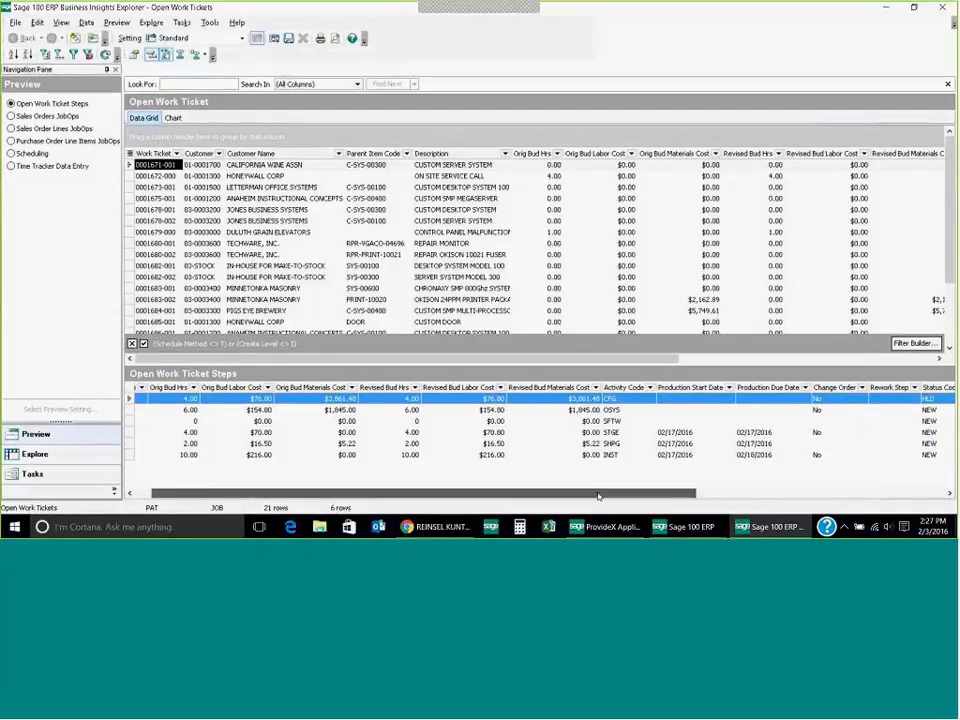
left_click_drag(598, 496, 847, 494)
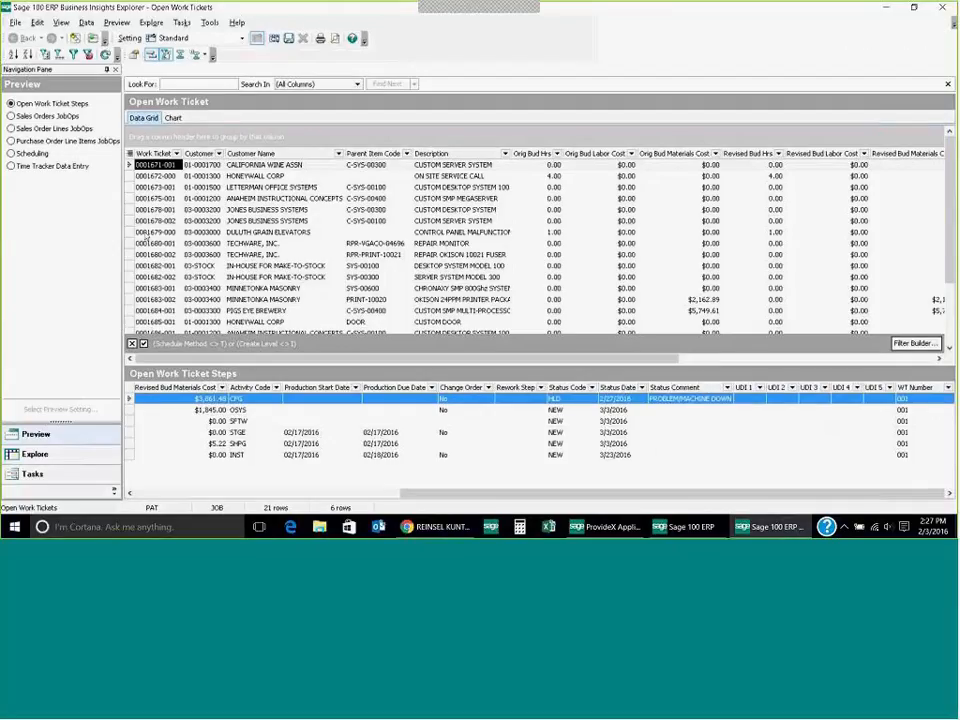
left_click(170, 221)
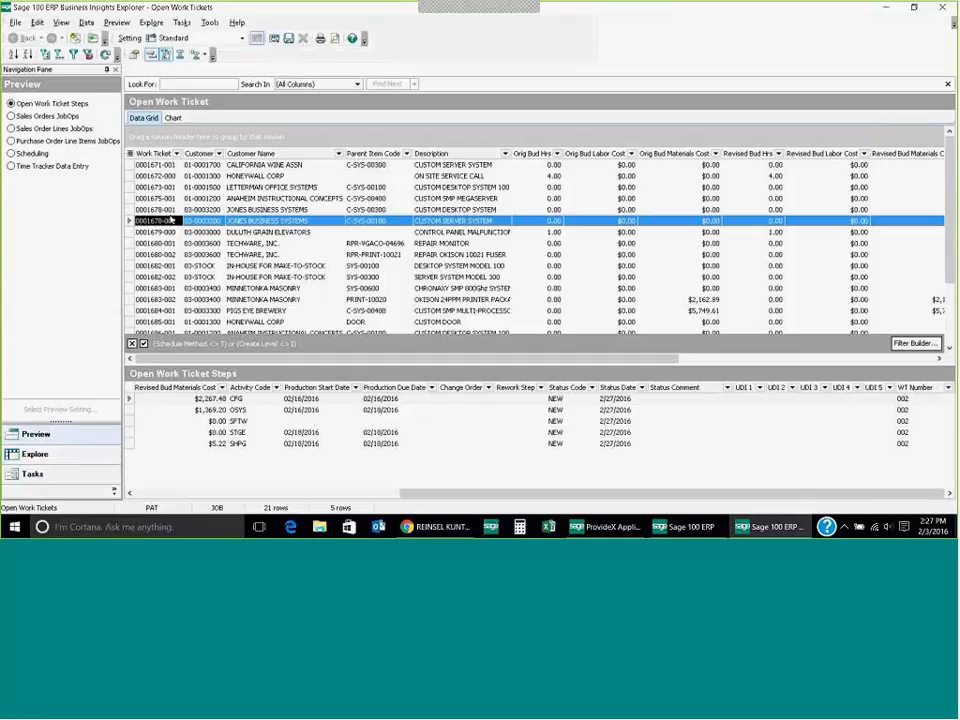
left_click(170, 210)
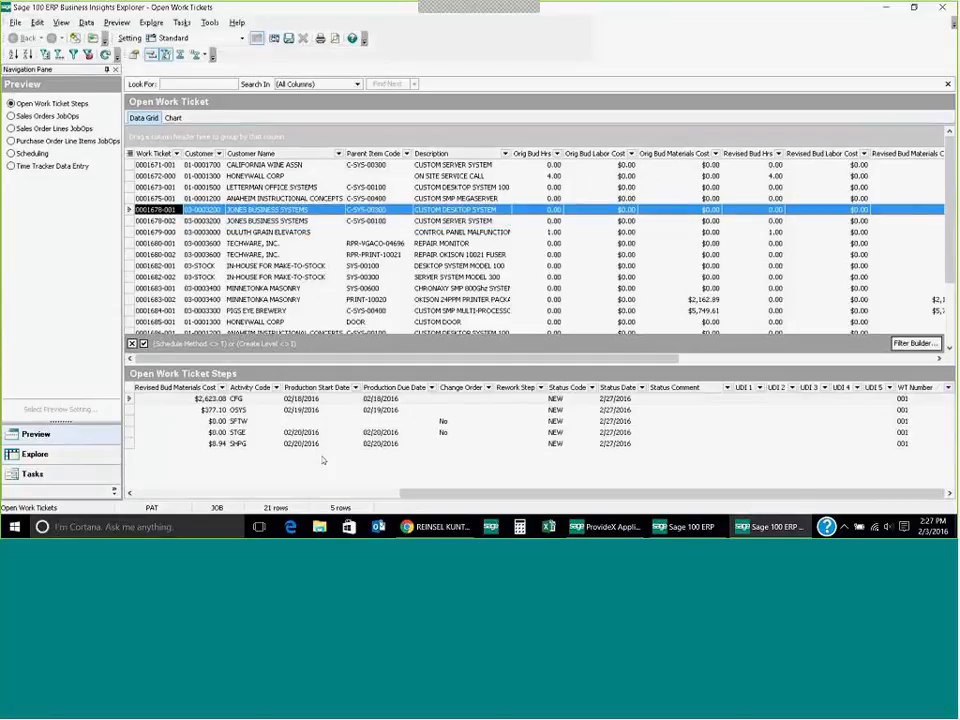
left_click(158, 494)
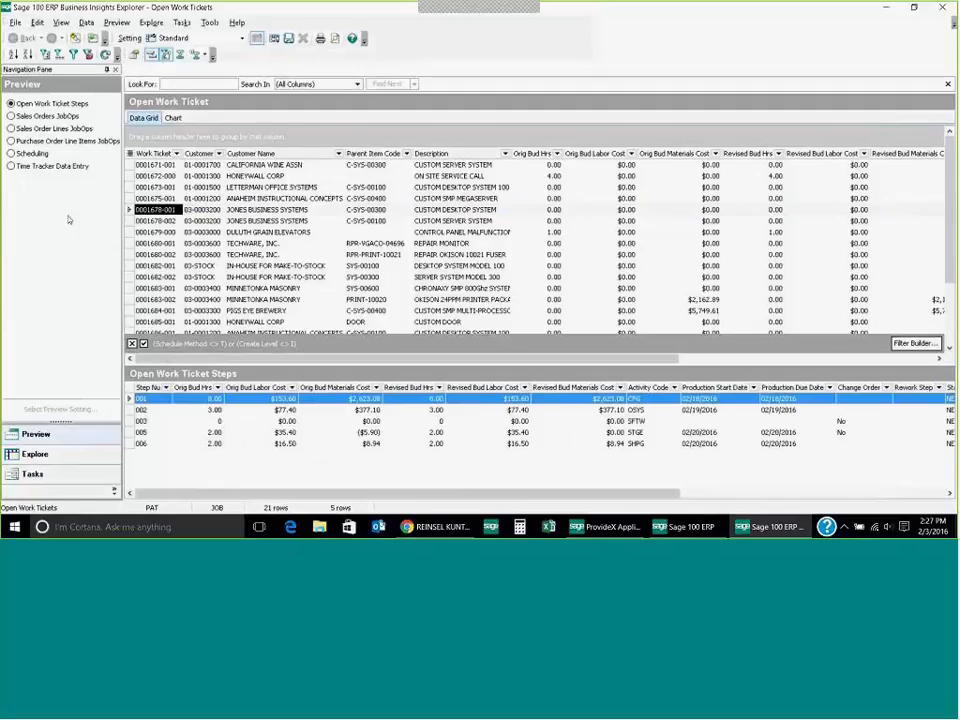
Step: Review the Time Tracker Data Entry records of the California Wine Assn and Jones Business Systems CUSTOM DESKTOP SYSTEM tickets, then close the explorer
left_click(17, 167)
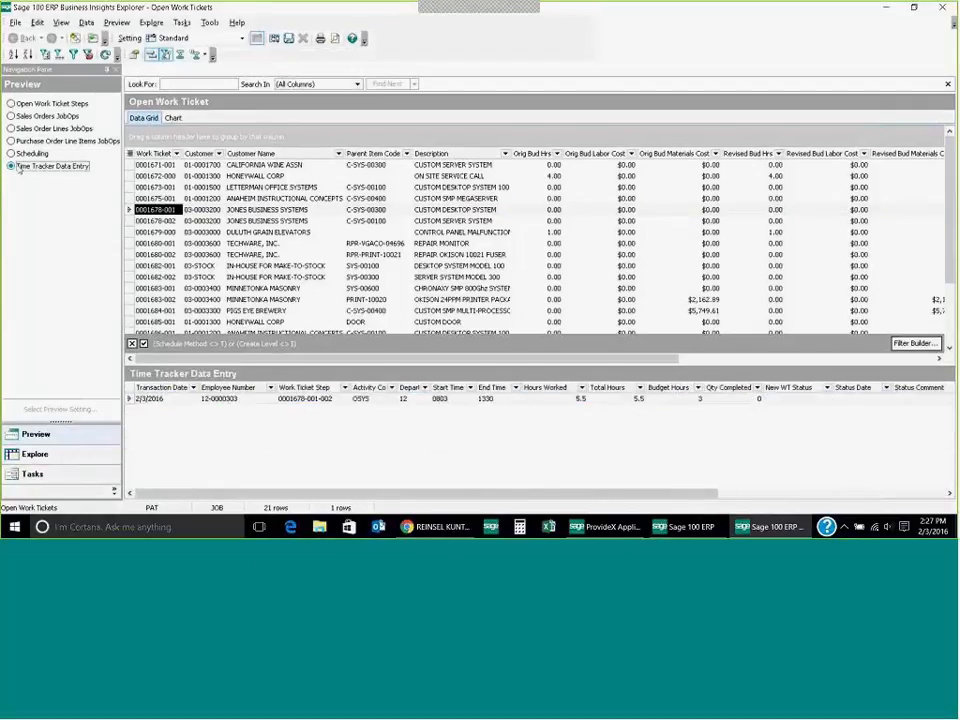
left_click(257, 166)
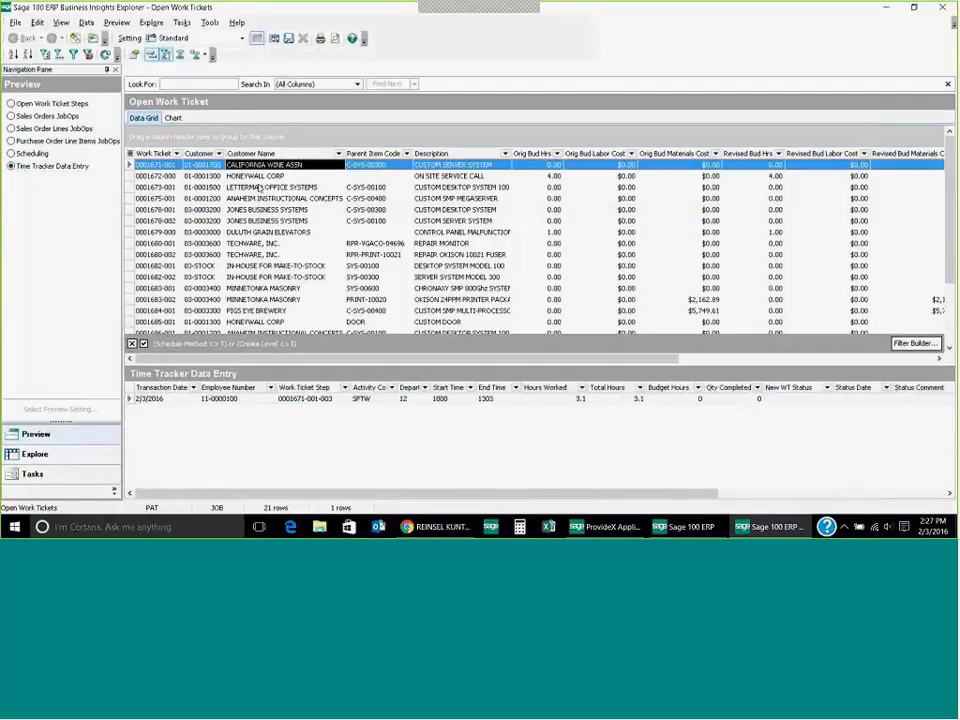
left_click(262, 210)
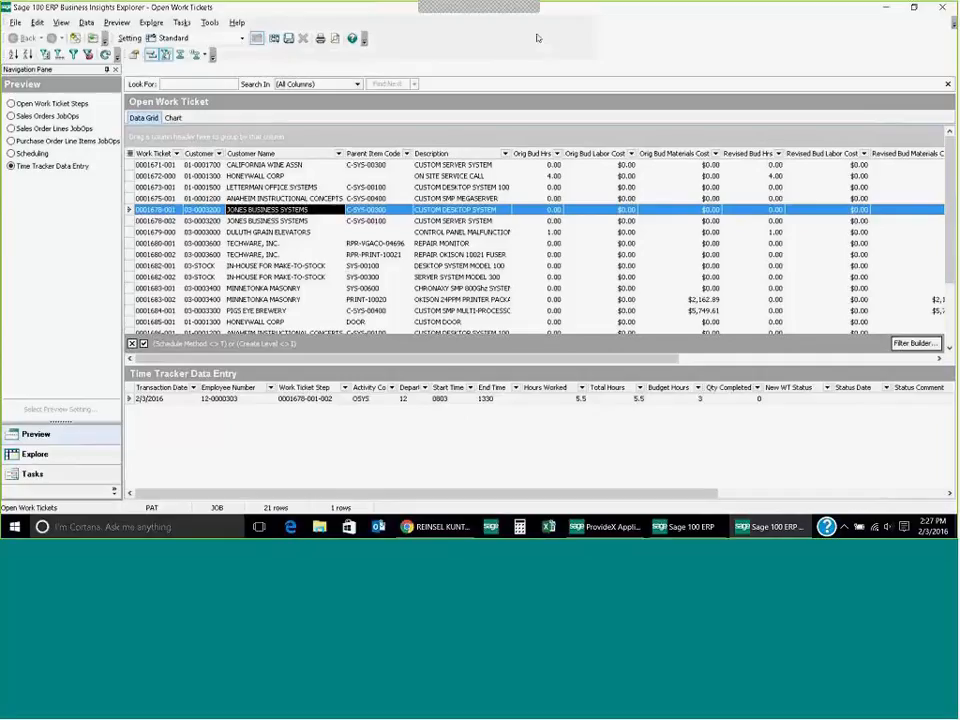
left_click(941, 8)
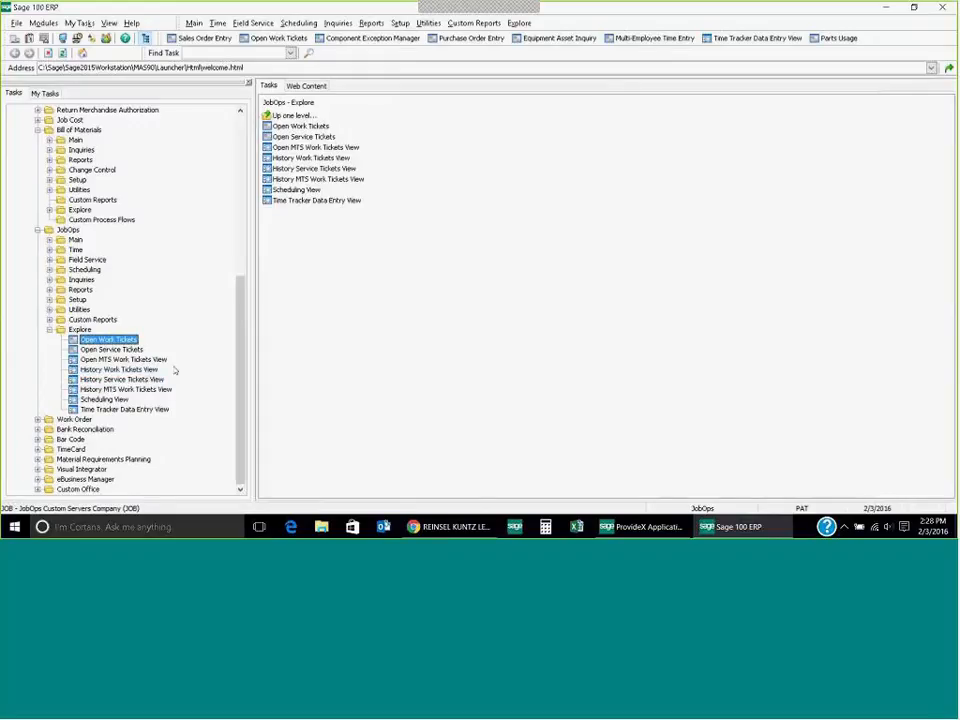
Step: Open the JobOps Scheduling View and inspect the CUSTOM SERVER SYSTEM ticket's software installation, component configuration and Testing/Final staging steps
double_click(97, 401)
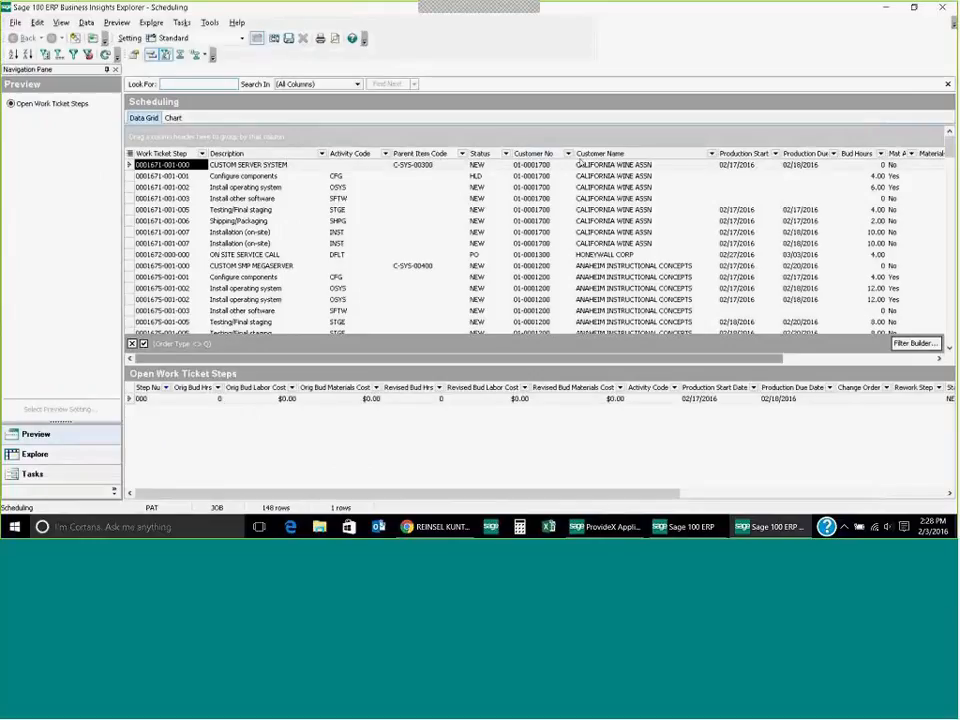
left_click(170, 198)
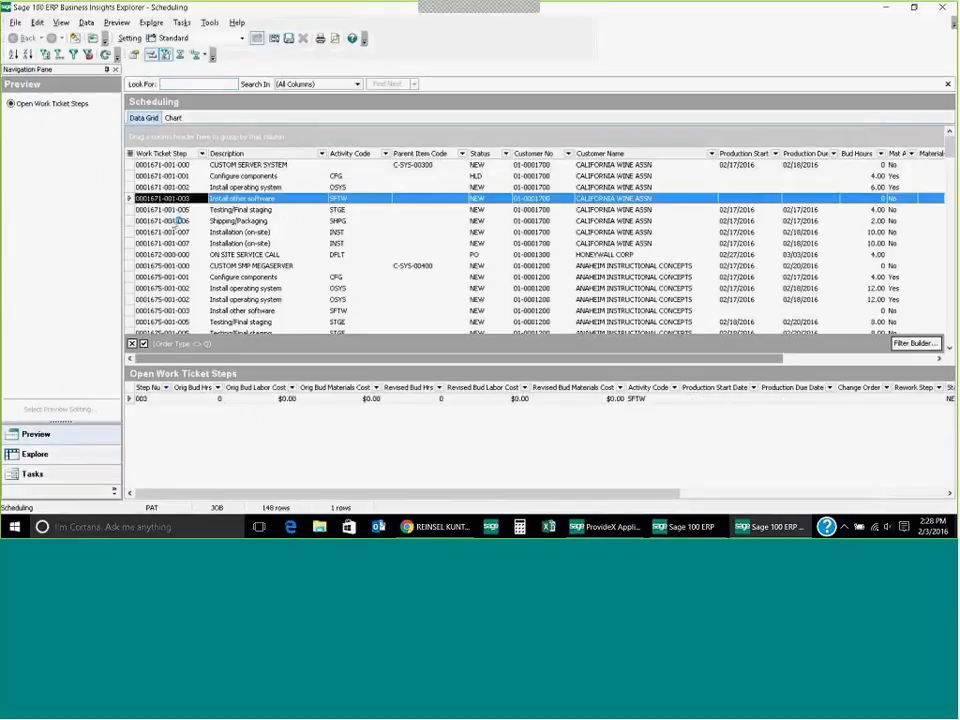
left_click(181, 176)
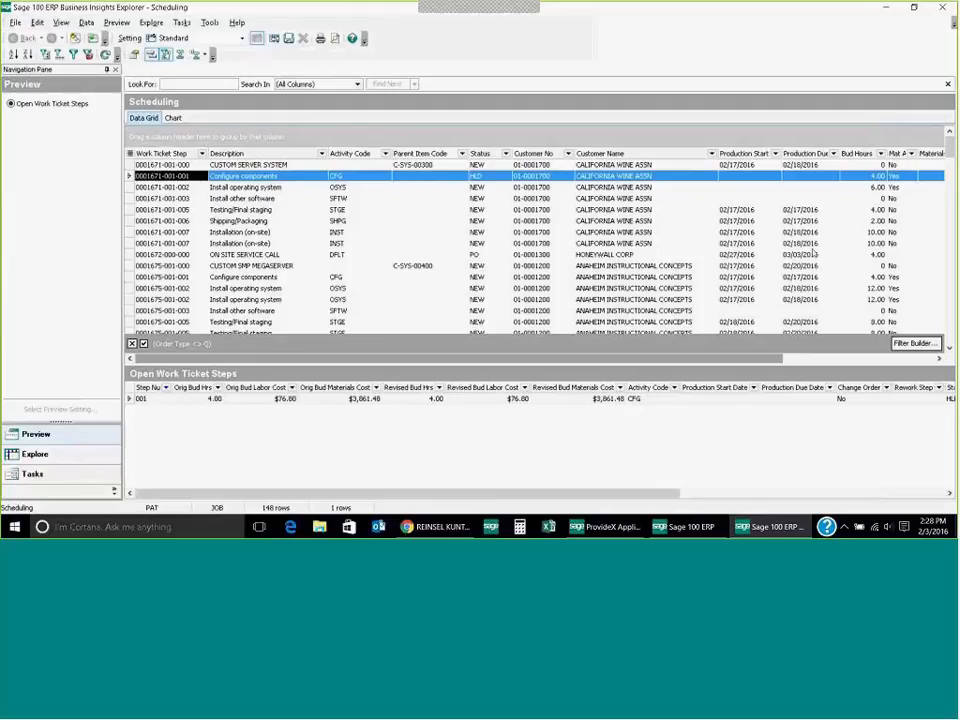
left_click(742, 210)
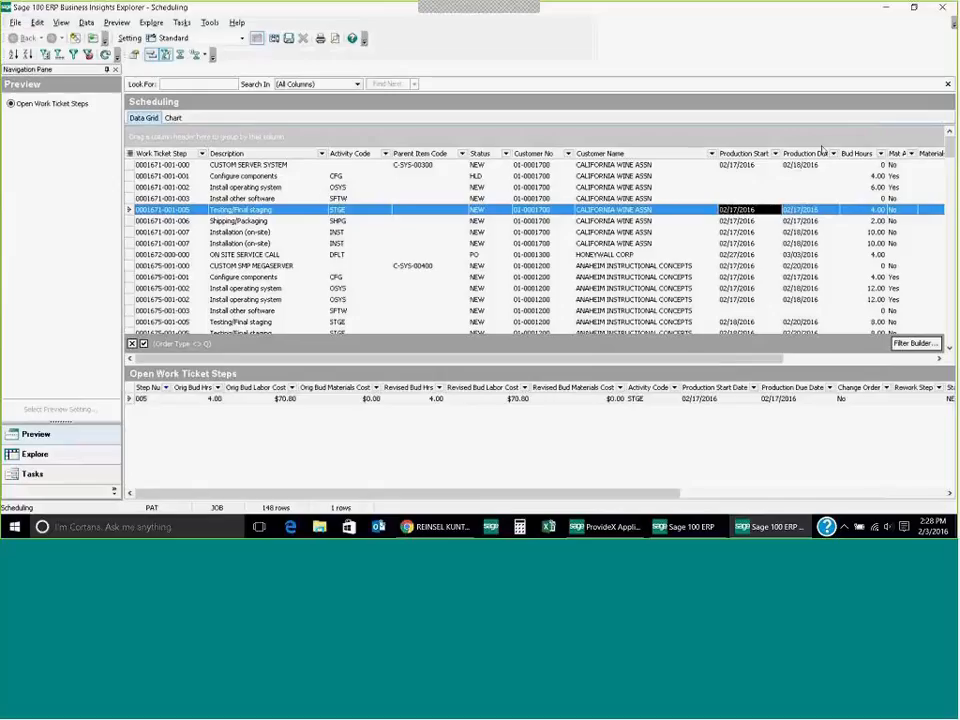
Step: Group the Scheduling grid by Production Due Date and collapse the first date group, then close the explorer
left_click_drag(805, 153, 160, 136)
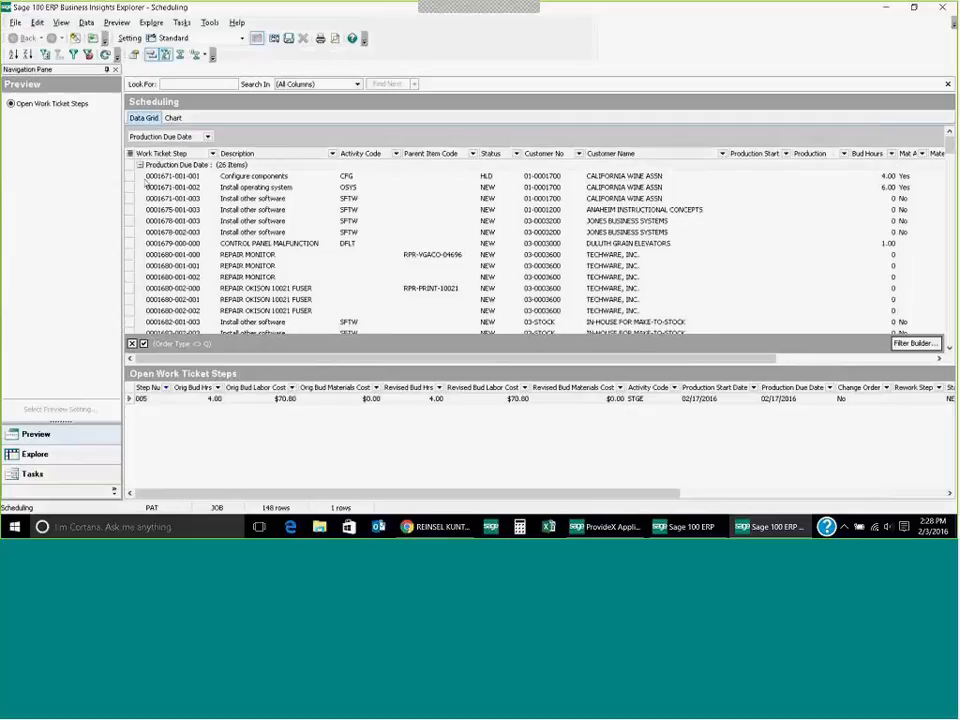
left_click(140, 166)
left_click(943, 7)
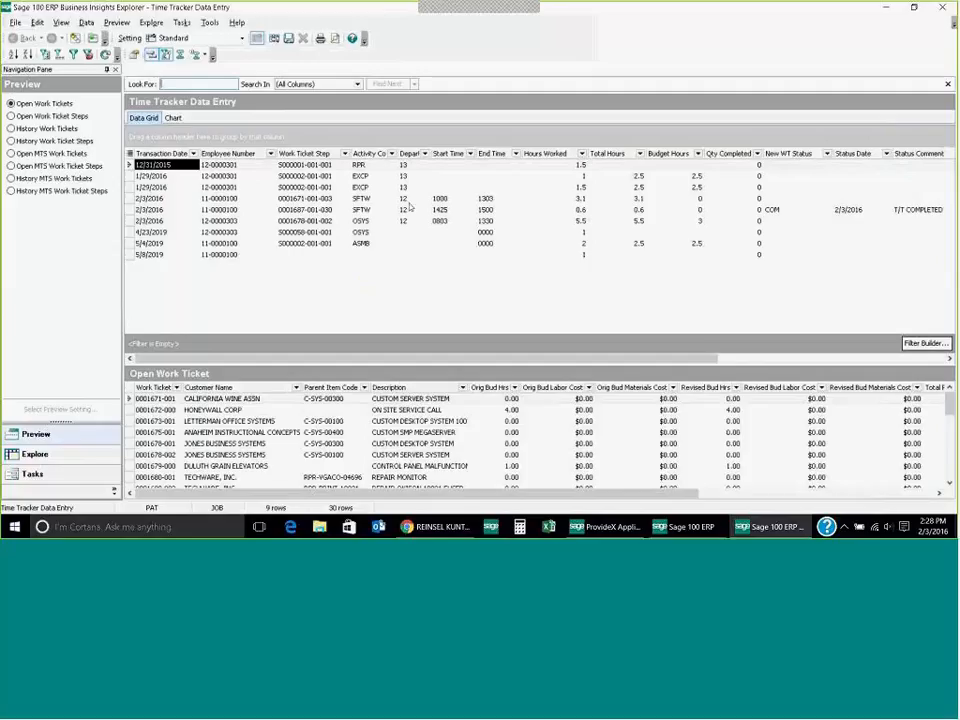
Step: Review the SFTW time entries and the new work ticket status in the Time Tracker Data Entry View, then close it
left_click(386, 200)
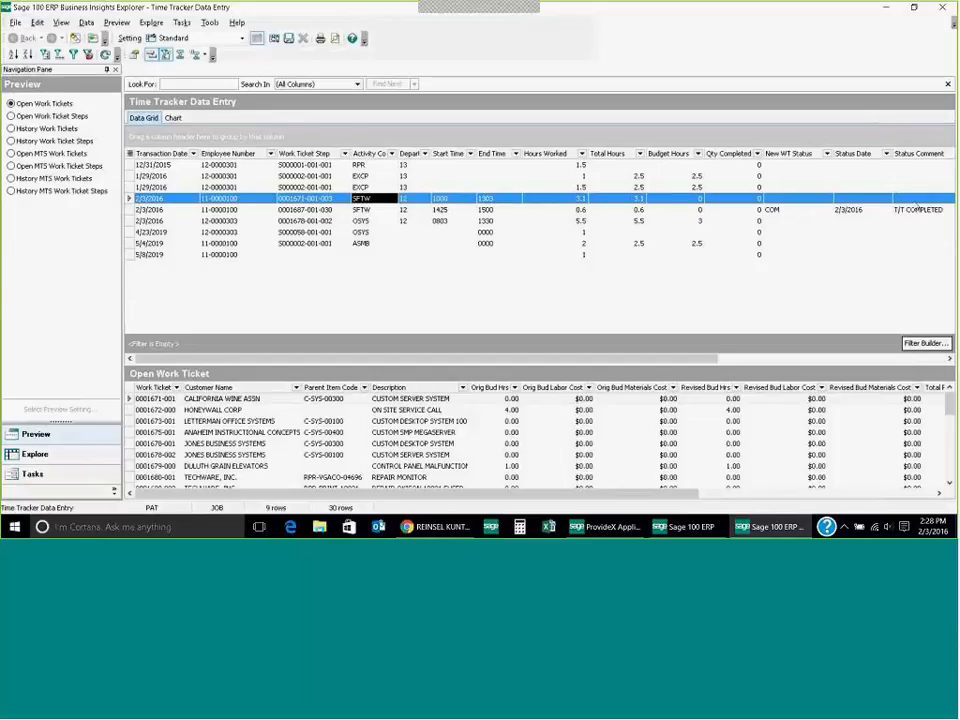
left_click(795, 212)
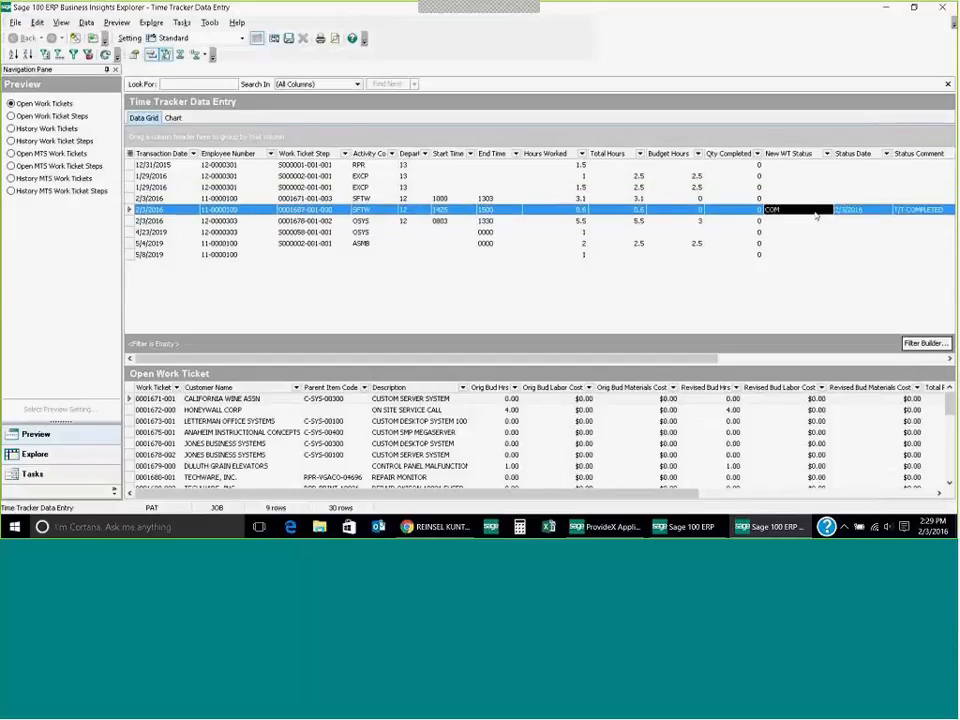
left_click(942, 7)
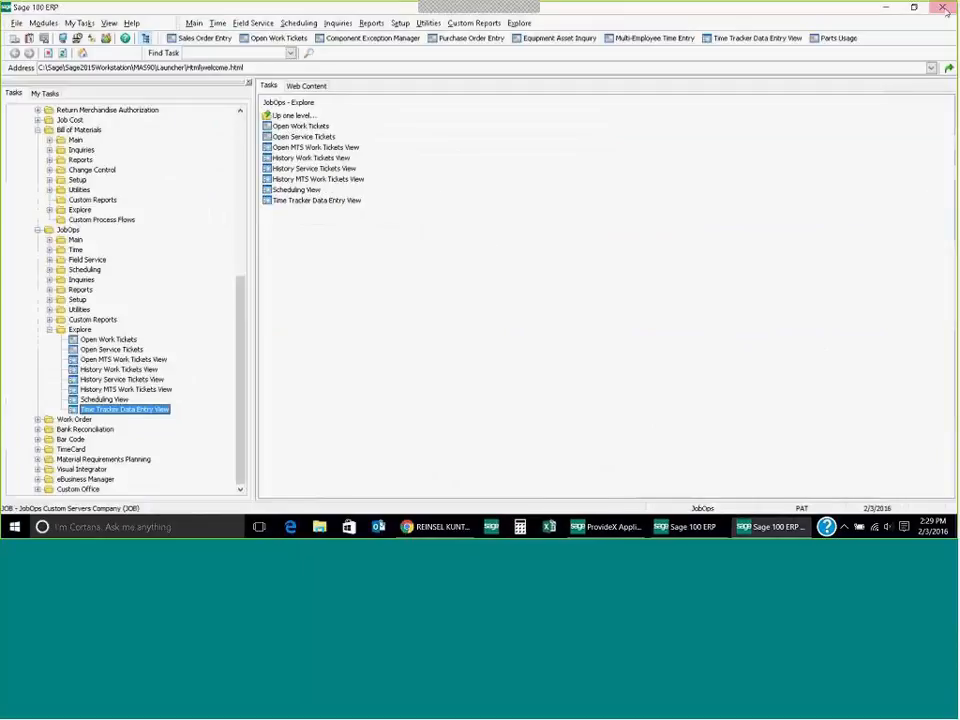
Step: Open the JobOps Component Exception Manager, set it to plan by Inventory Item and clear the MRP Projected Demand Start Date
left_click(49, 330)
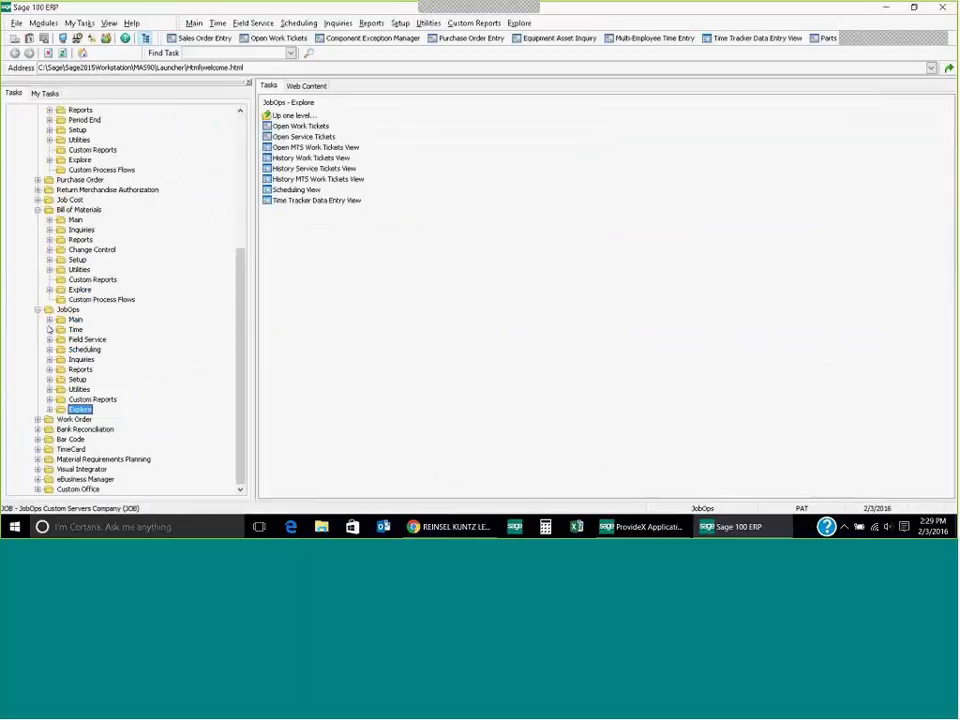
left_click(49, 319)
left_click(49, 319)
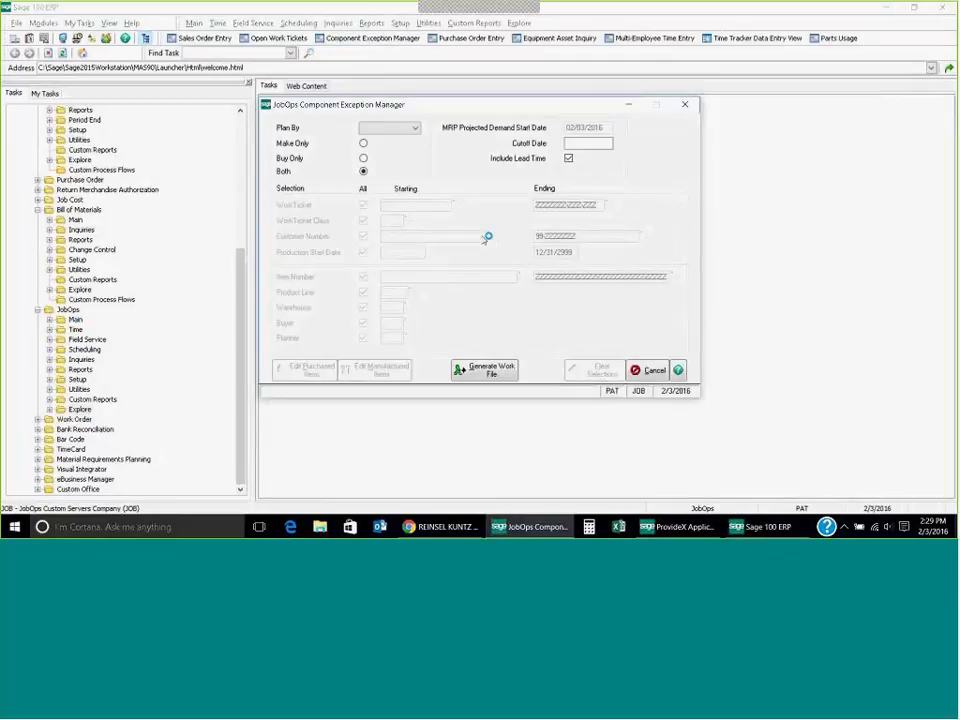
left_click(415, 128)
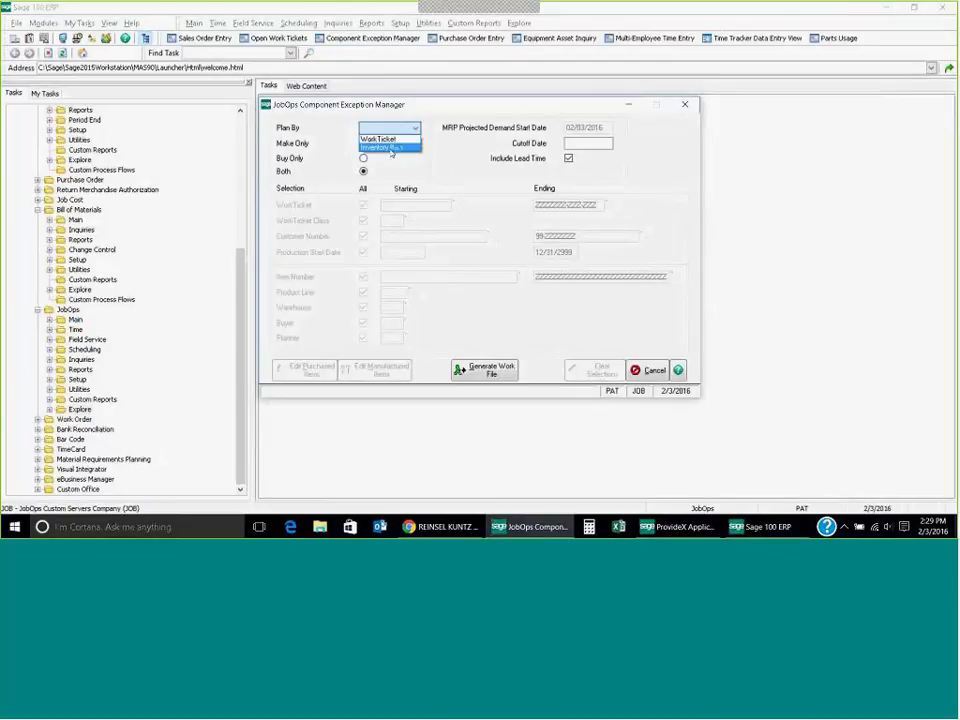
left_click(390, 147)
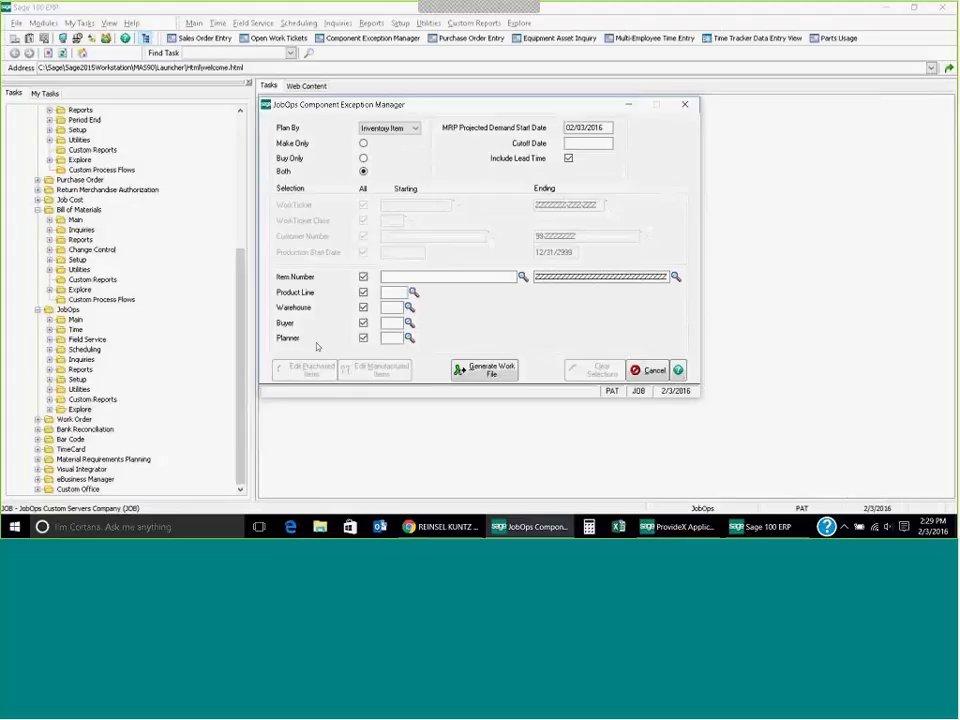
double_click(607, 127)
key("BackSpace")
Step: Switch Plan By to WorkTicket to view its selection options, then return it to Inventory Item
left_click(412, 128)
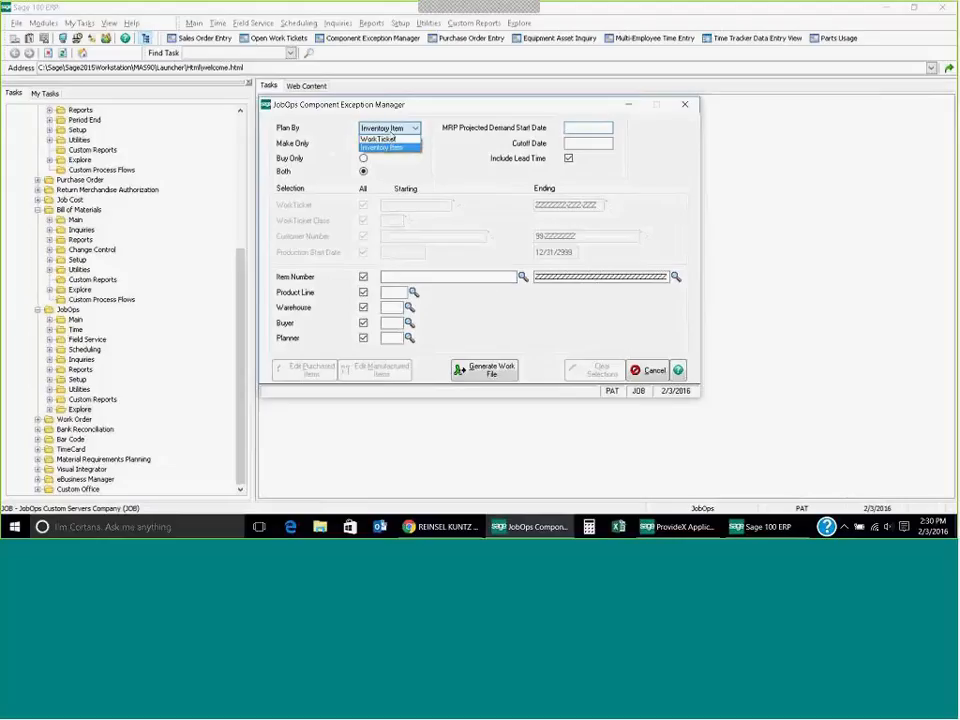
left_click(392, 139)
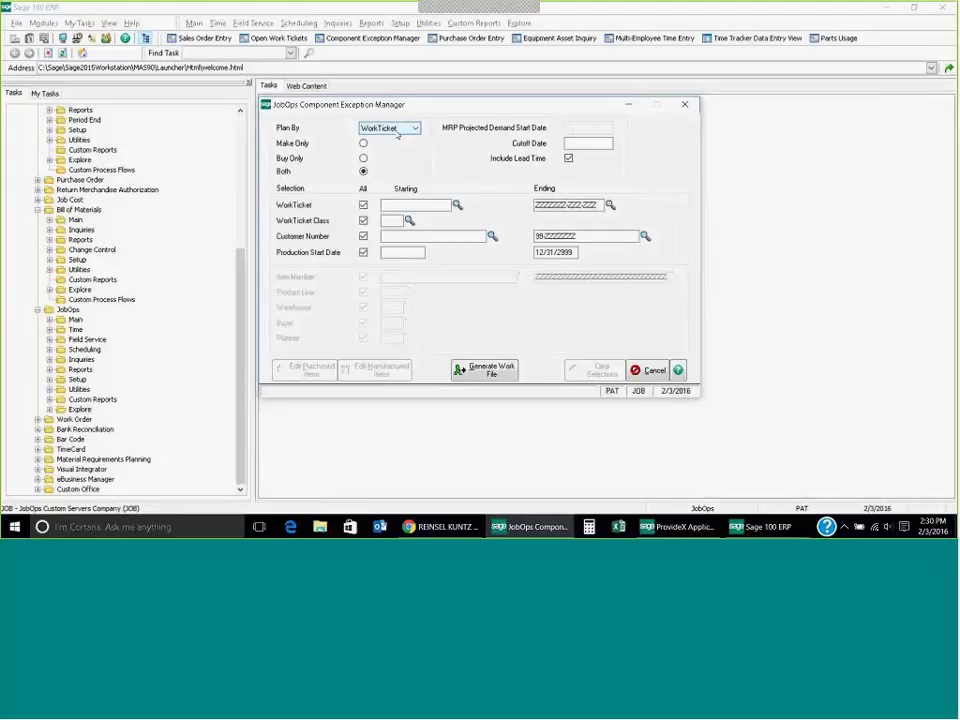
left_click(397, 130)
left_click(390, 147)
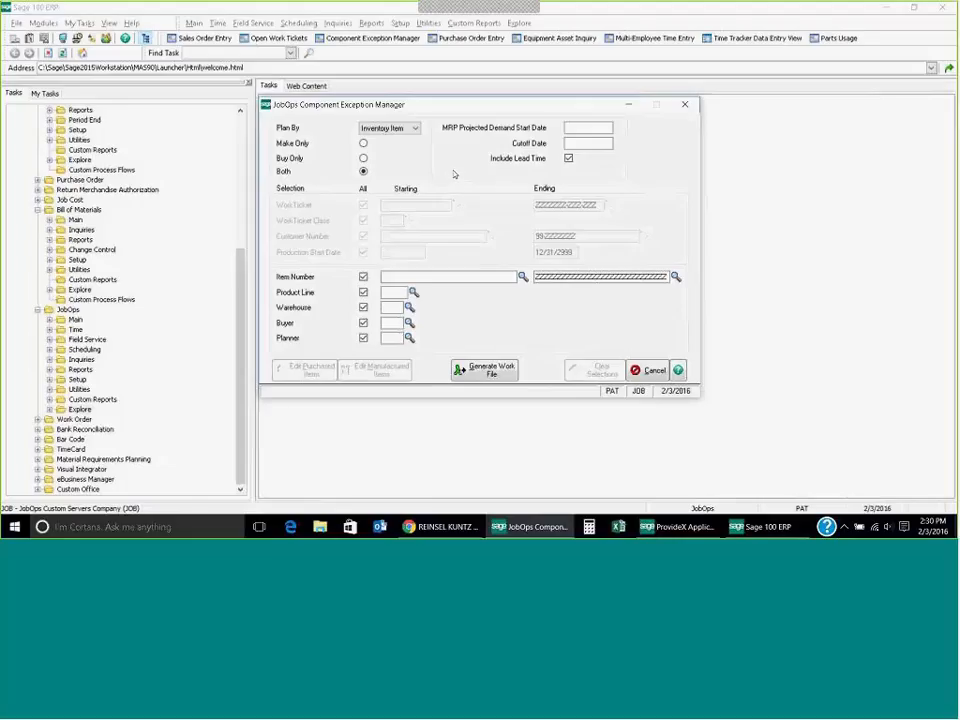
Step: Generate the component exception work file for all inventory items, continuing without a cutoff date
left_click(486, 369)
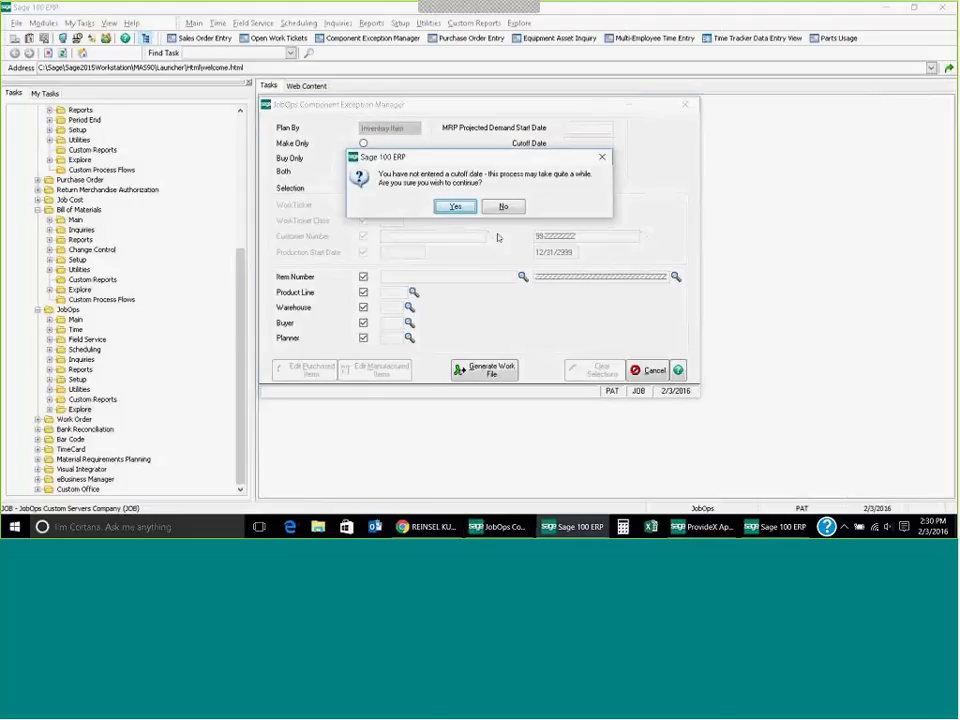
left_click(457, 206)
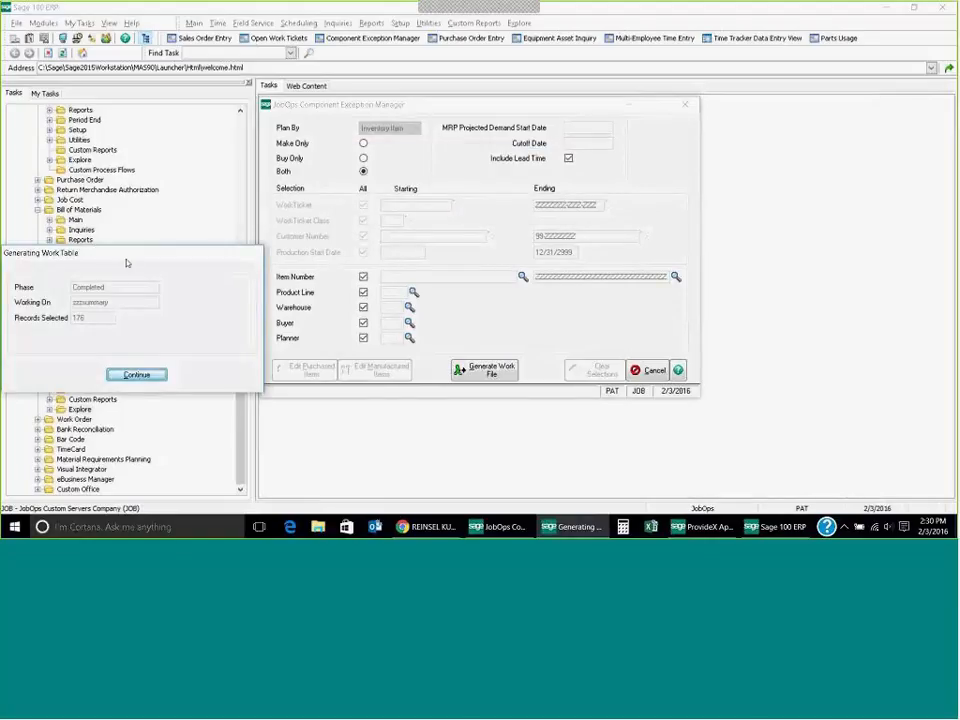
left_click_drag(126, 263, 368, 254)
left_click(382, 368)
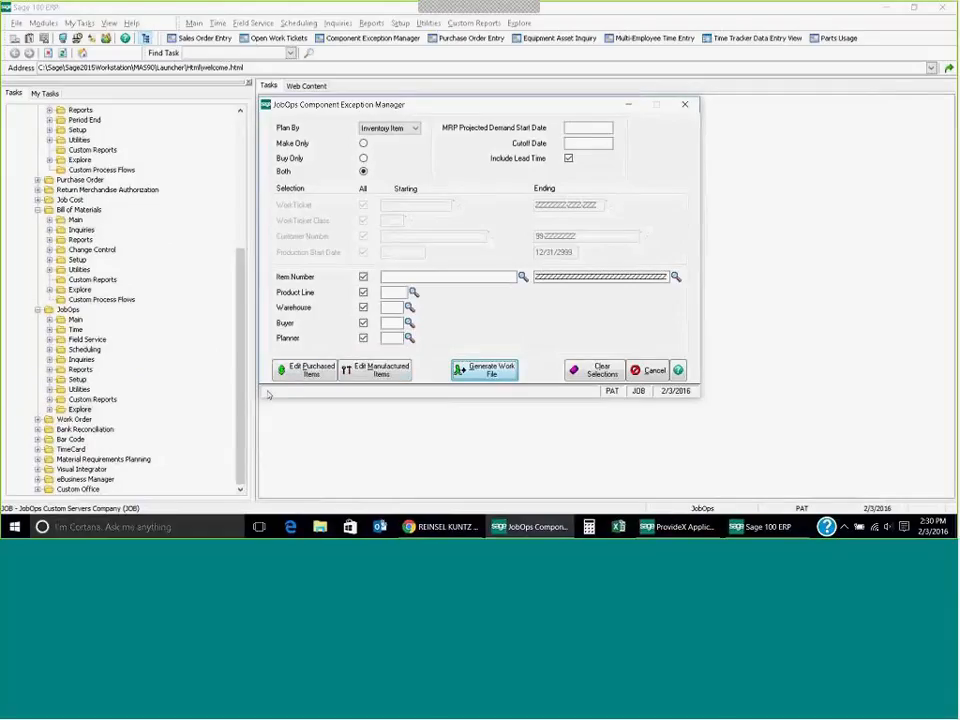
Step: Open the purchased items exception summary, list all items to buy and maximize the window
left_click(305, 370)
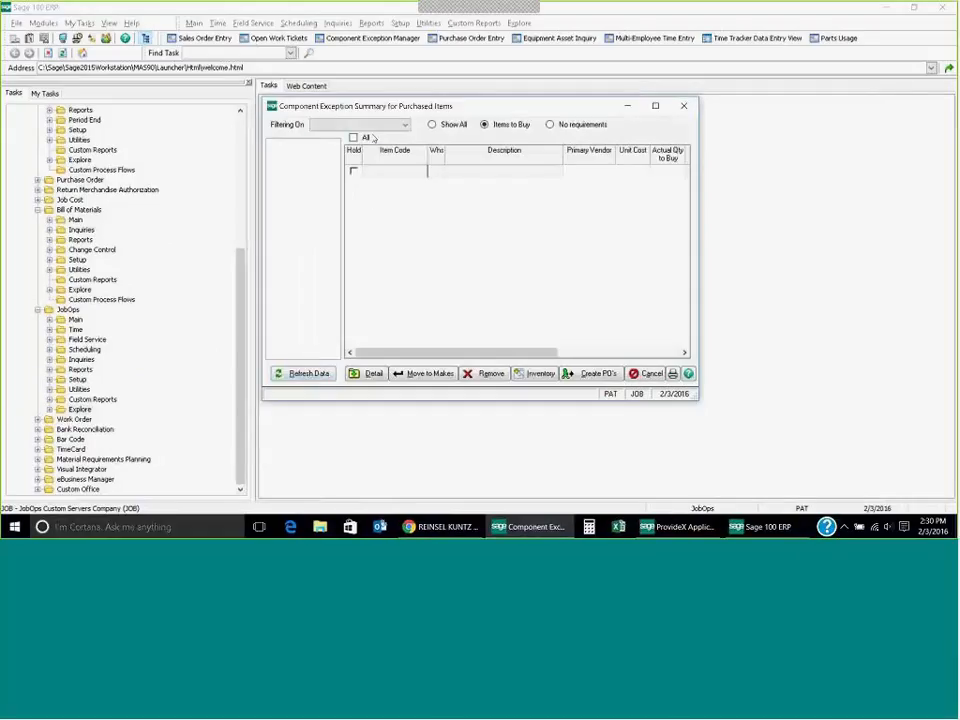
left_click(360, 124)
left_click(330, 133)
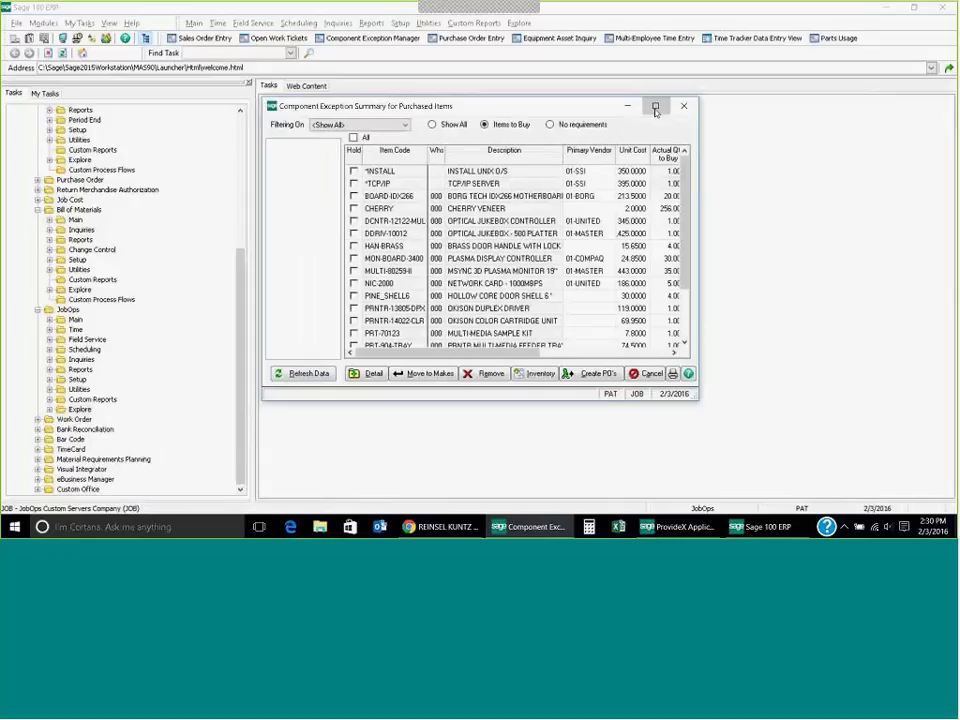
left_click(655, 107)
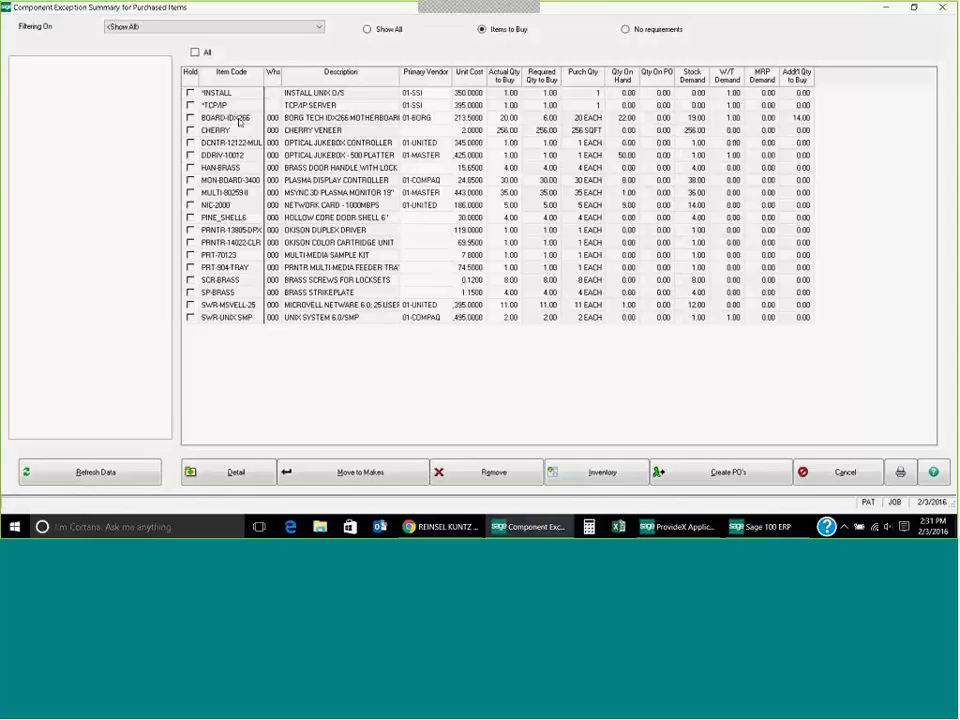
Step: Examine the exception detail, inventory drilldown by work ticket and Actual Qty to Buy of the BOARD-IDX266 motherboard
left_click(234, 122)
left_click(250, 473)
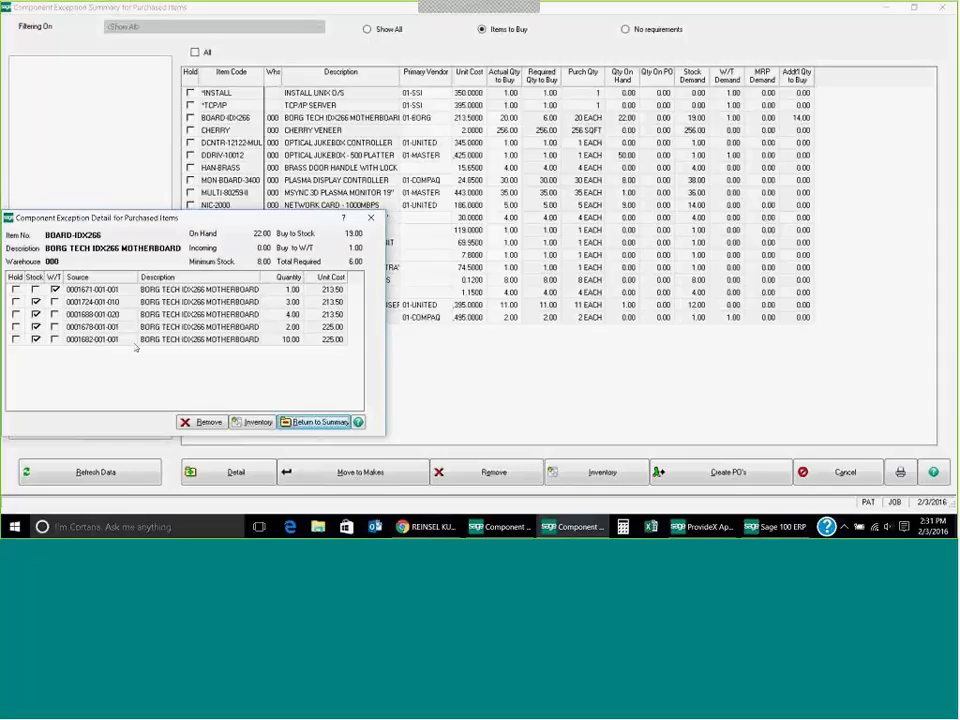
left_click(253, 421)
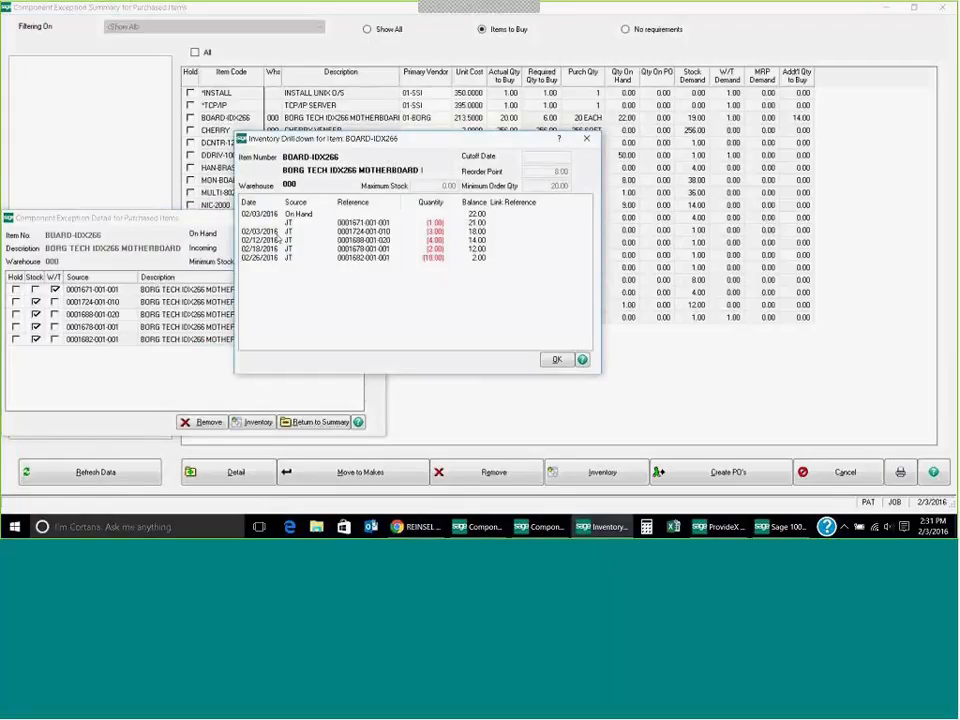
left_click(277, 231)
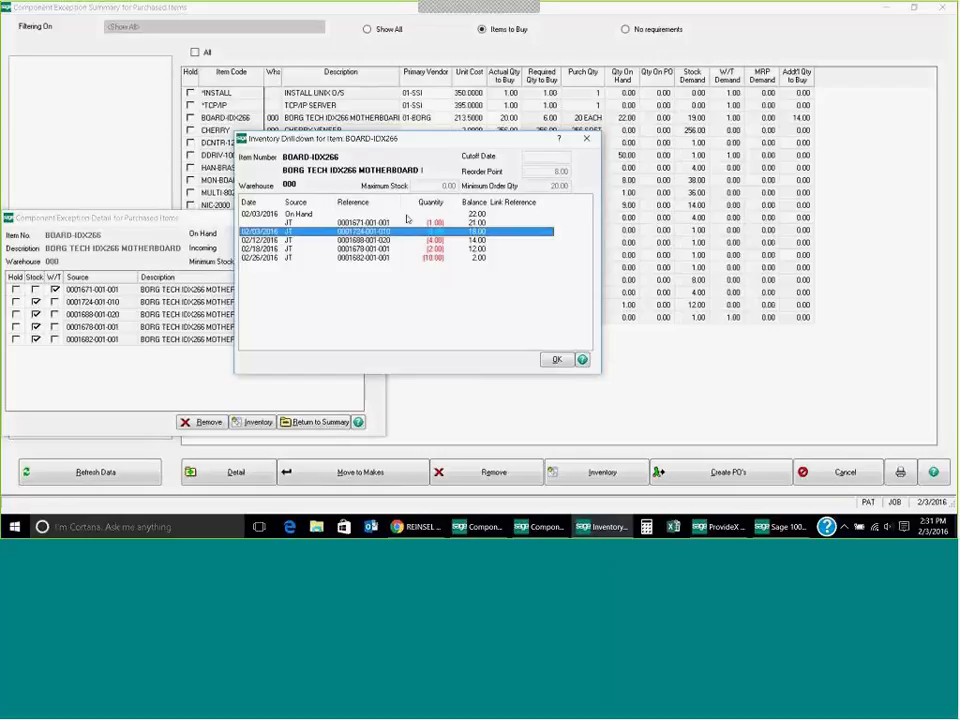
left_click(361, 241)
left_click(366, 250)
left_click(370, 258)
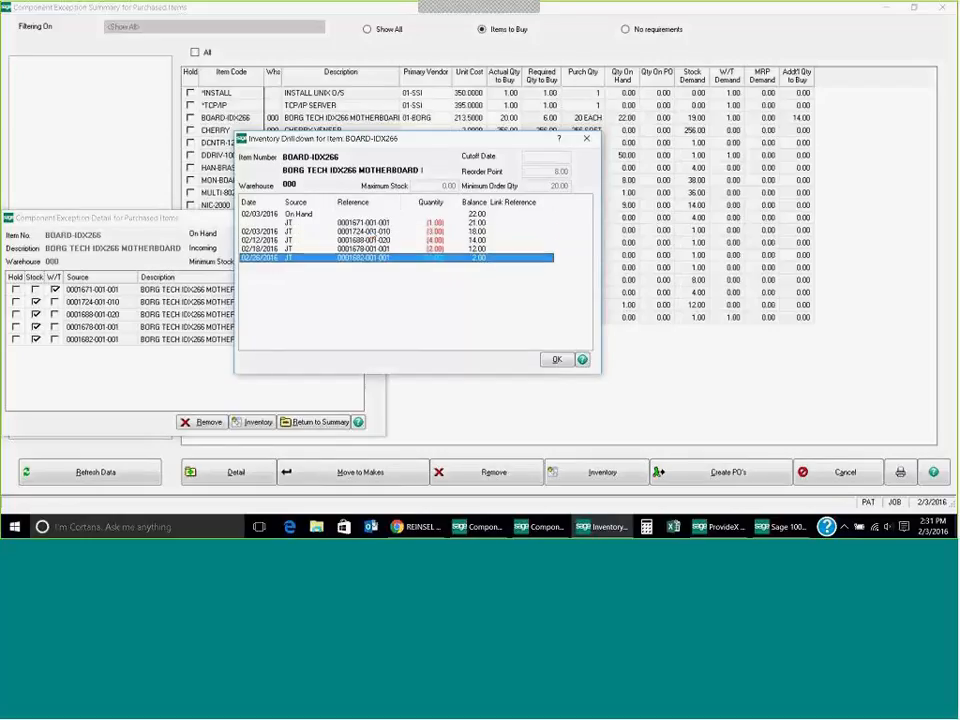
left_click(375, 232)
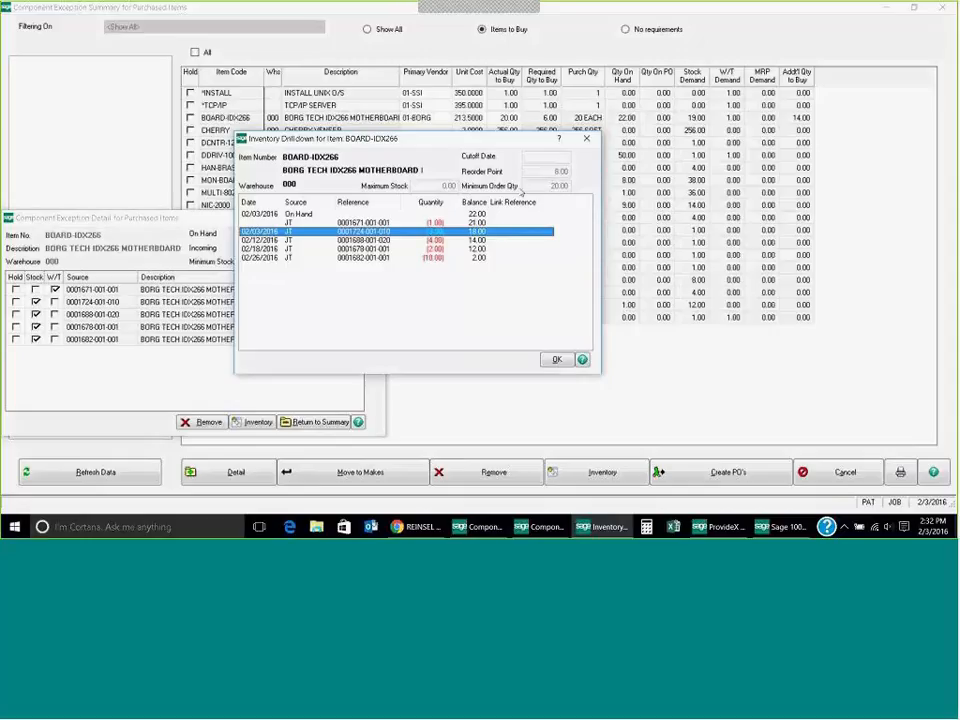
left_click(555, 359)
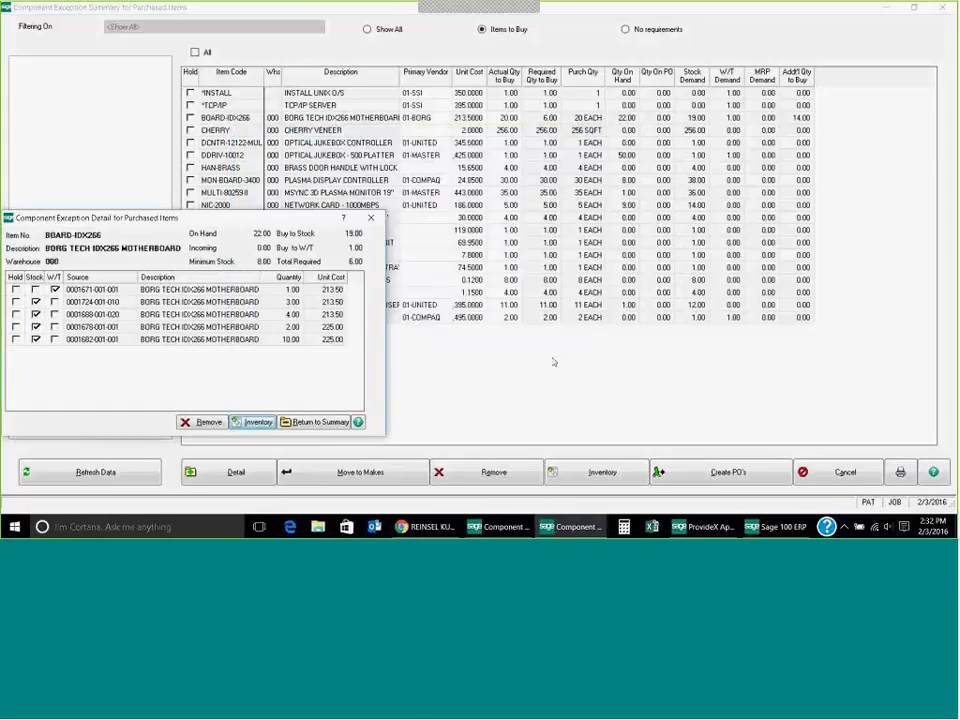
left_click(316, 422)
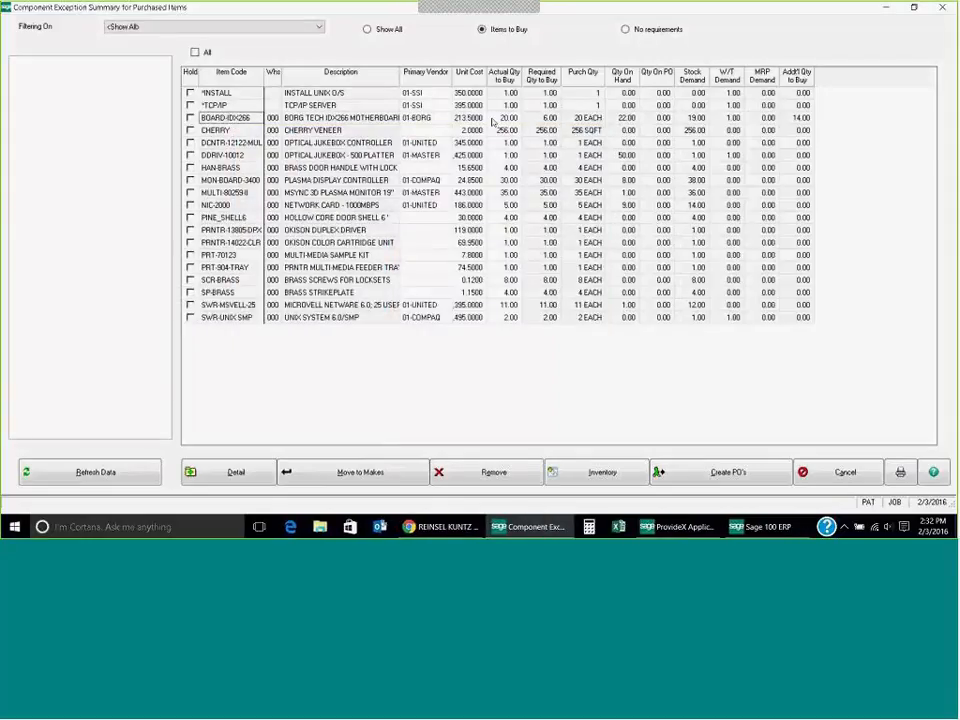
left_click(493, 118)
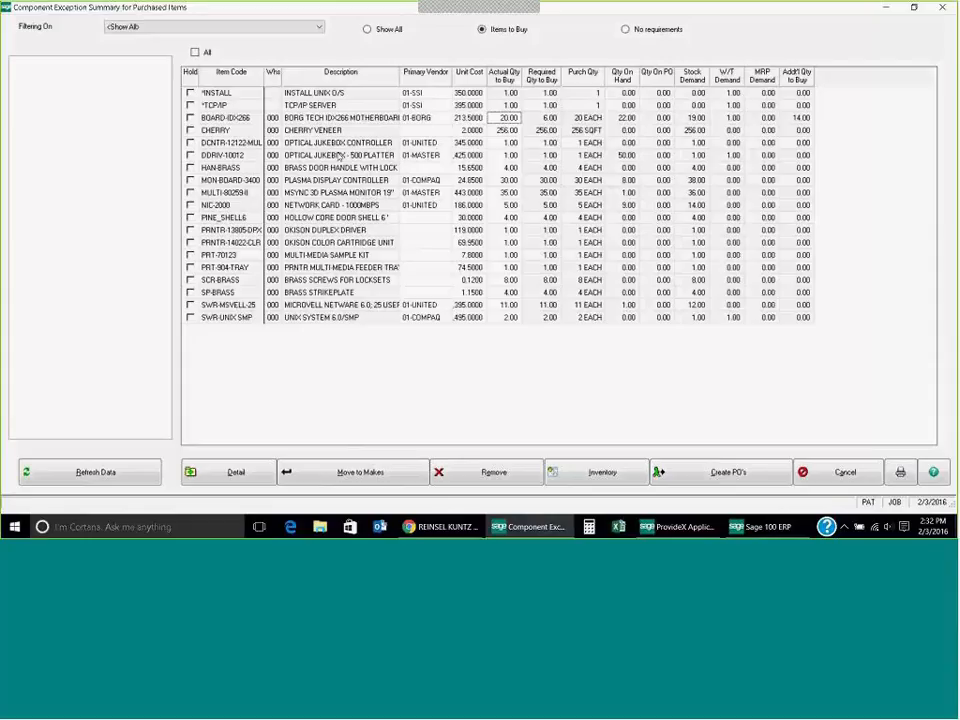
Step: Filter the purchased items by Vendor to view the 01-COMPAQ and 01-MASTER groups, then restore the <Show All> filter
left_click(242, 26)
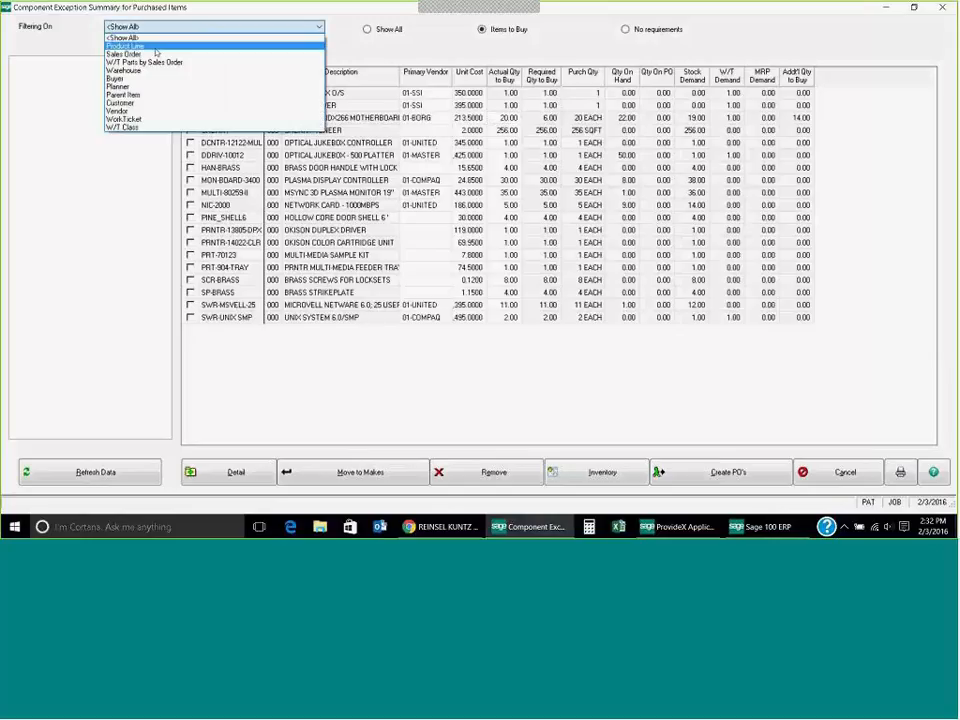
left_click(117, 111)
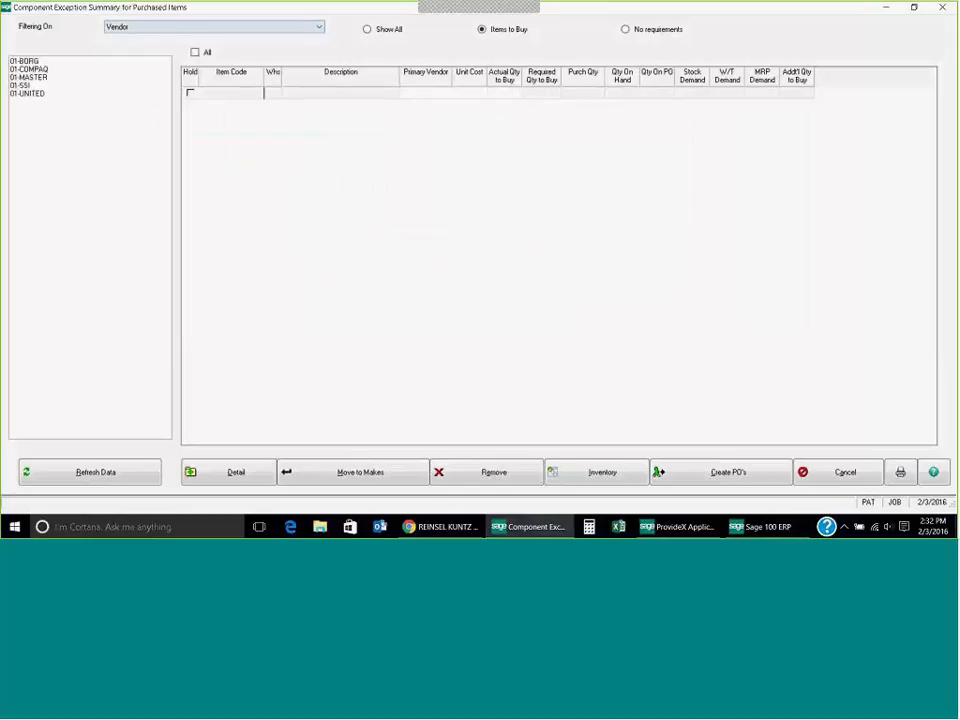
left_click(29, 70)
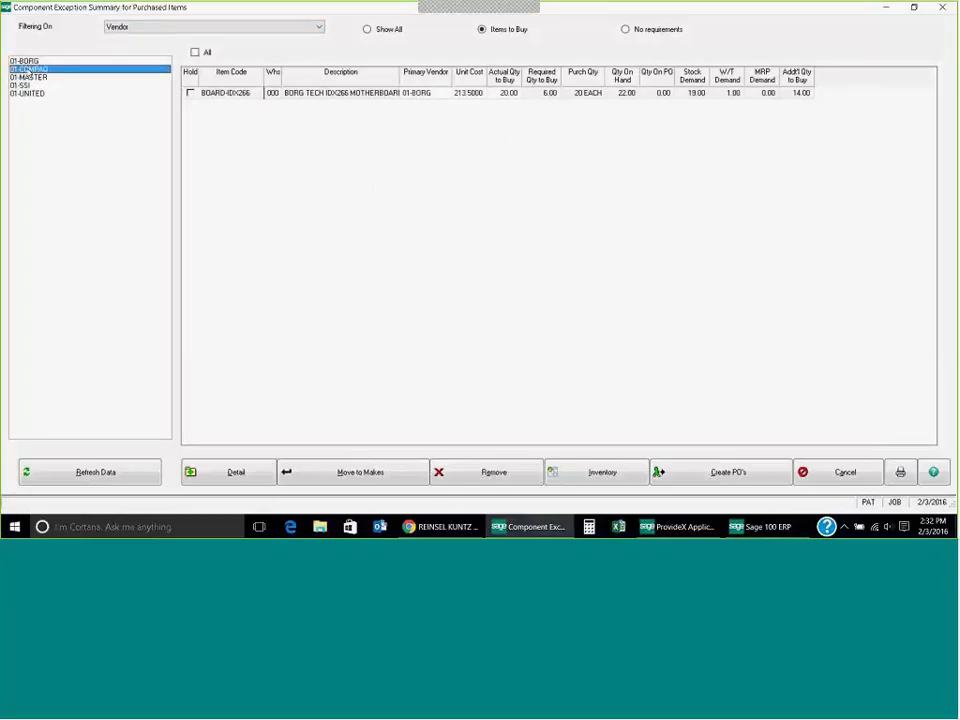
left_click(22, 78)
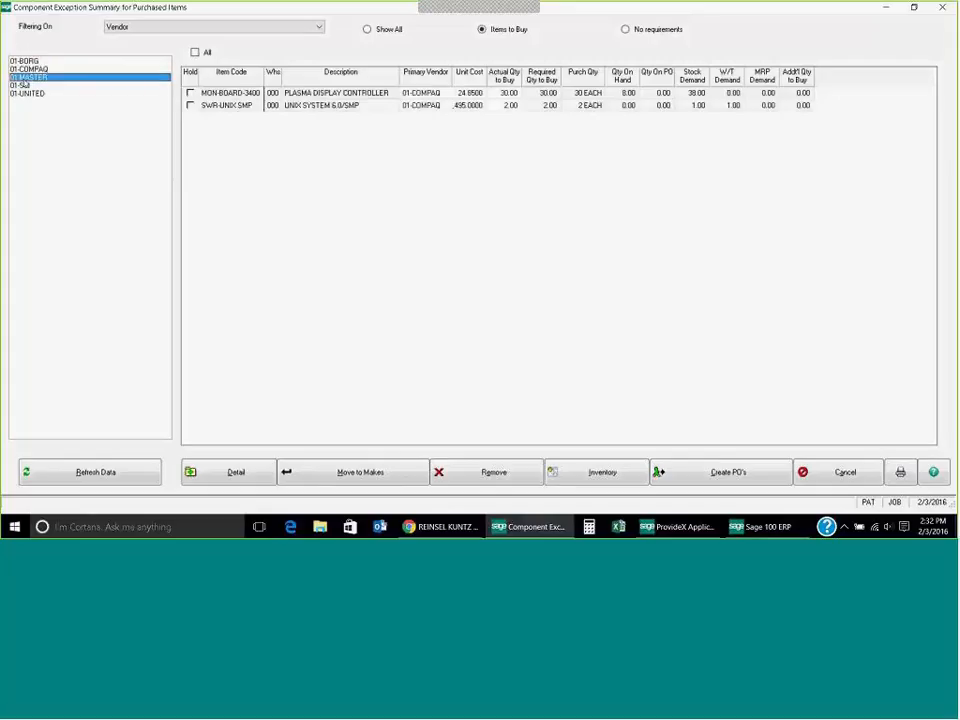
left_click(146, 31)
left_click(139, 39)
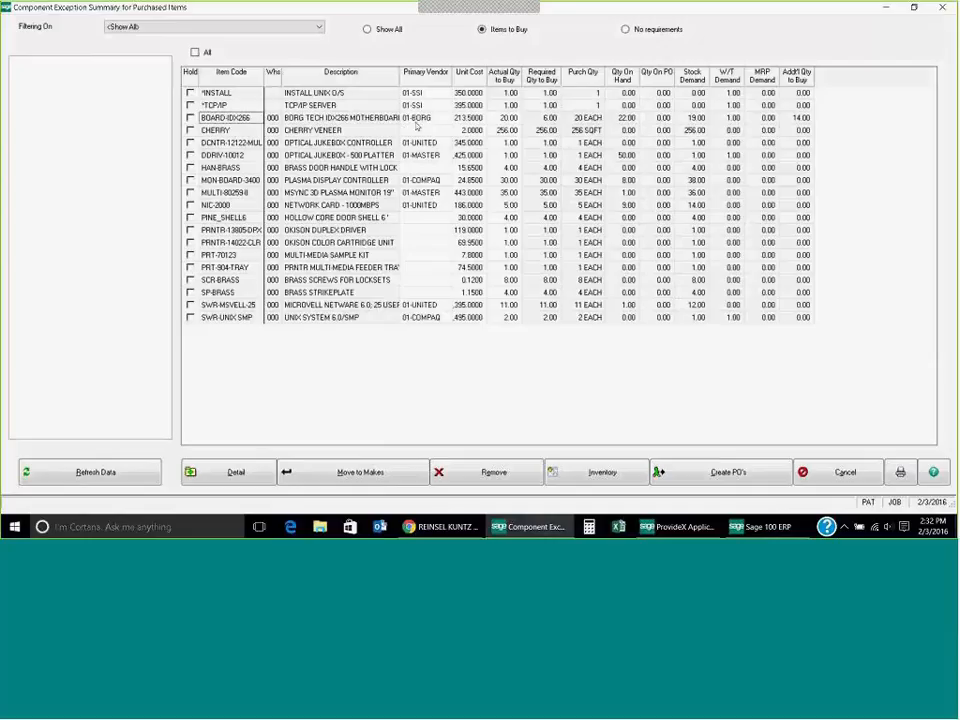
Step: Put every item except BOARD-IDX266 on hold, generate a new purchase order for it, and exit the Component Exception Manager
left_click(196, 52)
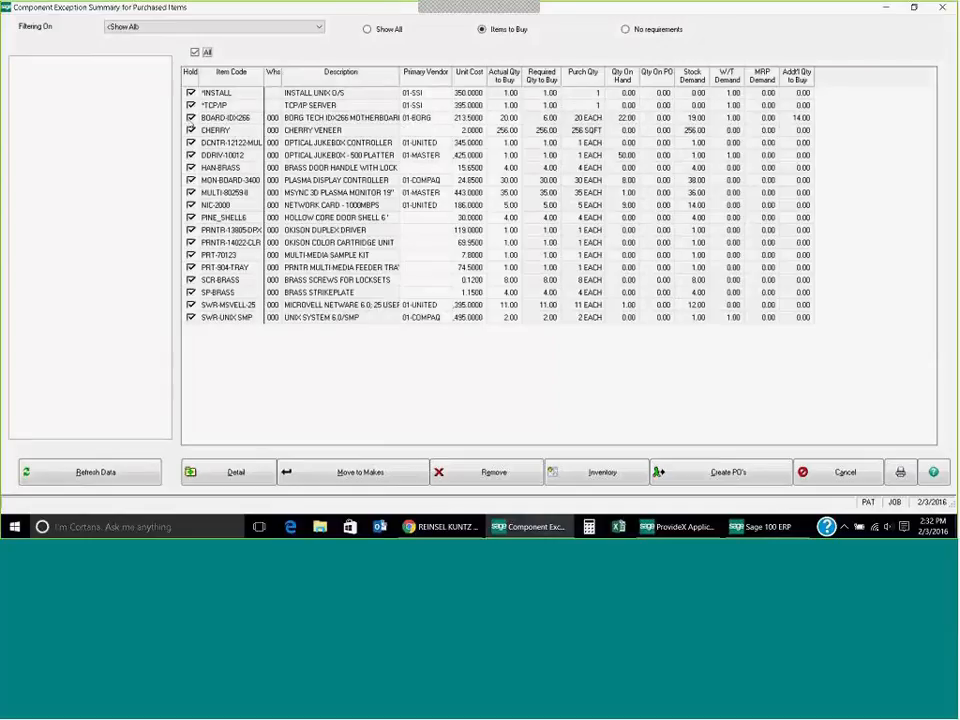
left_click(190, 117)
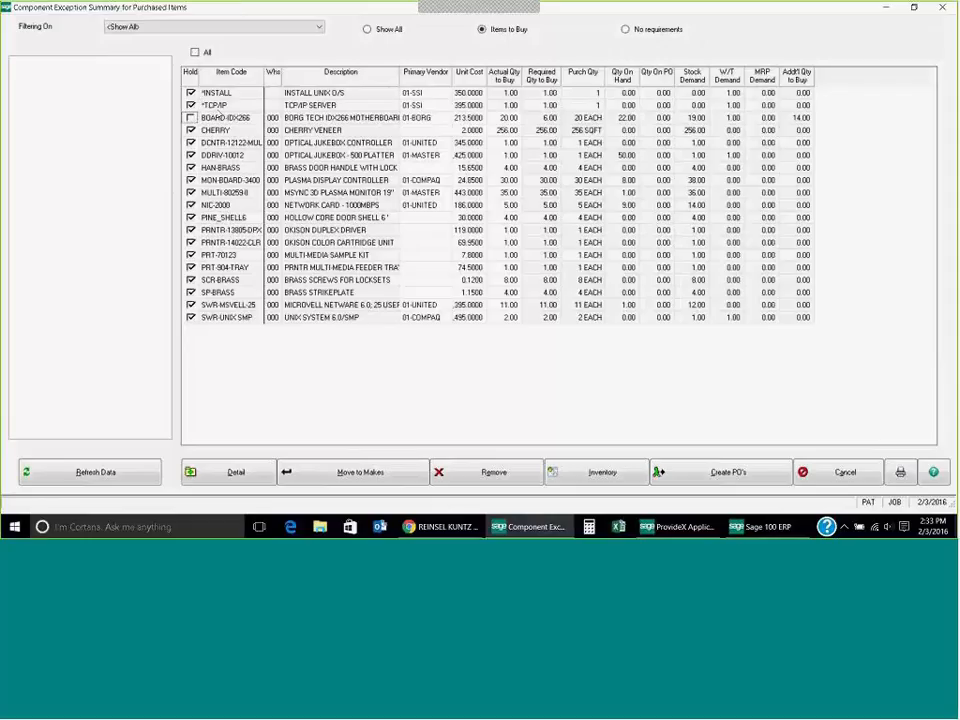
left_click(729, 472)
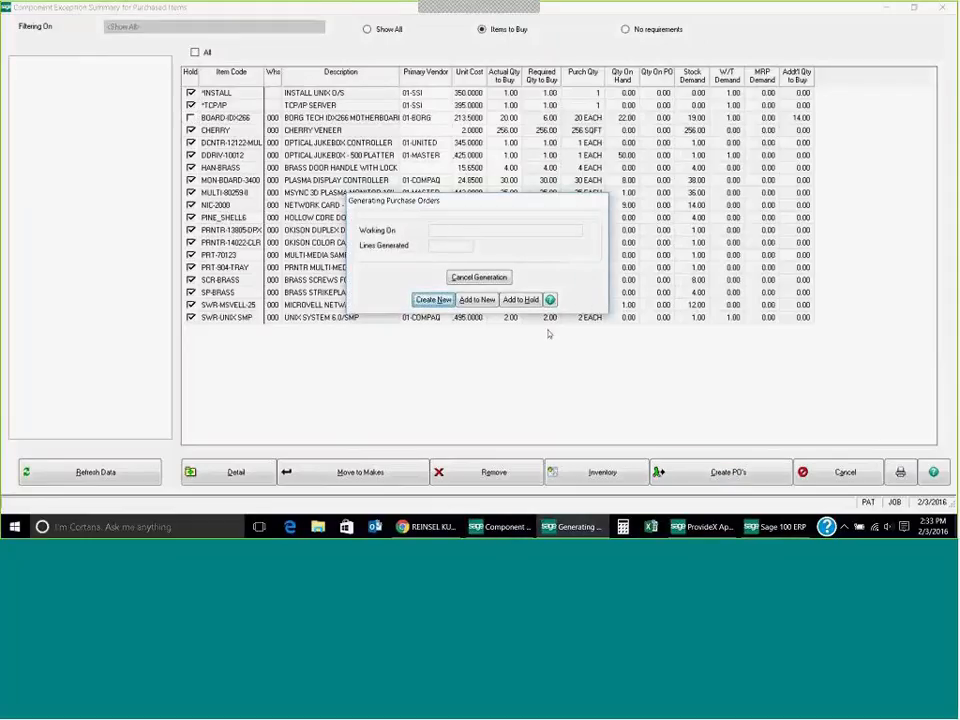
left_click(429, 301)
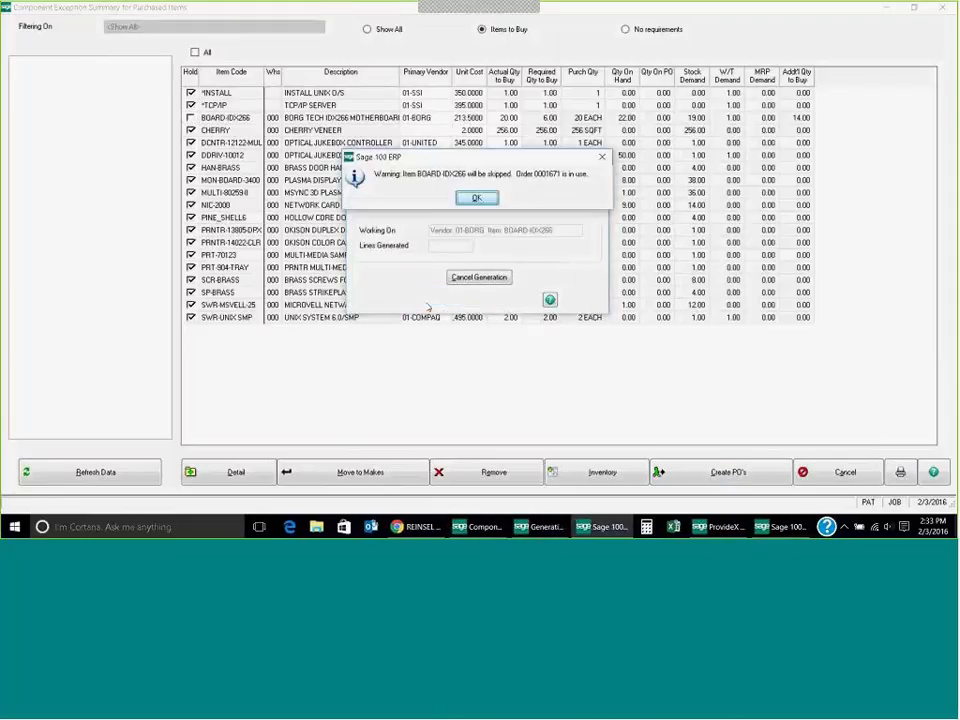
left_click(478, 199)
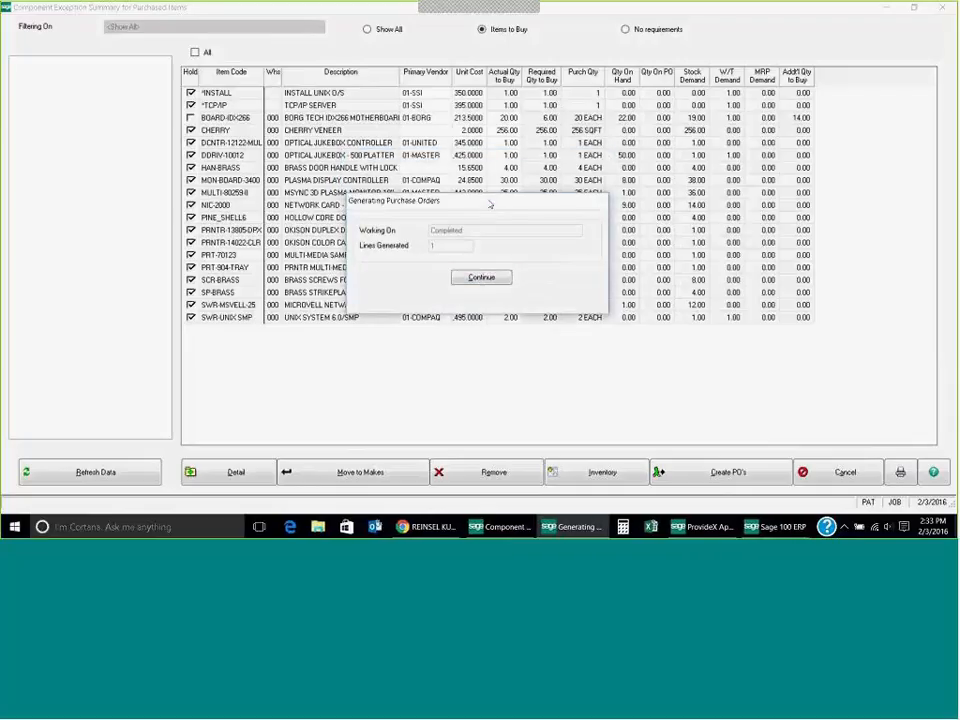
left_click(482, 278)
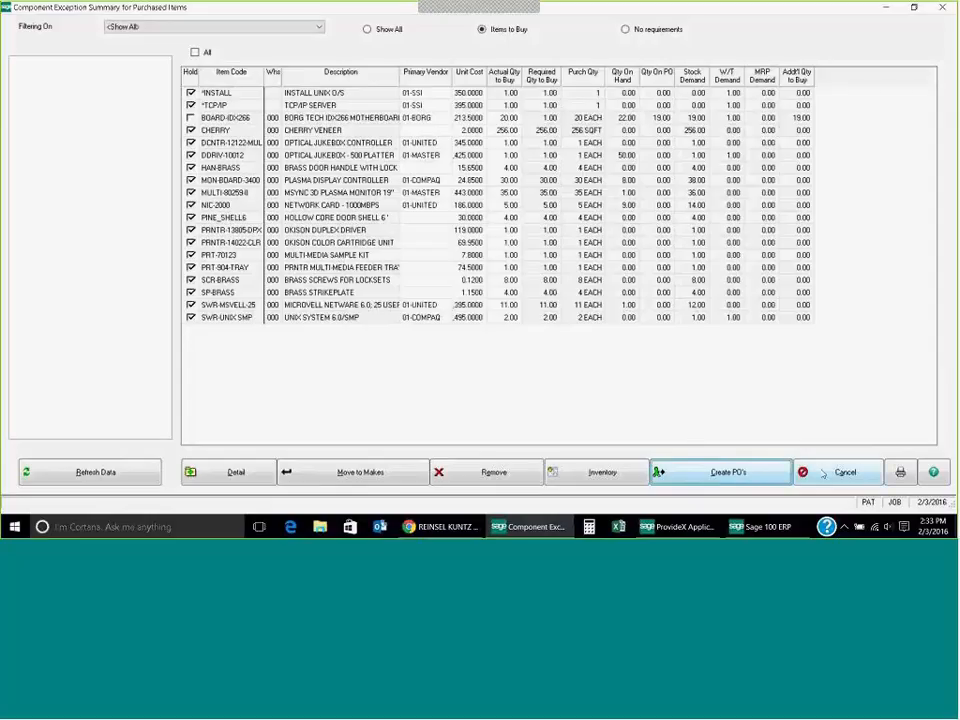
left_click(838, 472)
left_click(649, 368)
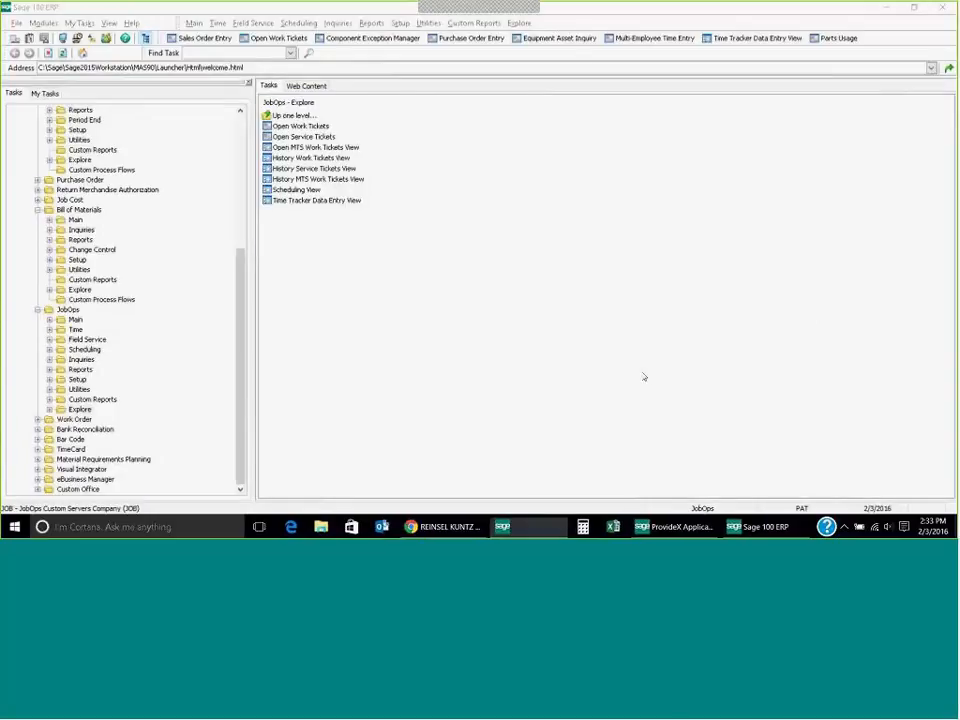
Step: Look up the BORG TECHNOLOGIES purchase order dated 2/3/2016, review its BOARD-IDX266 line and header, and close it without saving
left_click(466, 38)
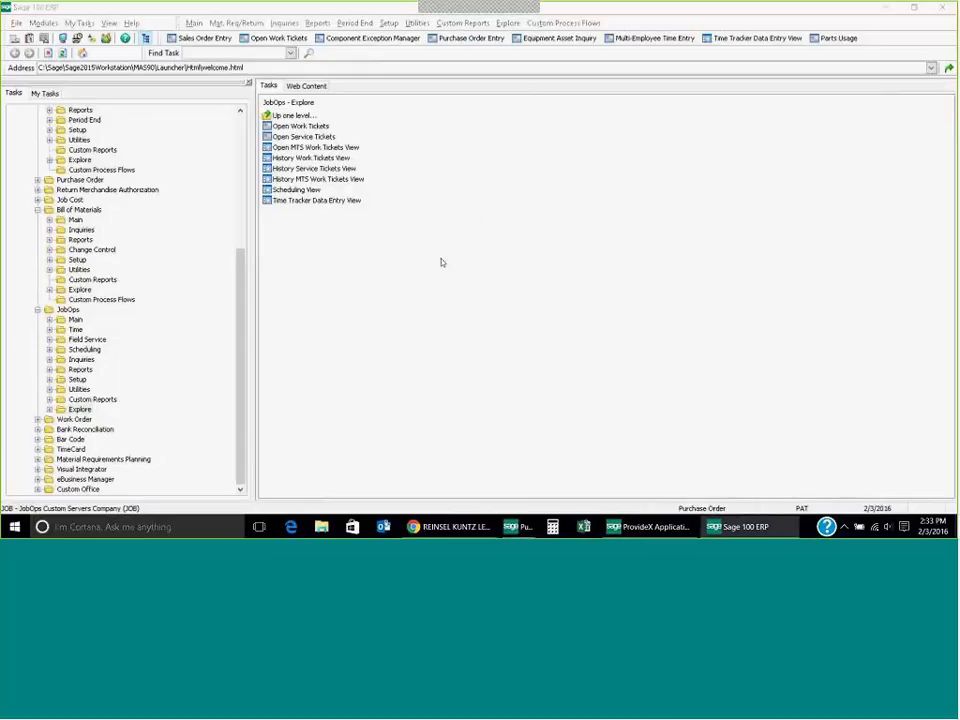
left_click(290, 136)
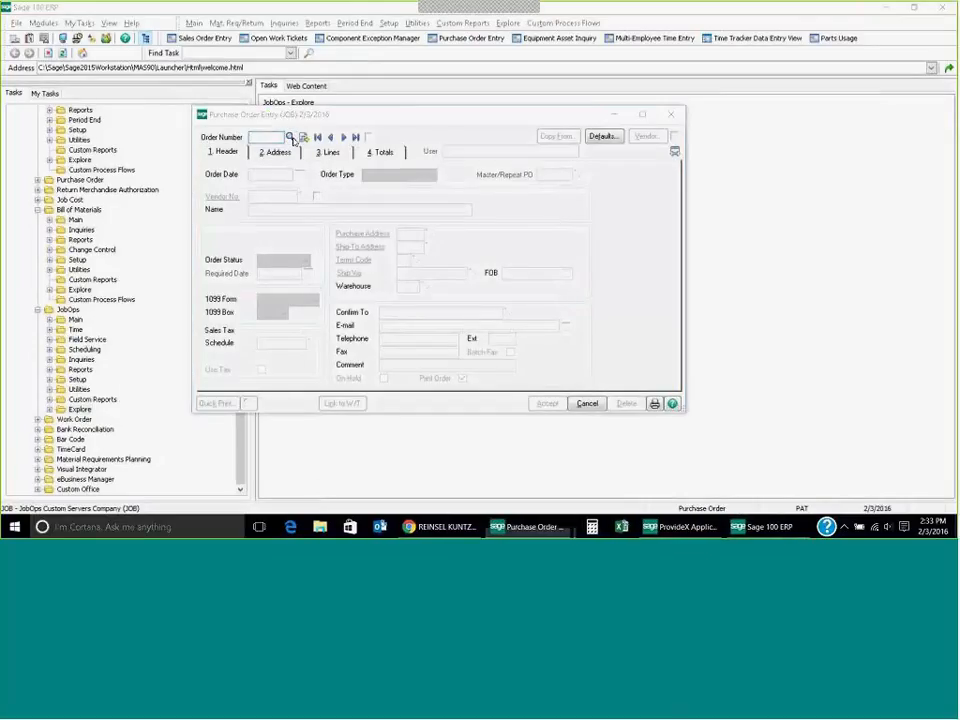
left_click(400, 250)
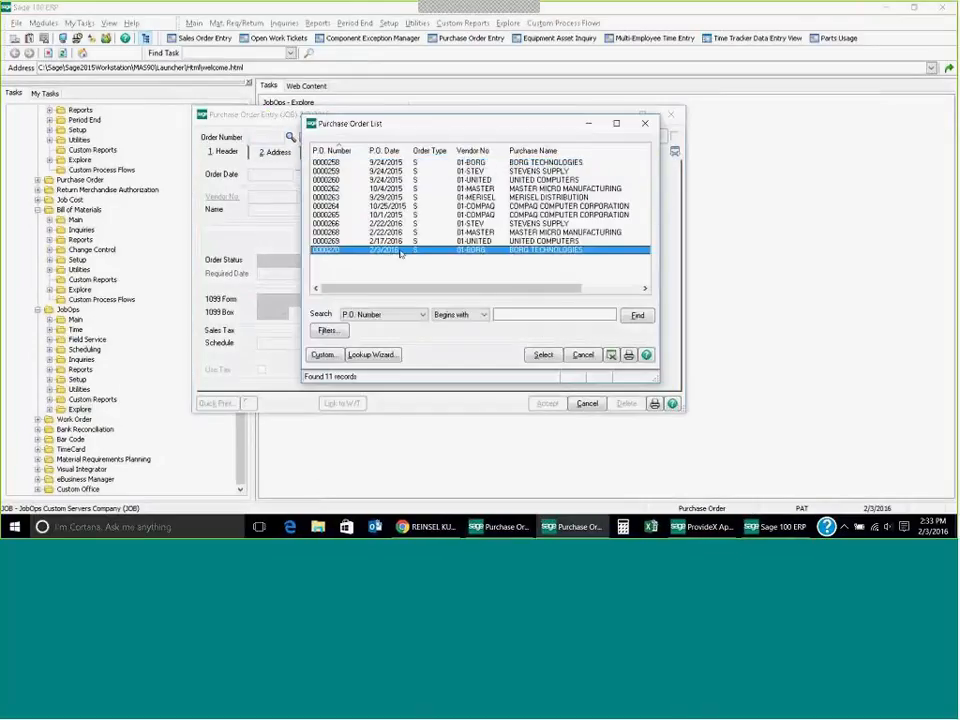
left_click(543, 355)
left_click(333, 154)
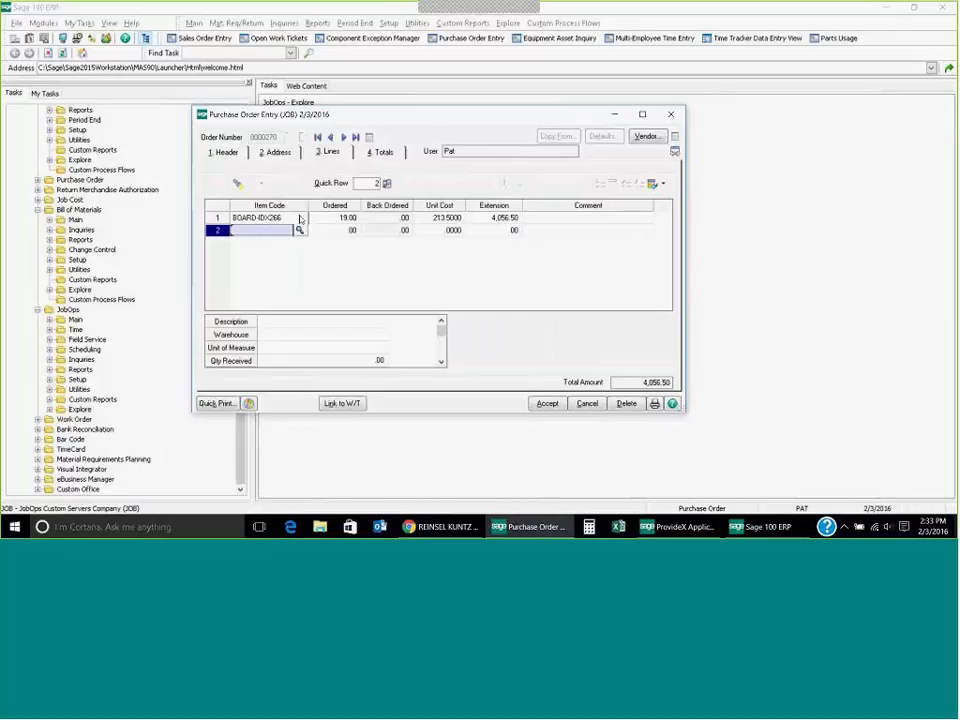
left_click(299, 218)
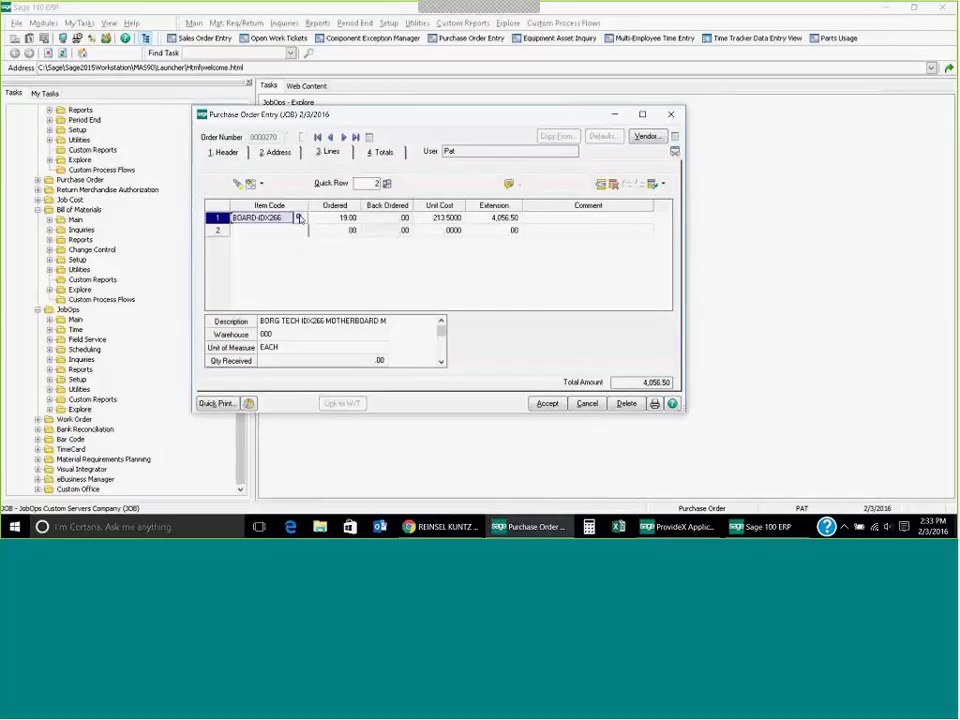
left_click(228, 153)
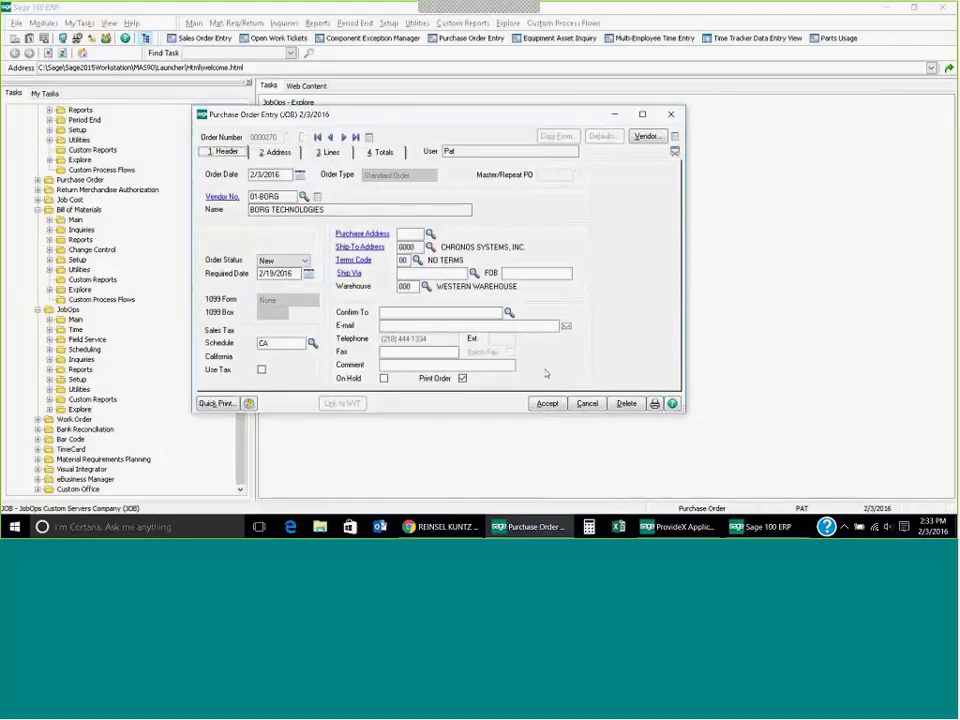
left_click(587, 404)
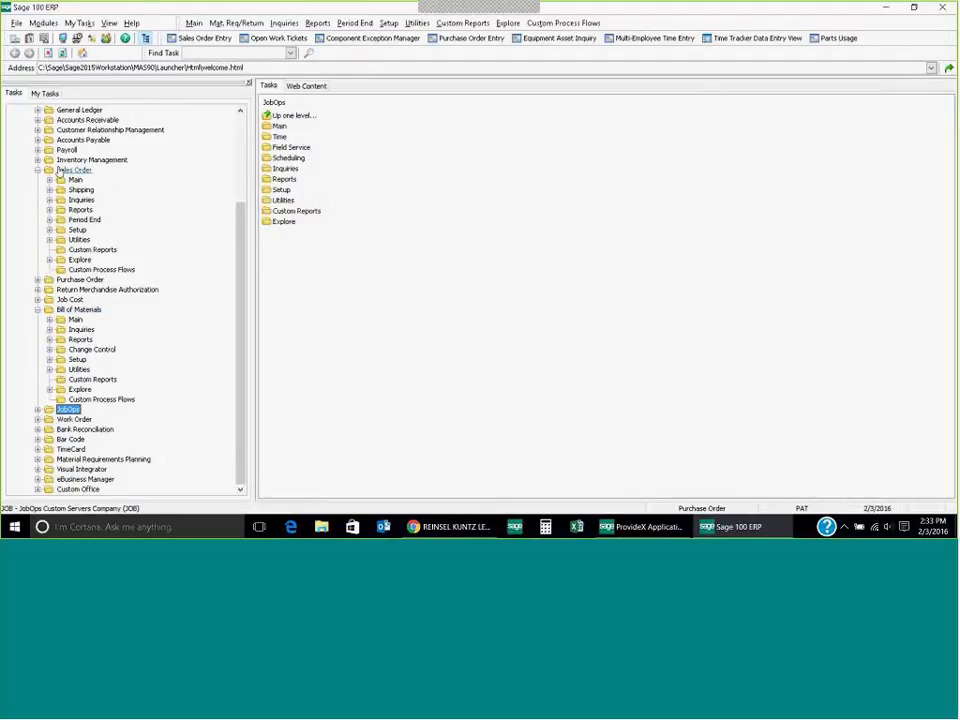
Step: Display BOARD-IDX266 in Inventory Management's Item Maintenance and review the Procurement options, keeping Buy to Stock
double_click(92, 160)
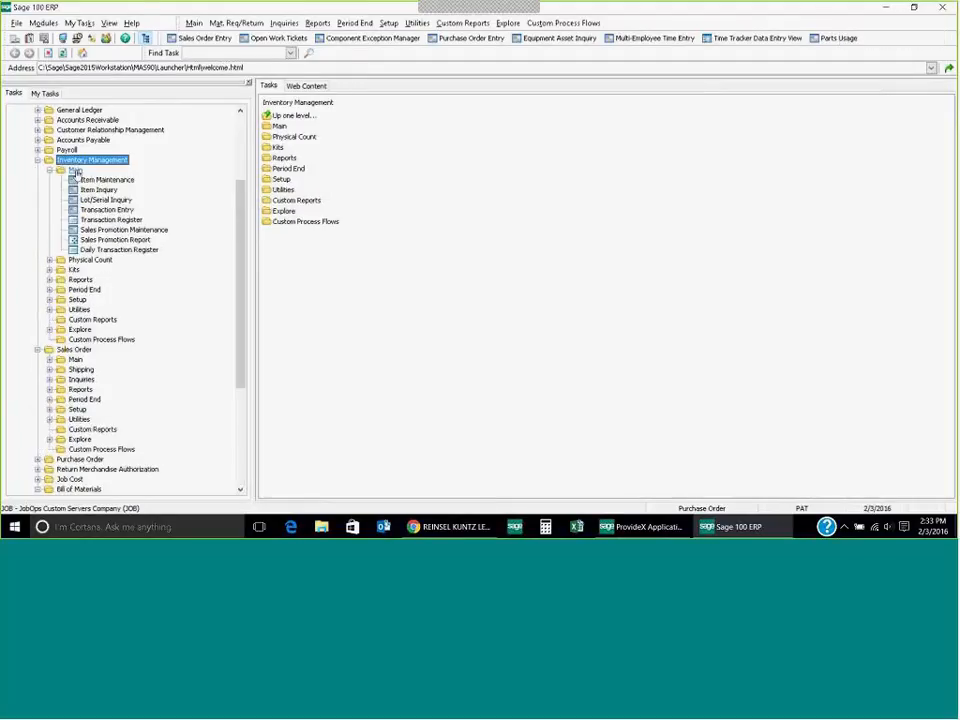
left_click(106, 181)
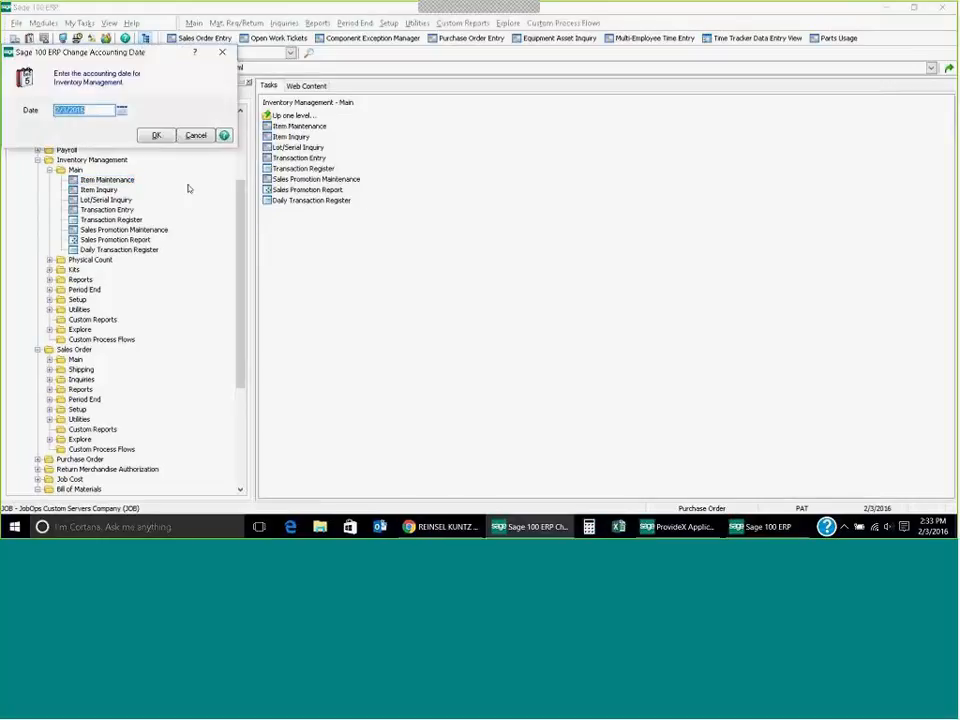
left_click(168, 138)
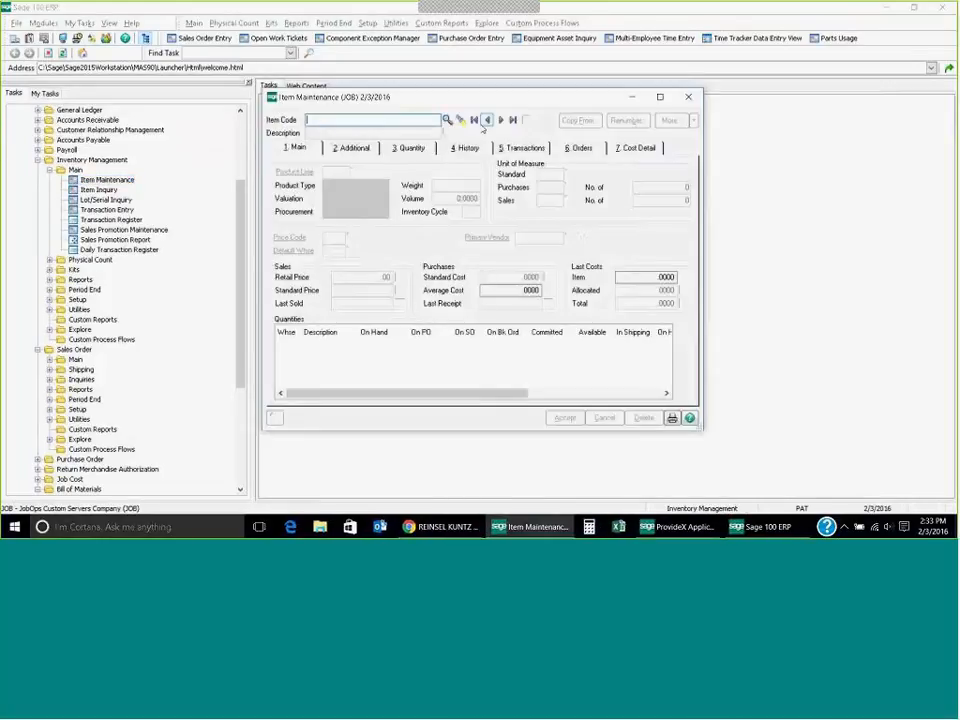
left_click(475, 121)
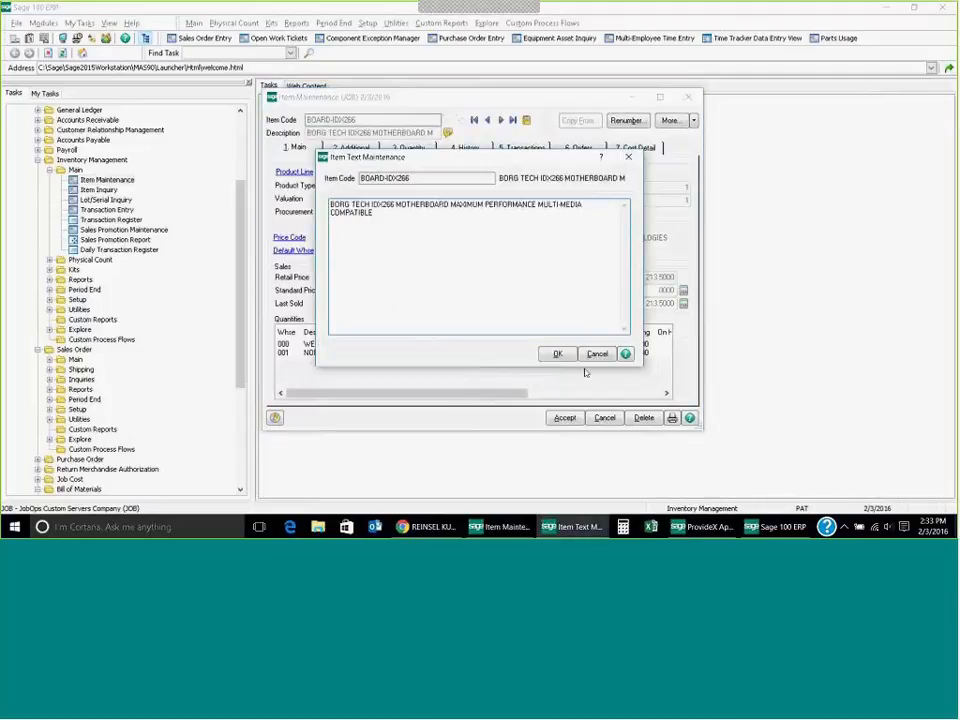
left_click(559, 354)
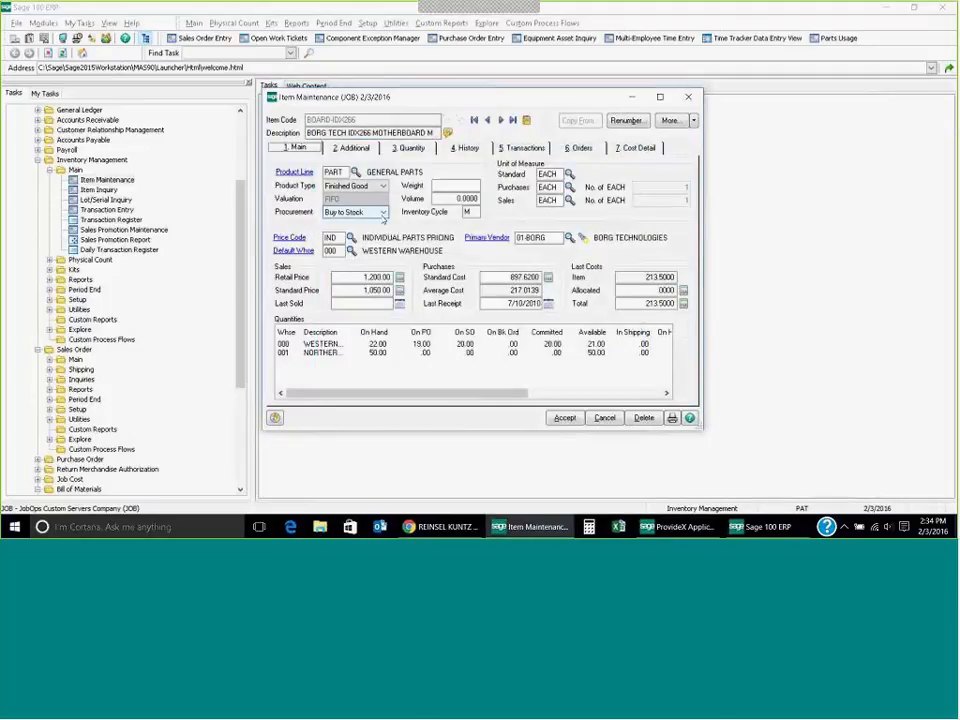
left_click(381, 213)
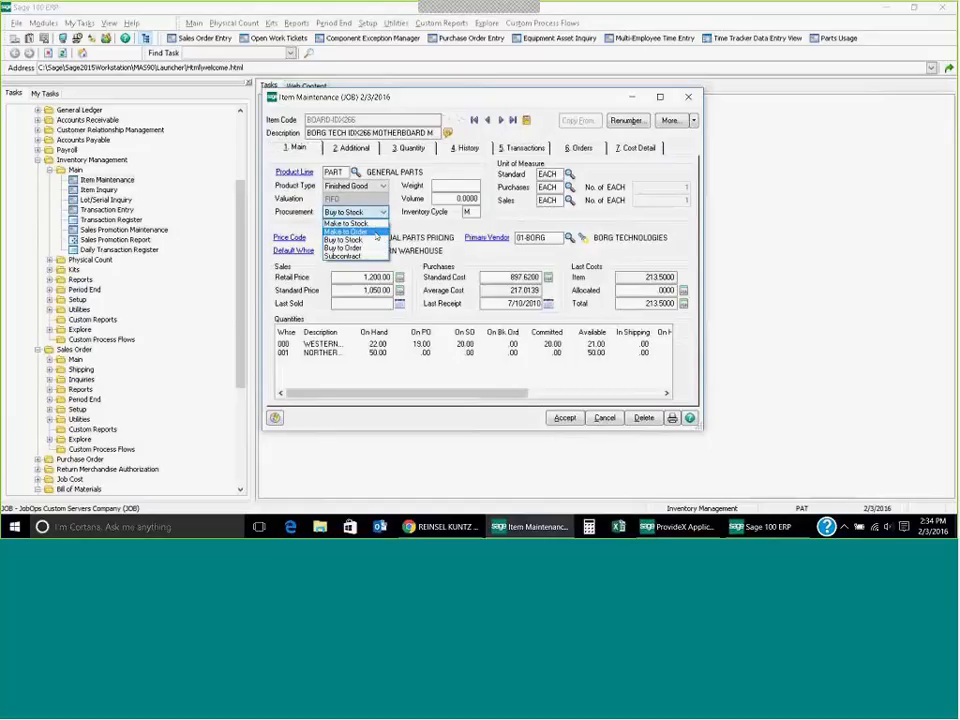
left_click(376, 240)
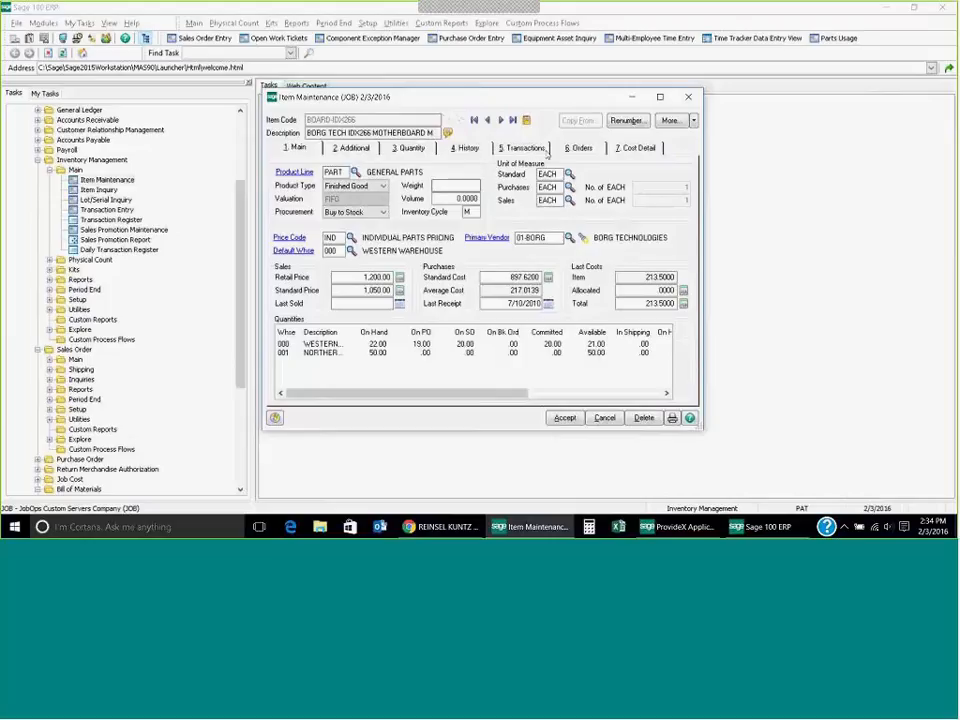
Step: Review the orders, cost detail and widened warehouse quantities of BOARD-IDX266, including the work ticket columns, and close the item
left_click(580, 148)
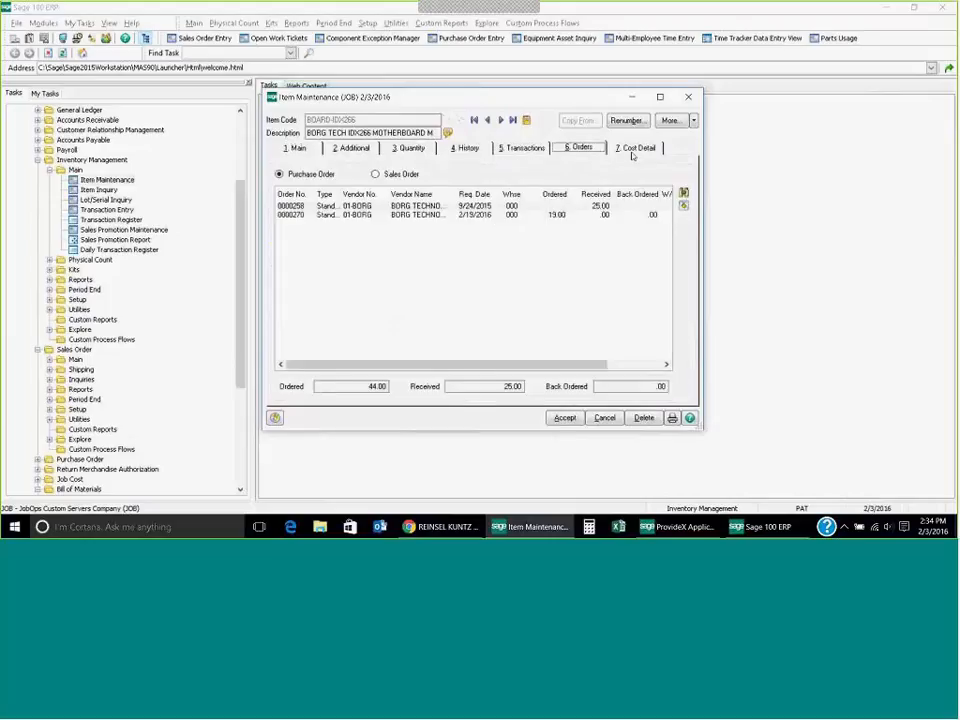
left_click(640, 149)
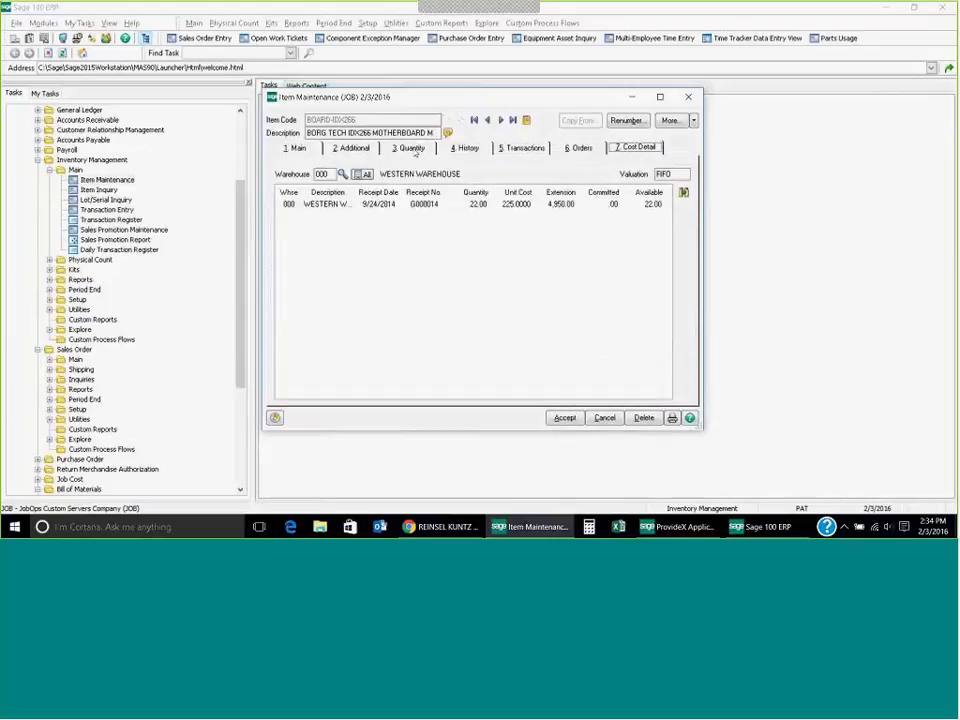
left_click(412, 148)
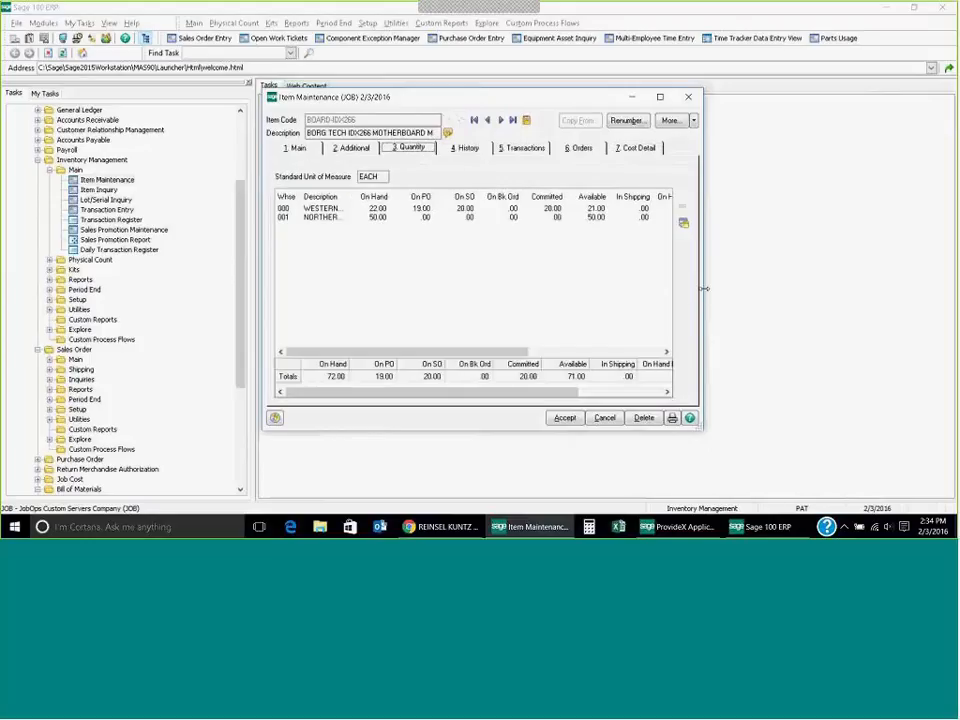
left_click_drag(704, 289, 868, 272)
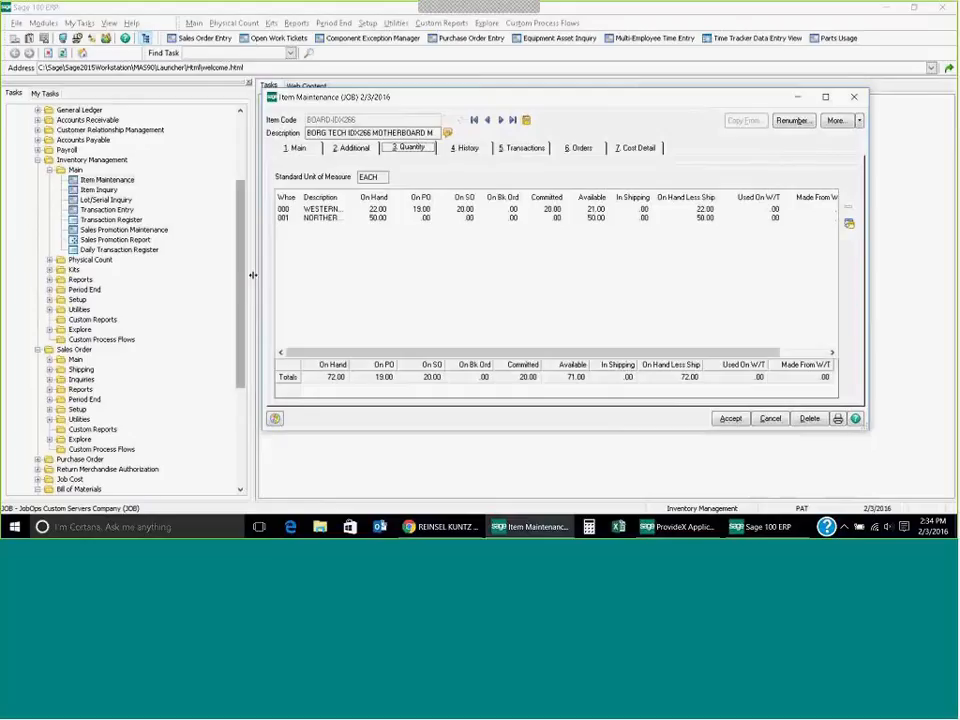
left_click_drag(258, 270, 124, 270)
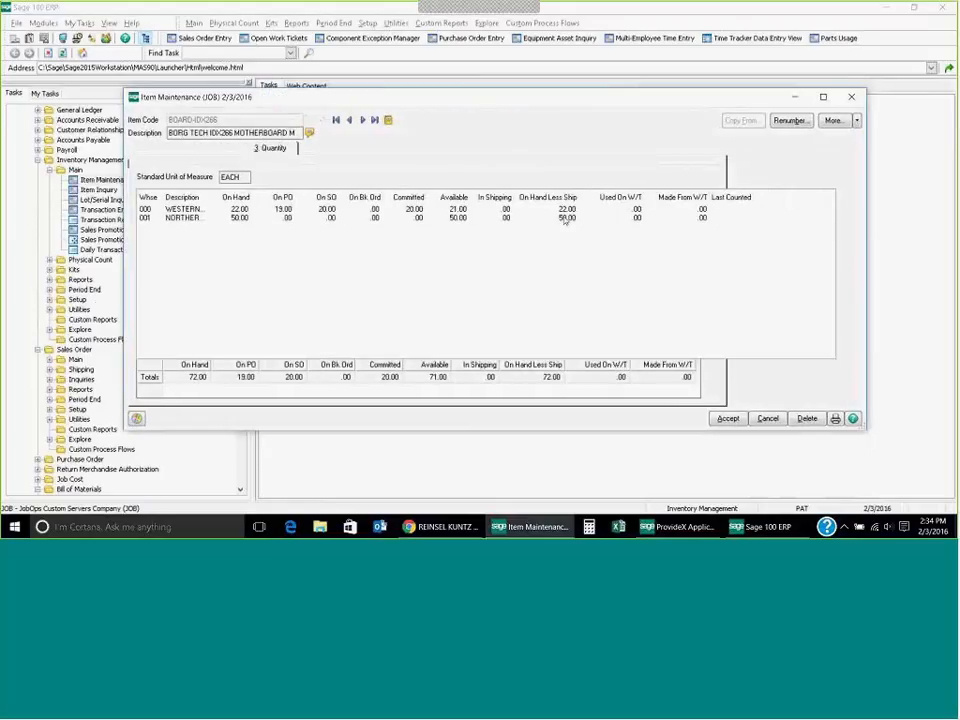
left_click(853, 97)
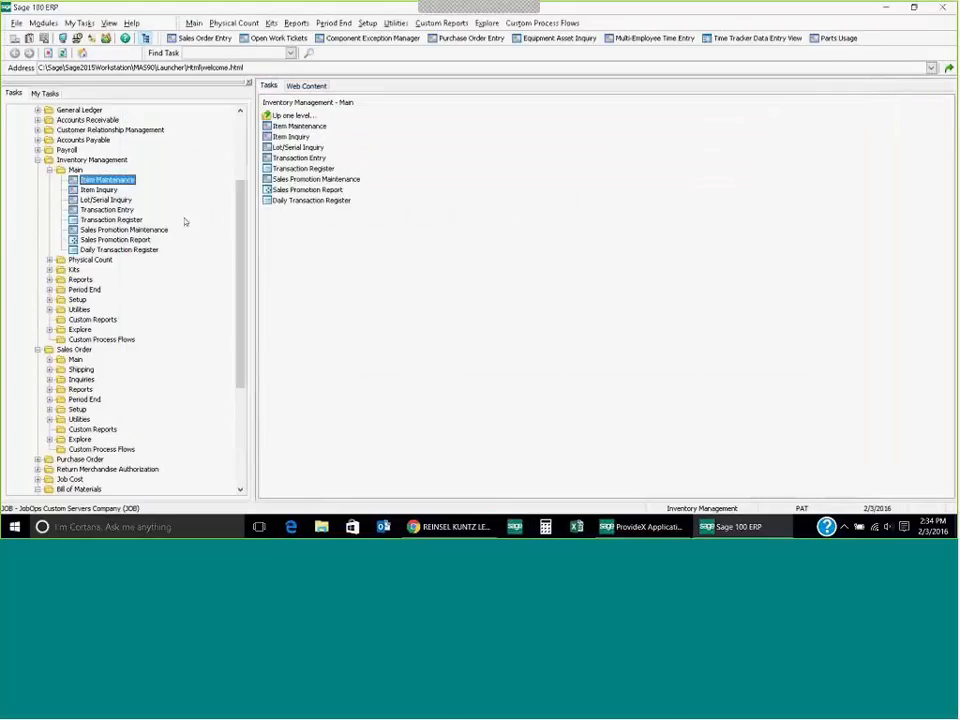
Step: Collapse the Inventory Management and Sales Order modules and open Purchase Order Entry from the Purchase Order module
left_click(47, 169)
left_click(37, 160)
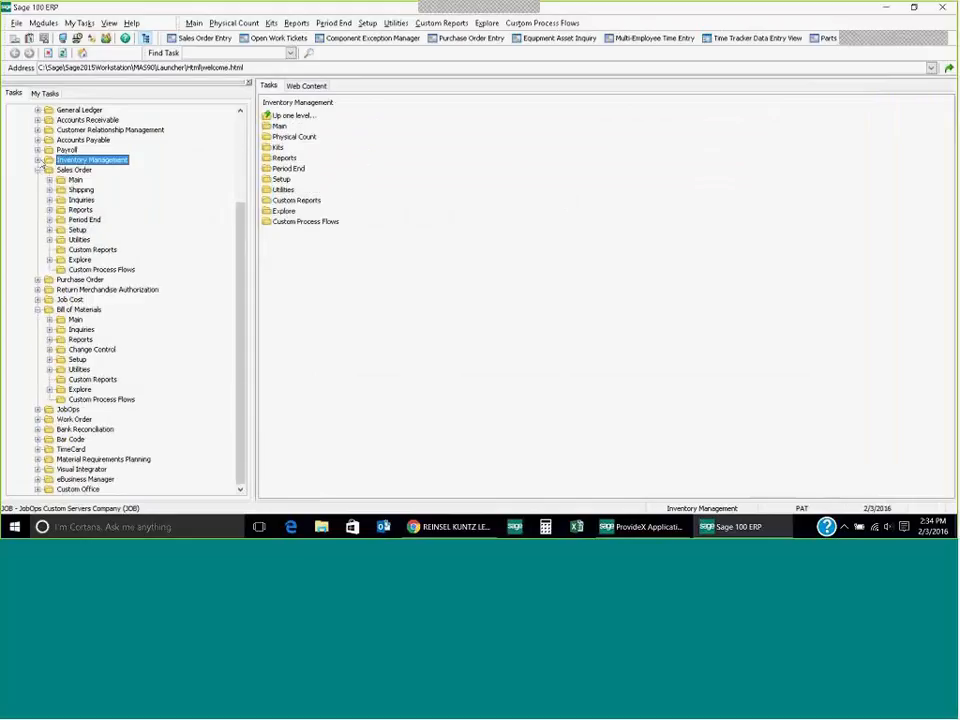
left_click(37, 171)
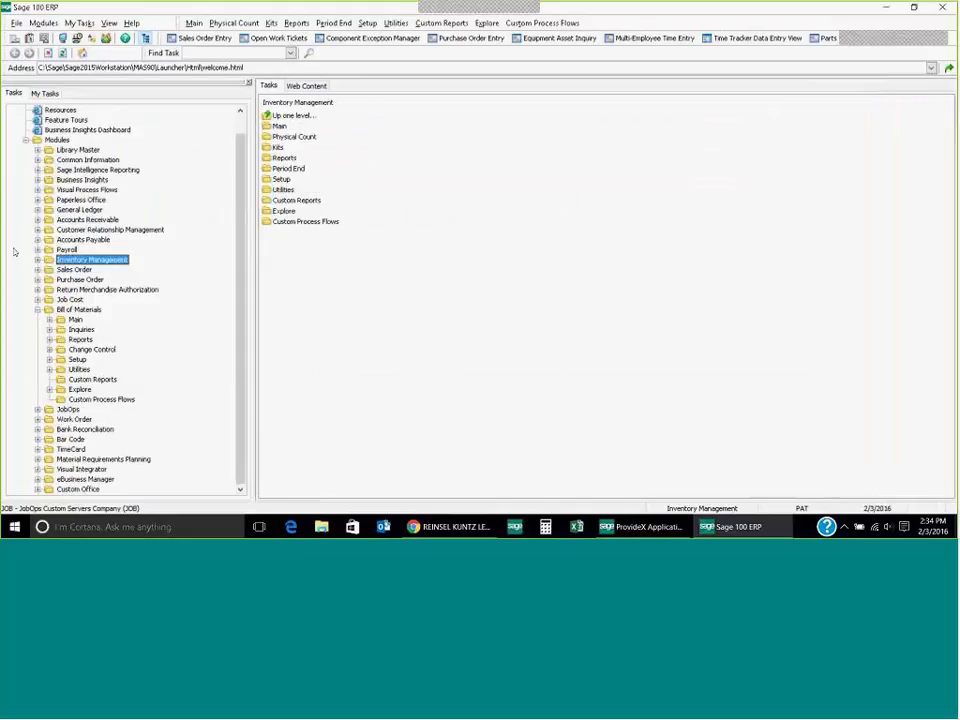
left_click(79, 281)
left_click(75, 289)
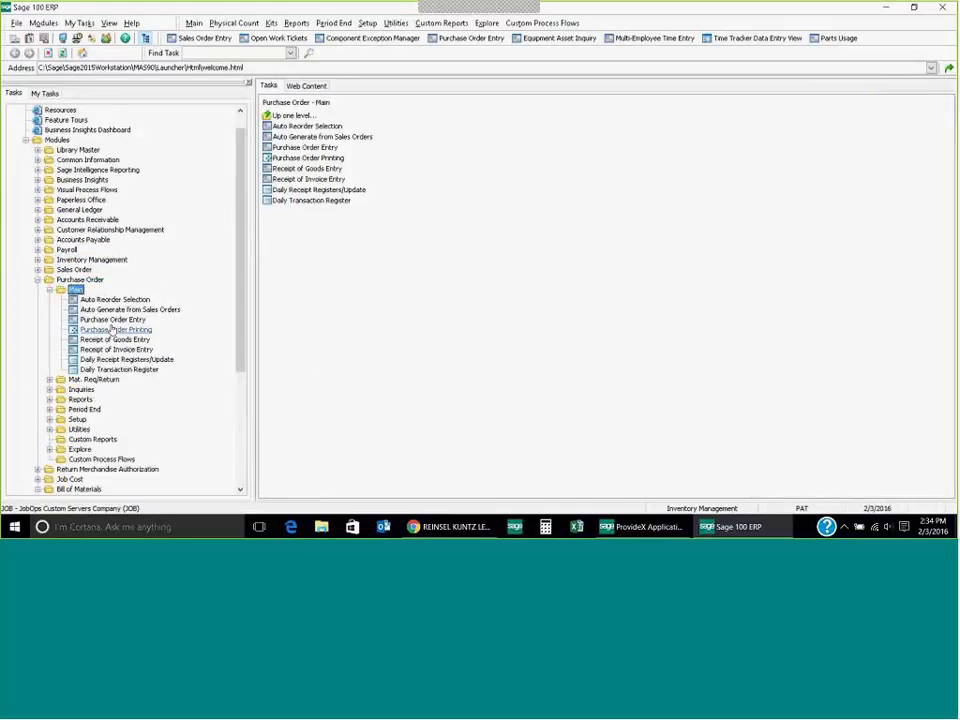
left_click(112, 320)
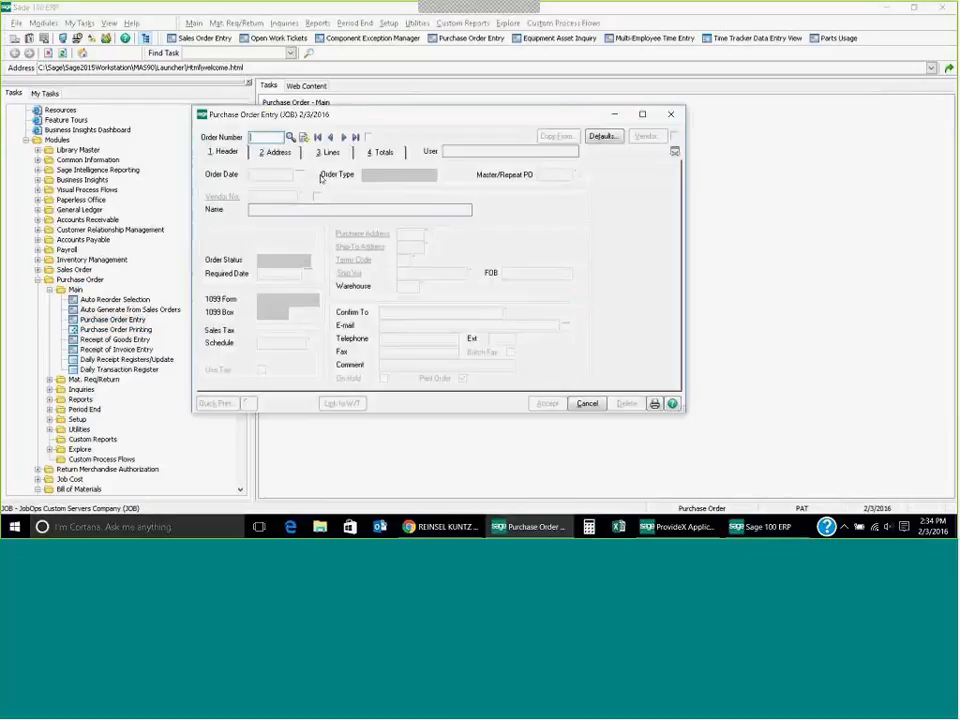
Step: Create a purchase order with the next order number for vendor 01-IBM and enter item CABLE on its first line
left_click(303, 137)
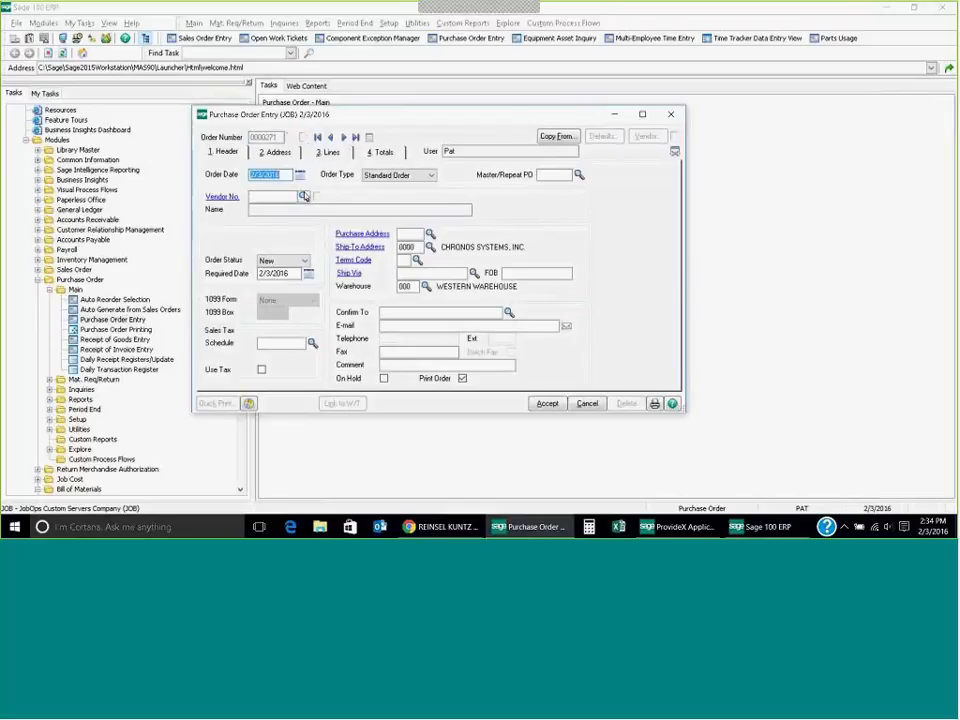
left_click(303, 196)
double_click(381, 221)
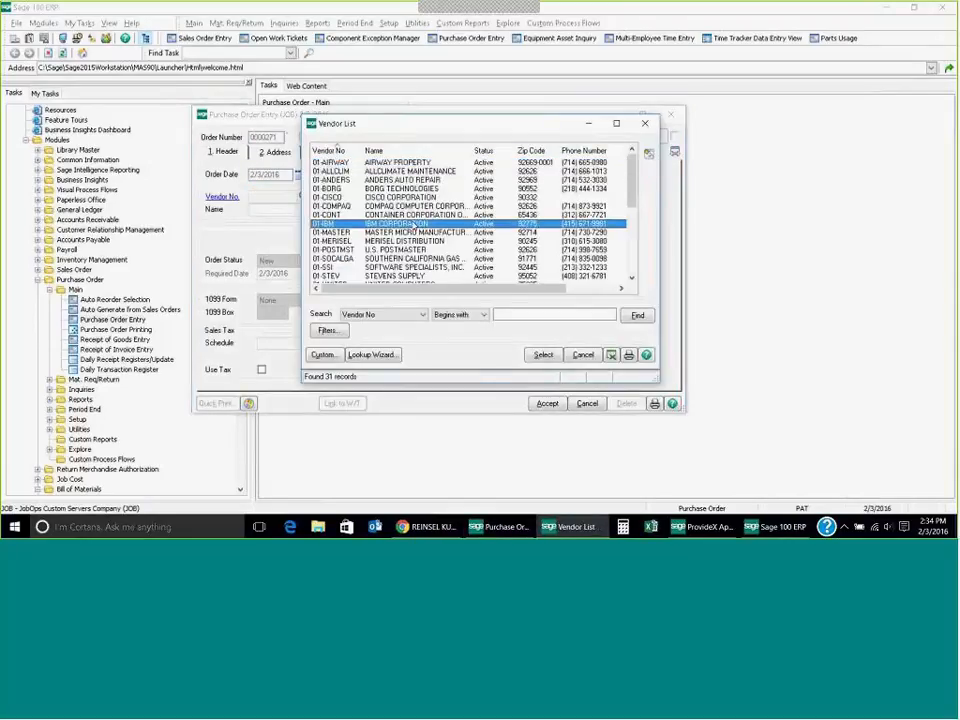
left_click(330, 152)
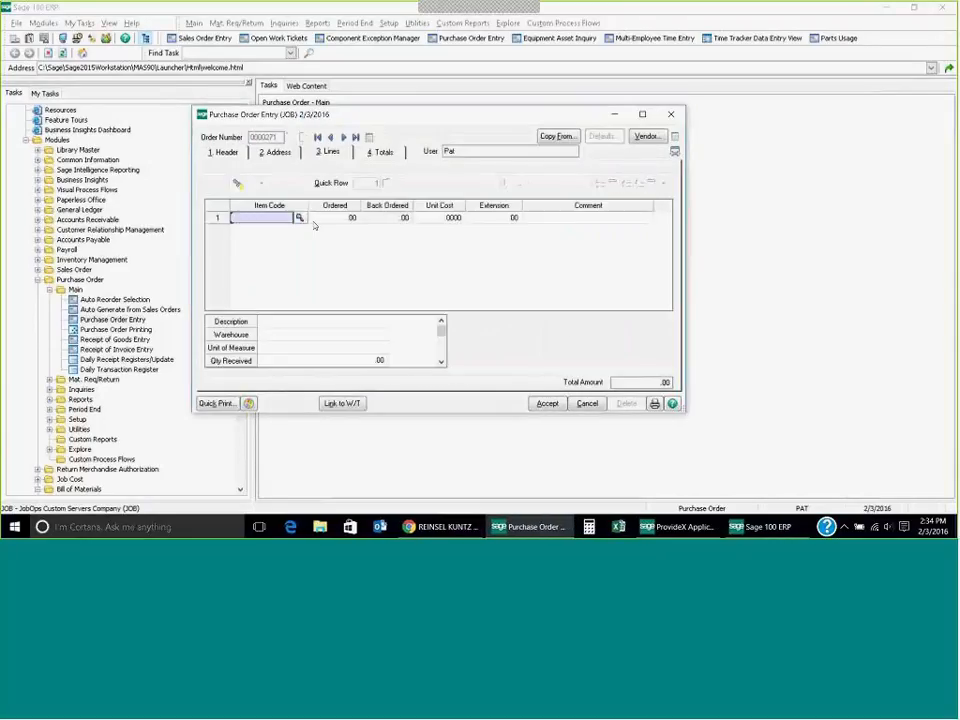
left_click(299, 218)
double_click(328, 251)
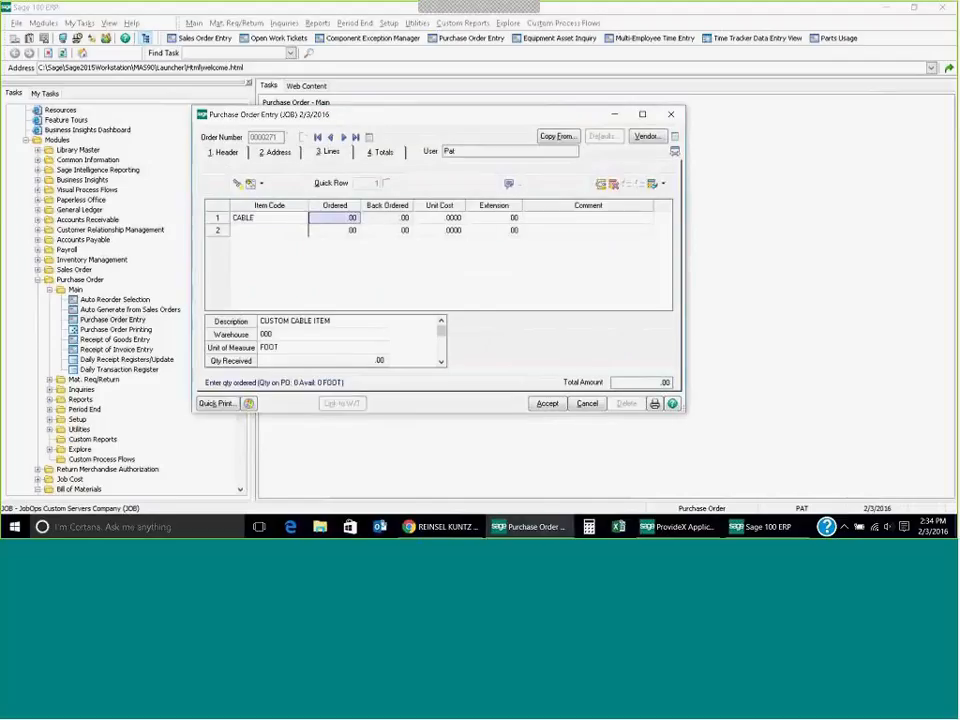
Step: Set the CABLE line's ordered quantity to 50 and move the W/T Number field from the line details into the grid before Comment
type("50")
key("Tab")
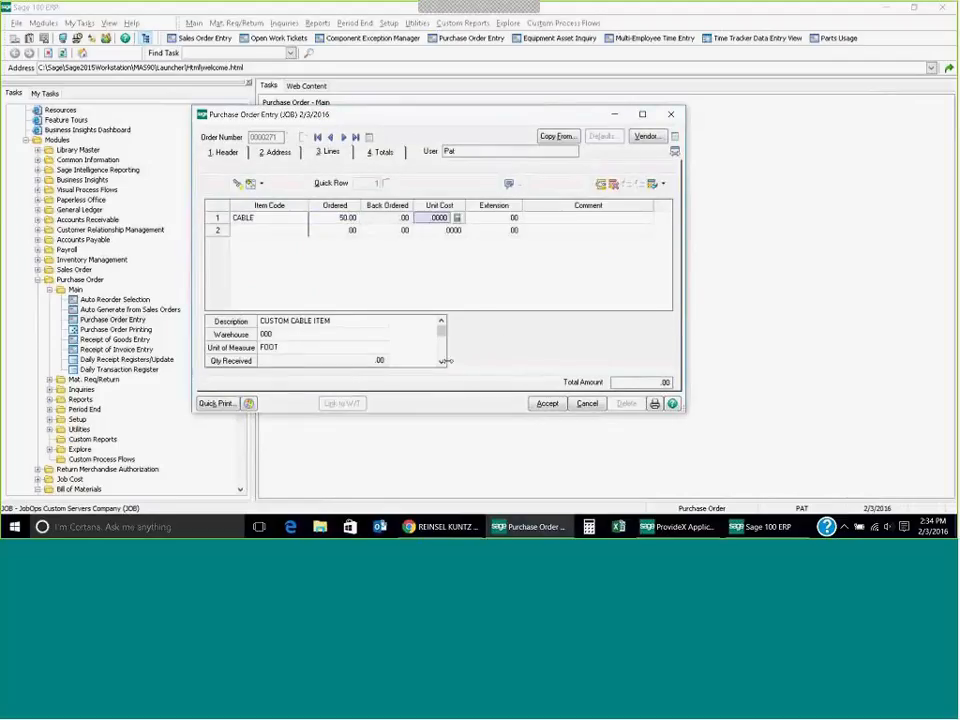
left_click(441, 362)
left_click(441, 362)
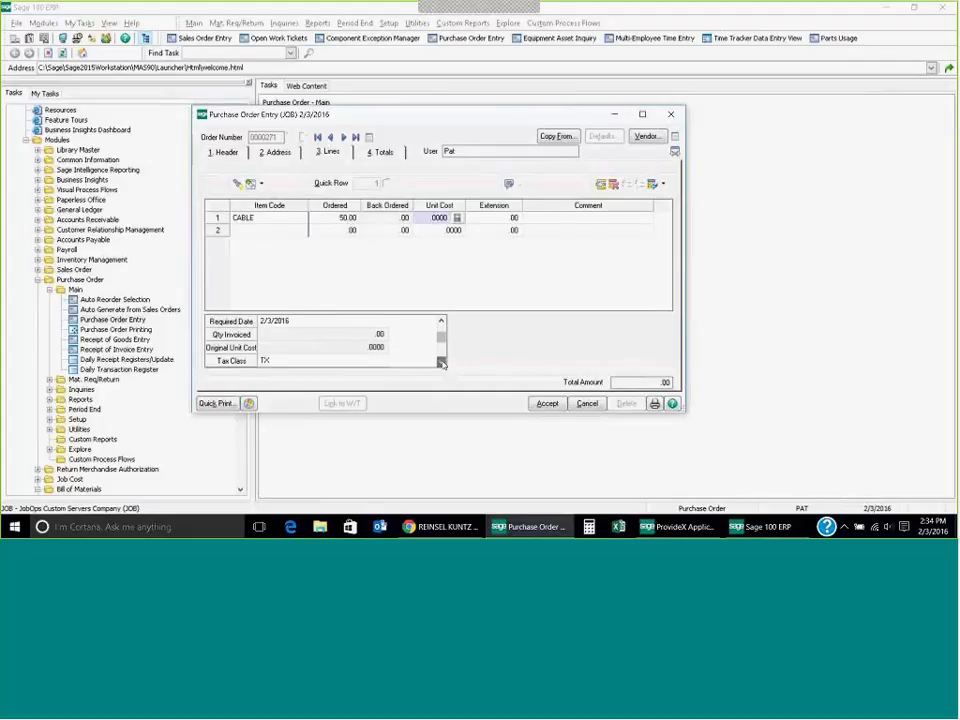
left_click(441, 362)
left_click(441, 362)
left_click(441, 362)
left_click(441, 362)
left_click(441, 362)
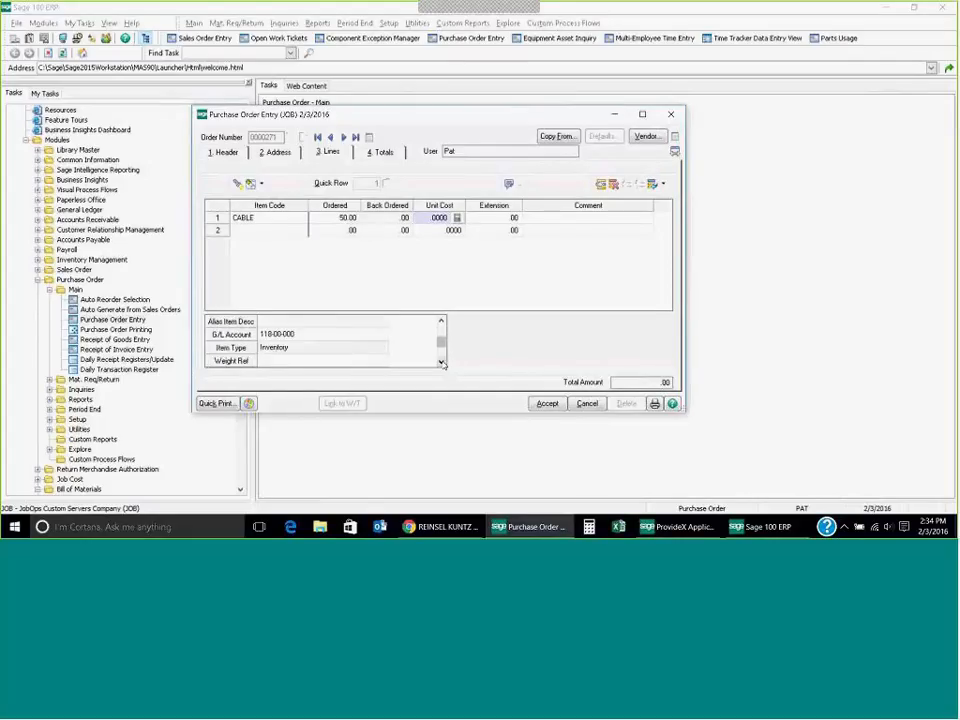
left_click(441, 362)
left_click(441, 362)
left_click(441, 362)
left_click(441, 362)
left_click(441, 362)
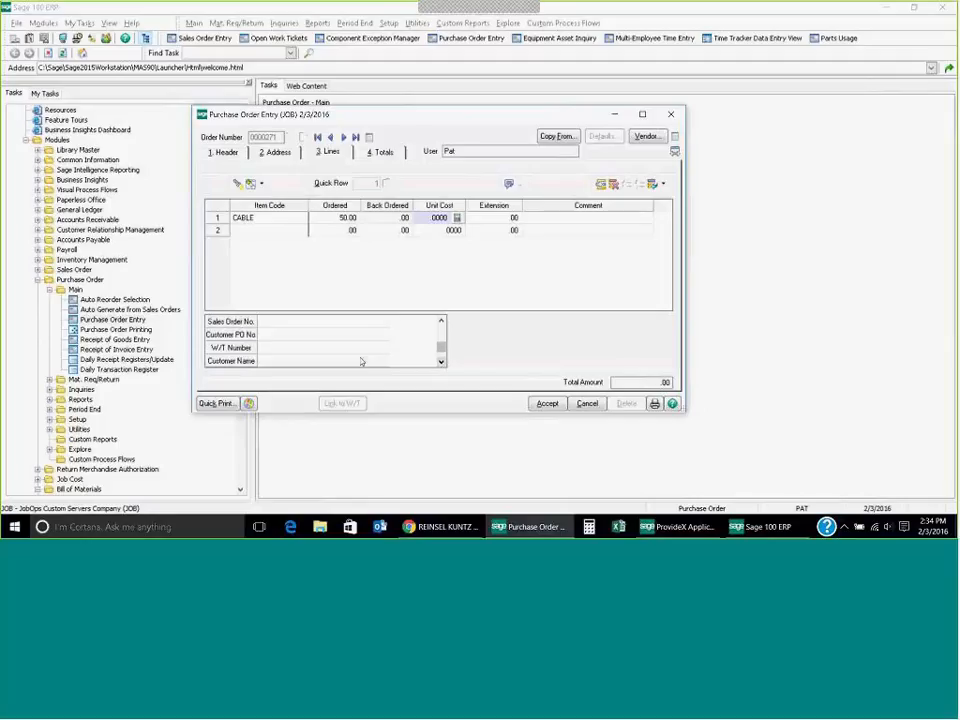
left_click_drag(511, 238, 530, 223)
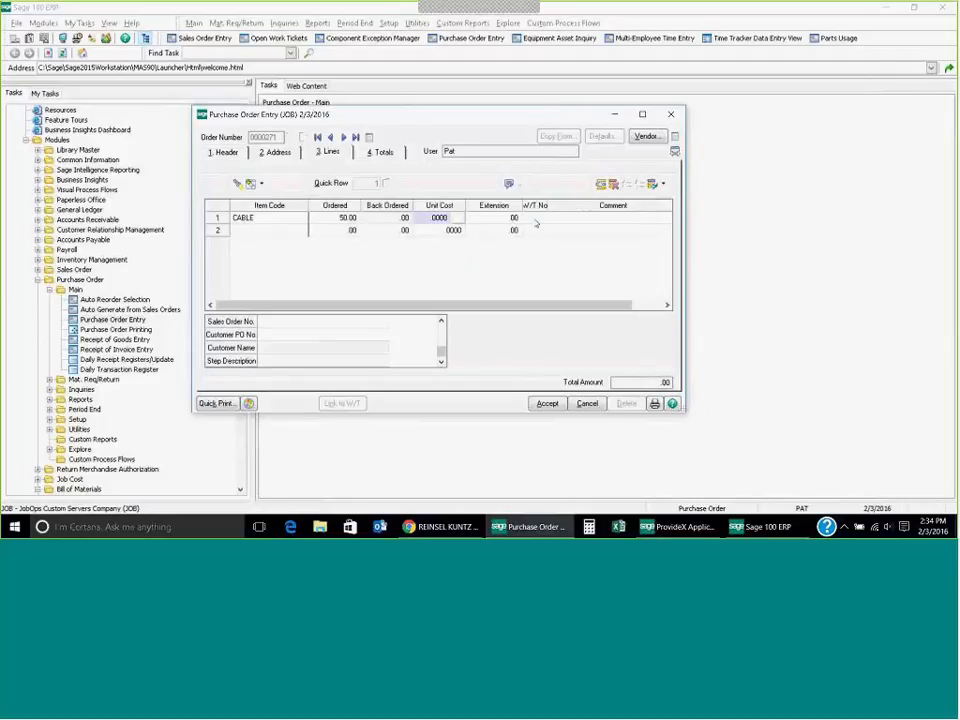
Step: Link the CABLE line to California Wine Assn's "Install other software" work ticket through the W/T No. lookup
left_click(561, 220)
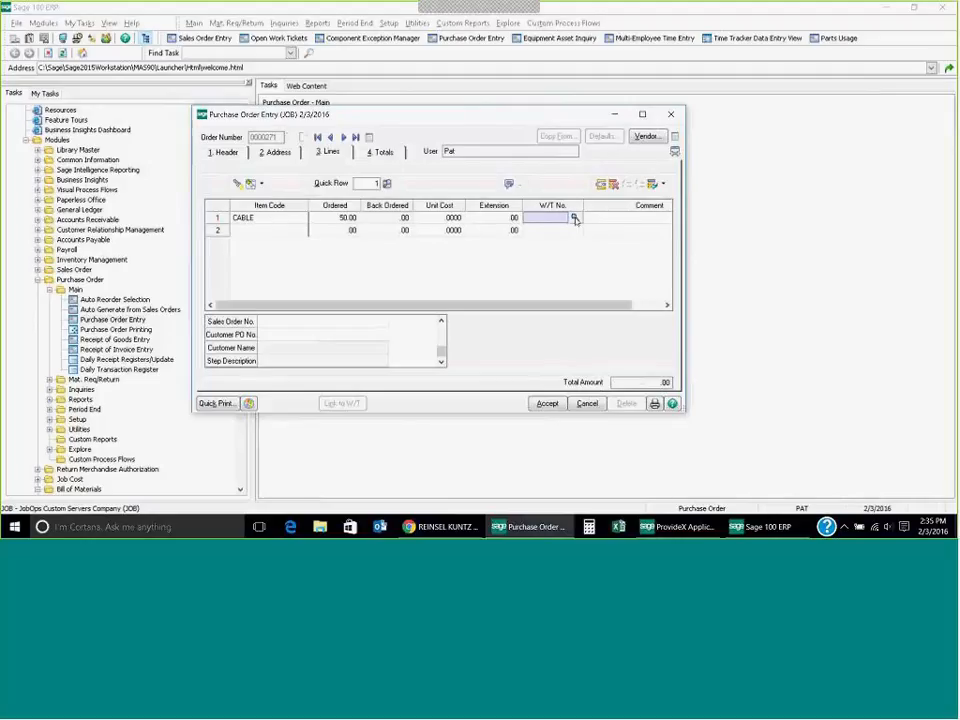
left_click(575, 219)
left_click(463, 188)
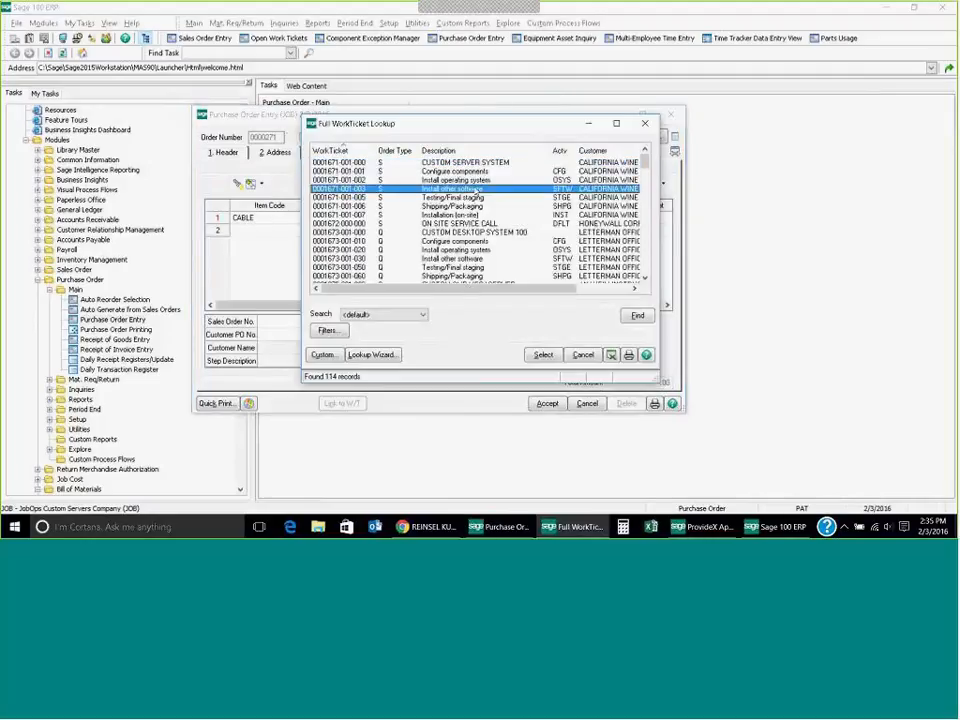
left_click(543, 356)
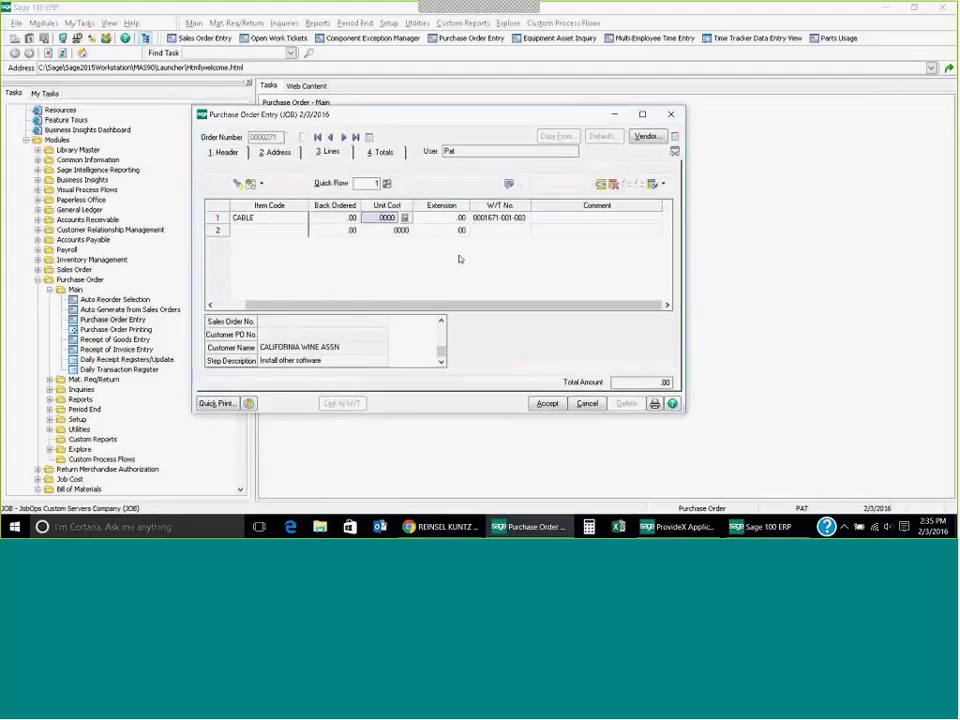
Step: Set the CABLE line's unit cost to 50, then check the order totals and save the purchase order, closing the entry window
type("50")
key("Tab")
key("Tab")
left_click(380, 151)
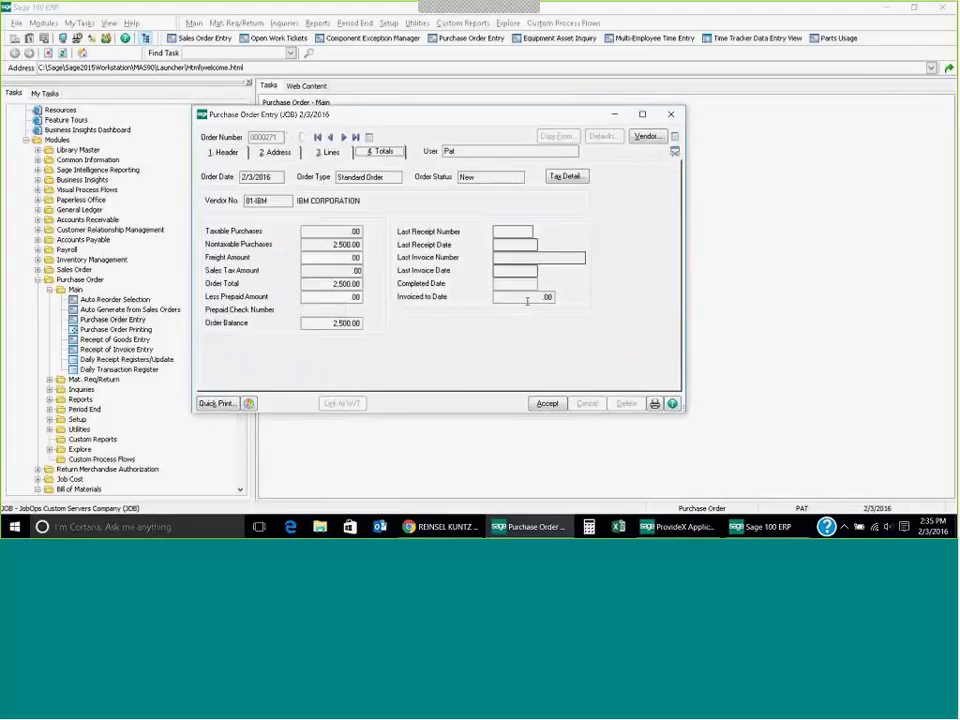
left_click(548, 403)
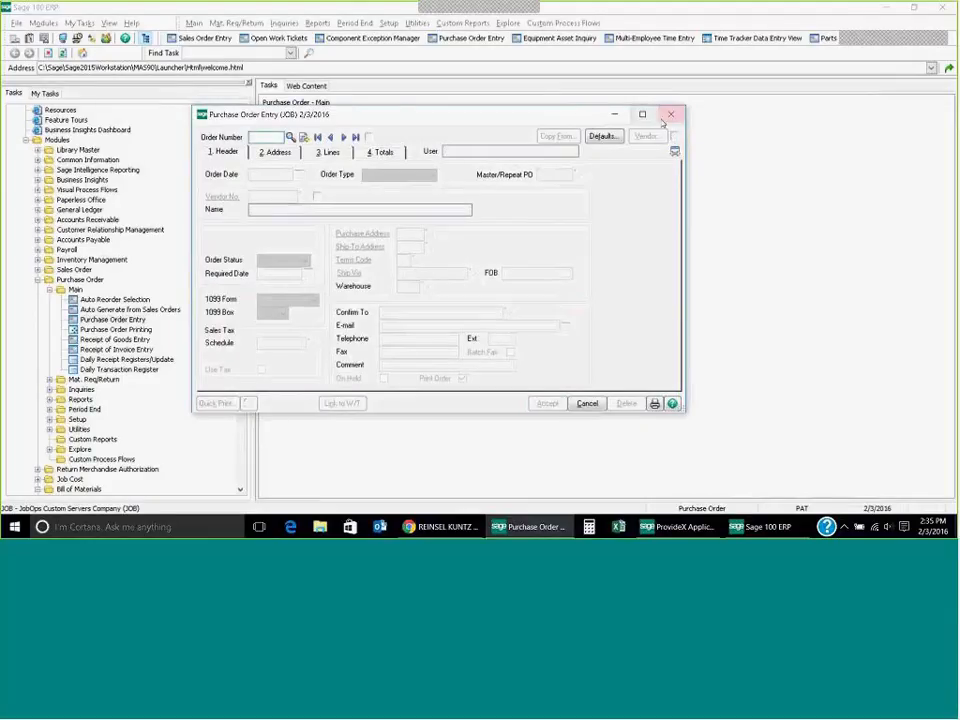
left_click(669, 116)
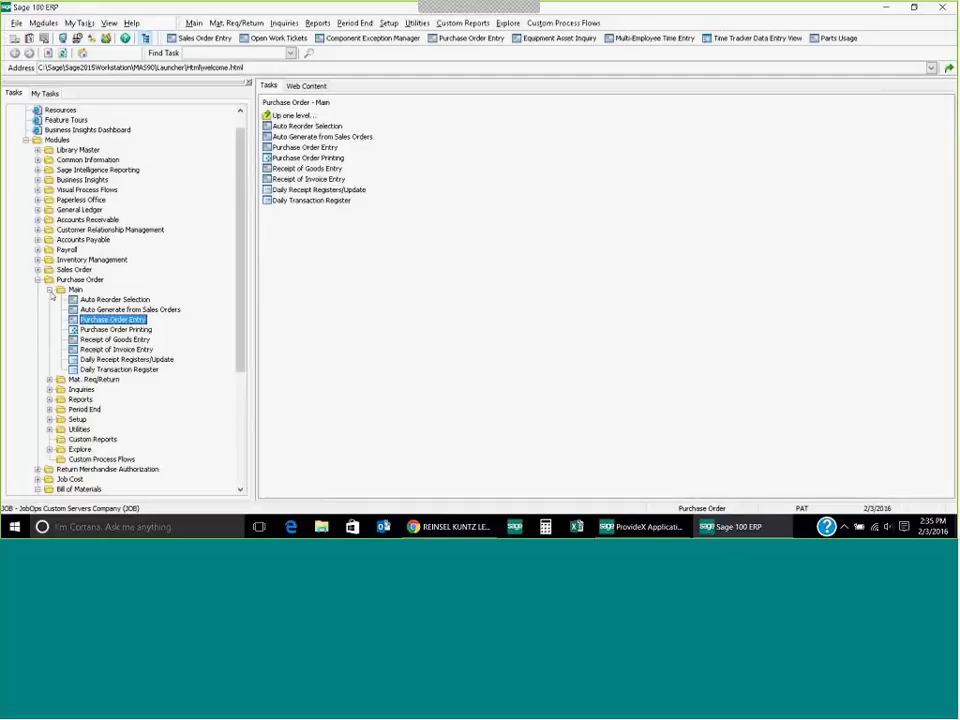
Step: Collapse the Purchase Order and Bill of Materials modules and look through the Main tasks of the JobOps module
left_click(49, 289)
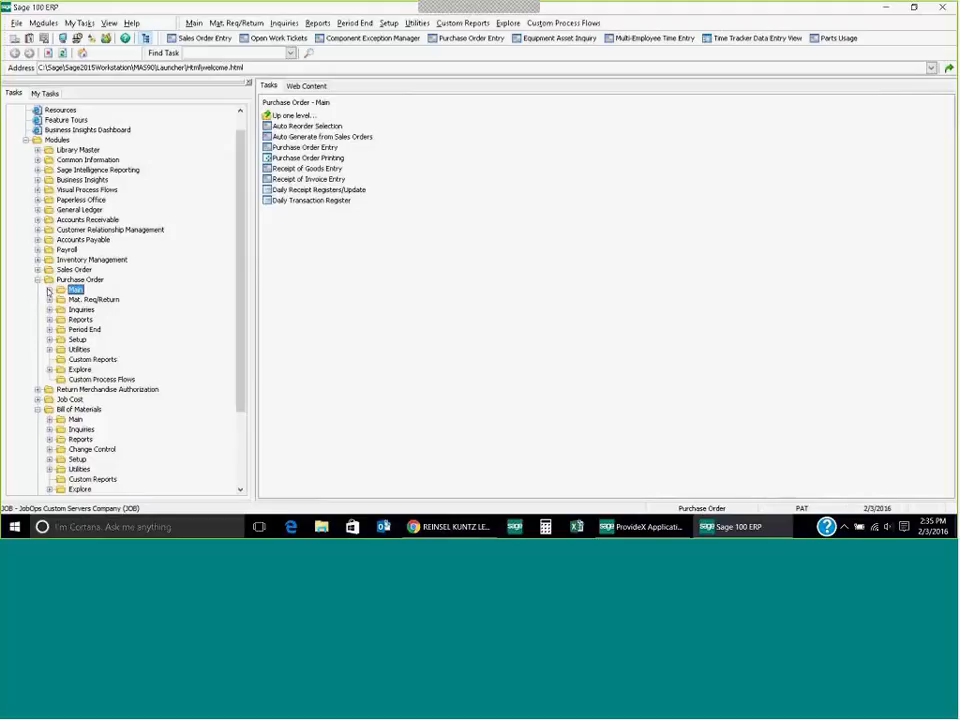
double_click(47, 280)
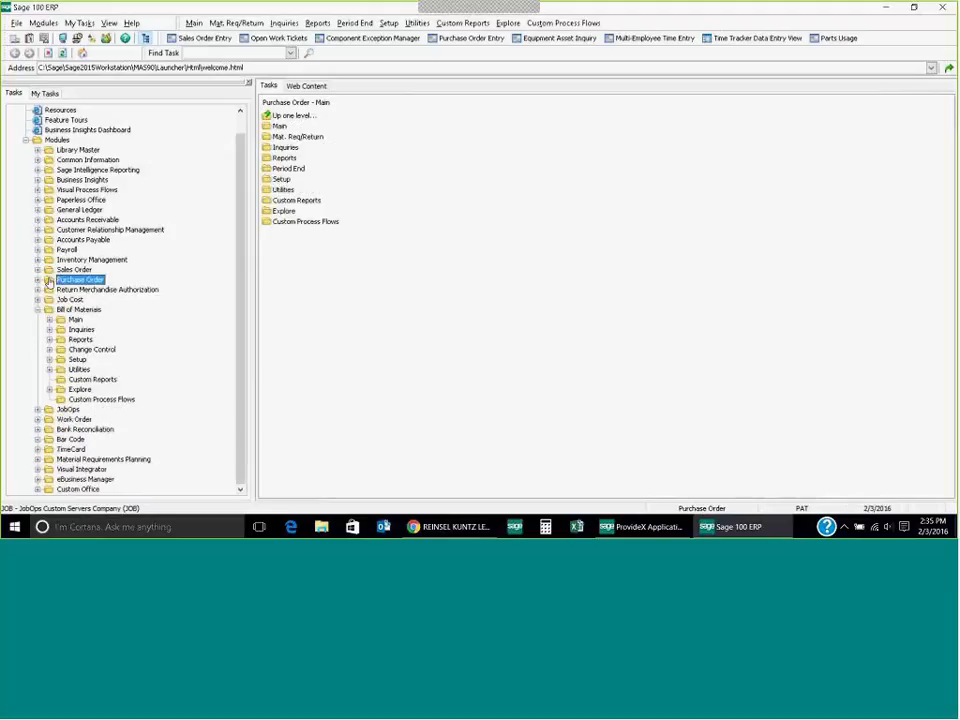
left_click(38, 309)
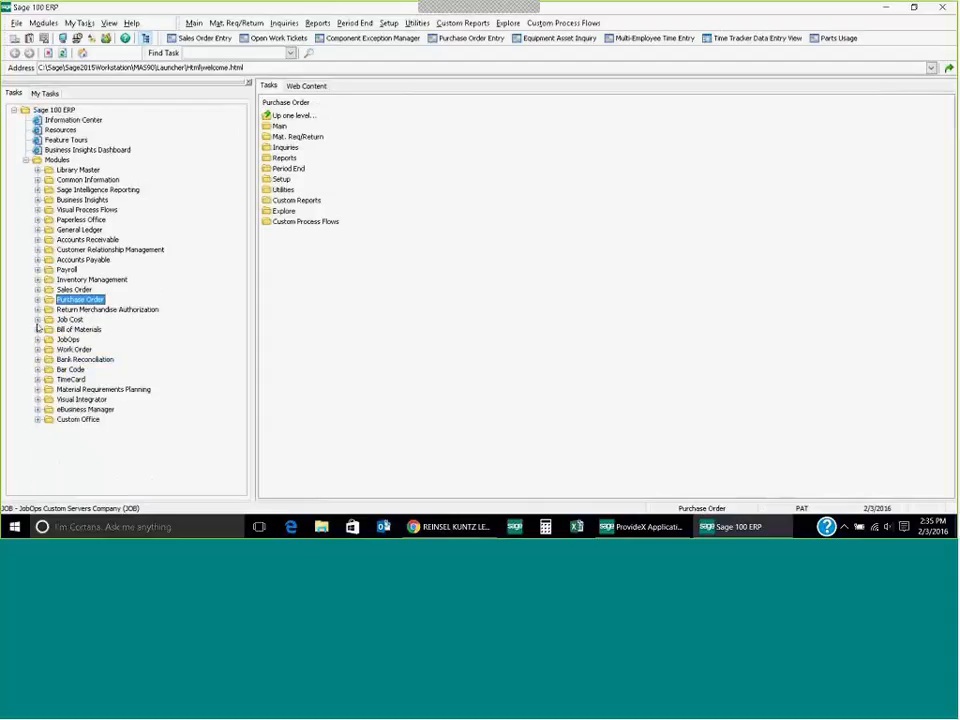
double_click(68, 340)
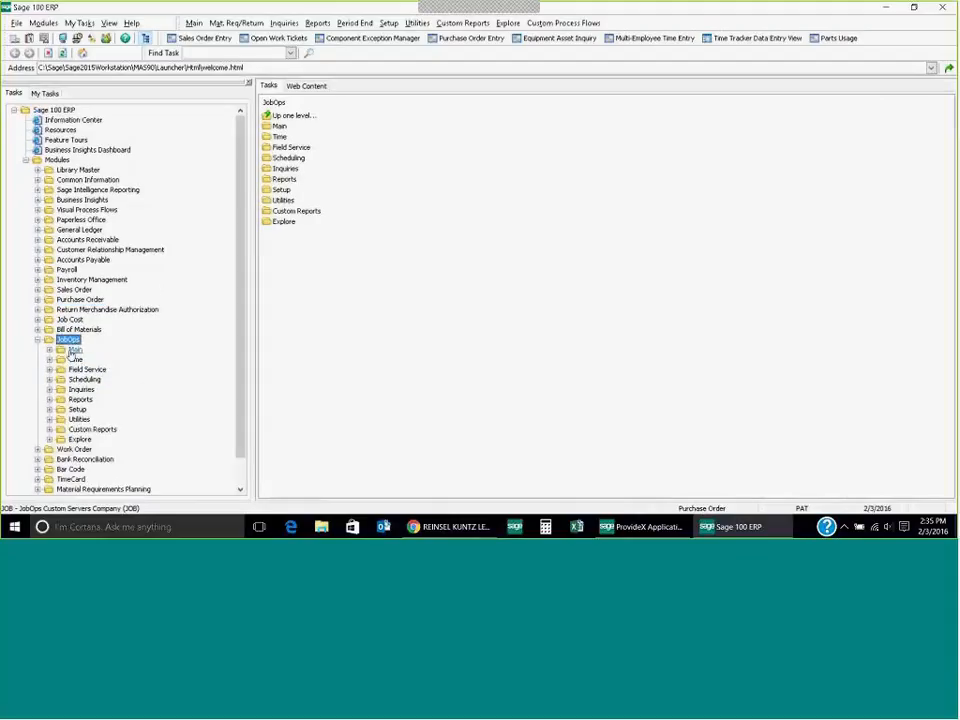
double_click(75, 350)
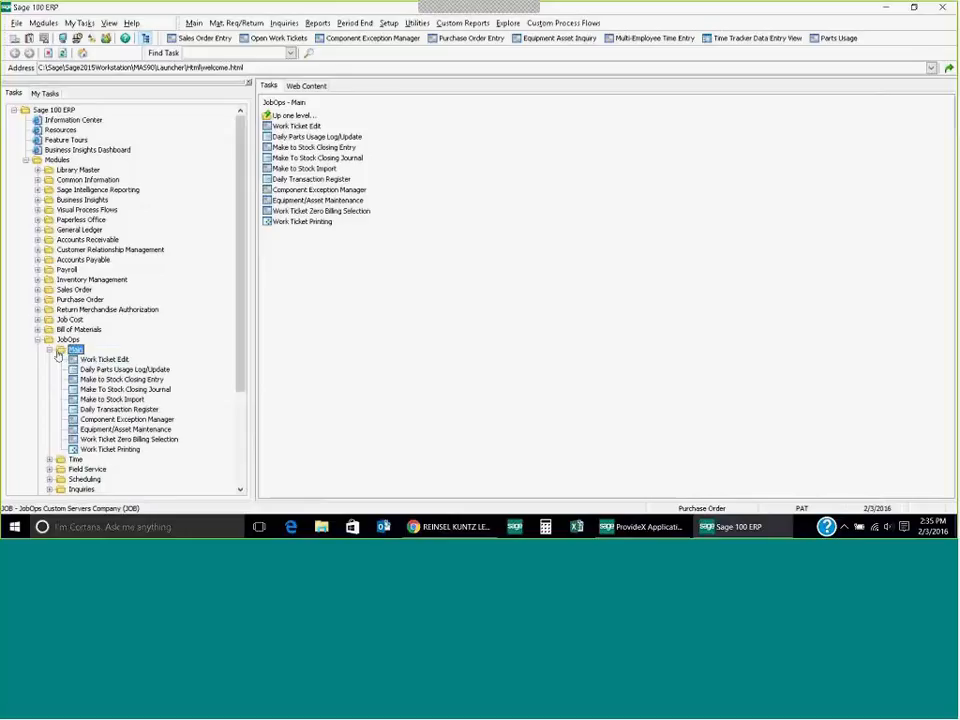
left_click(50, 351)
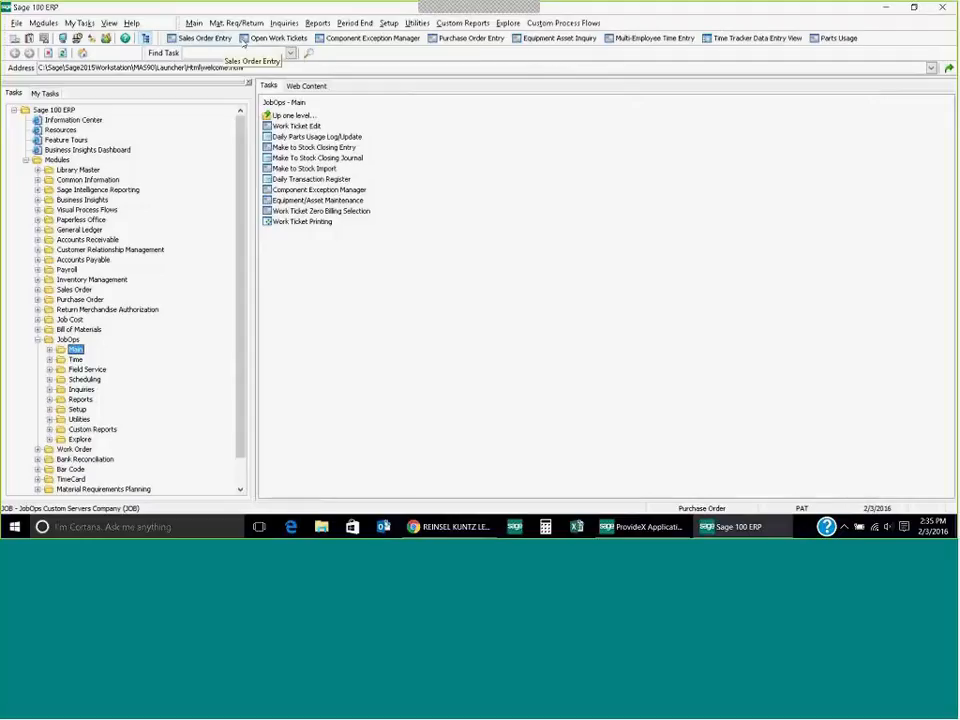
Step: Open Equipment Asset Inquiry and load the SYSTEM KEYBOARD - STANDARD record for item KEYBD-00102 from the serial number lookup
left_click(562, 39)
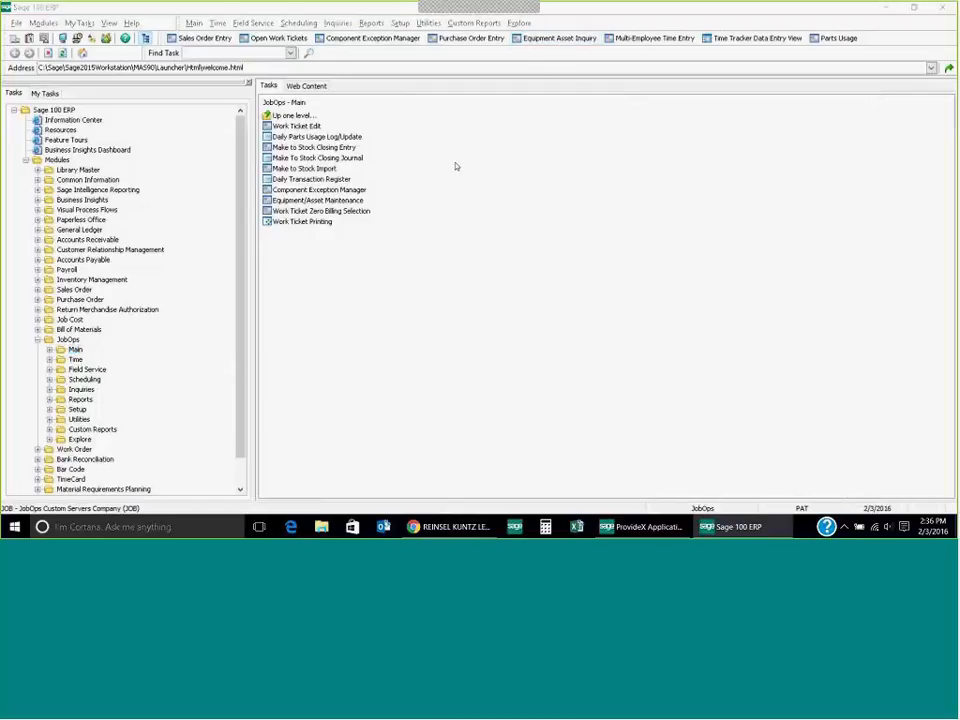
left_click(332, 132)
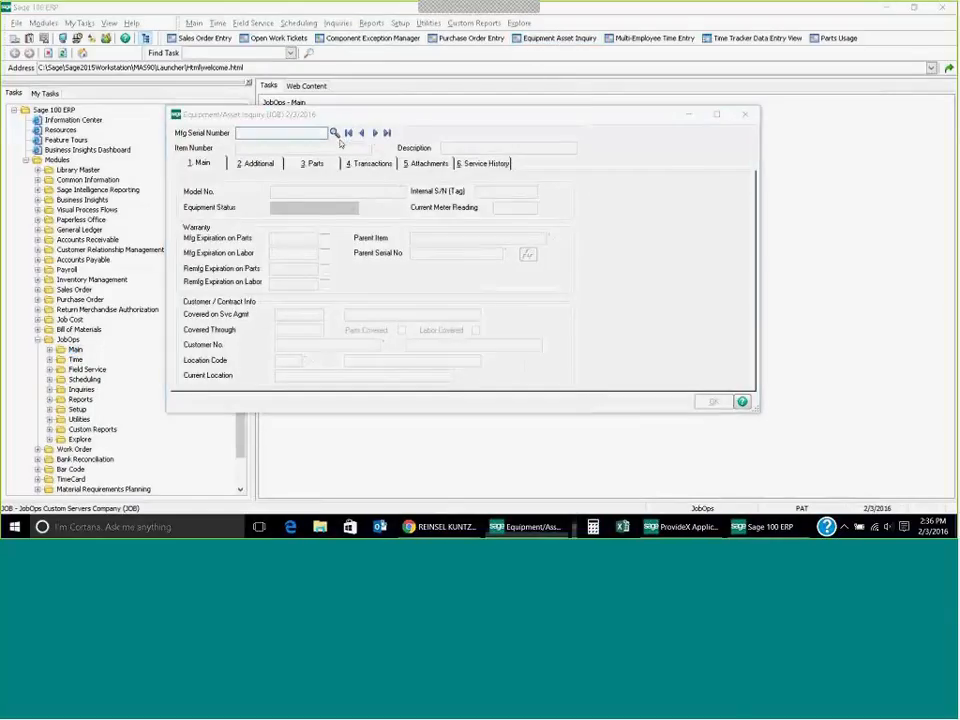
left_click(460, 188)
left_click(545, 354)
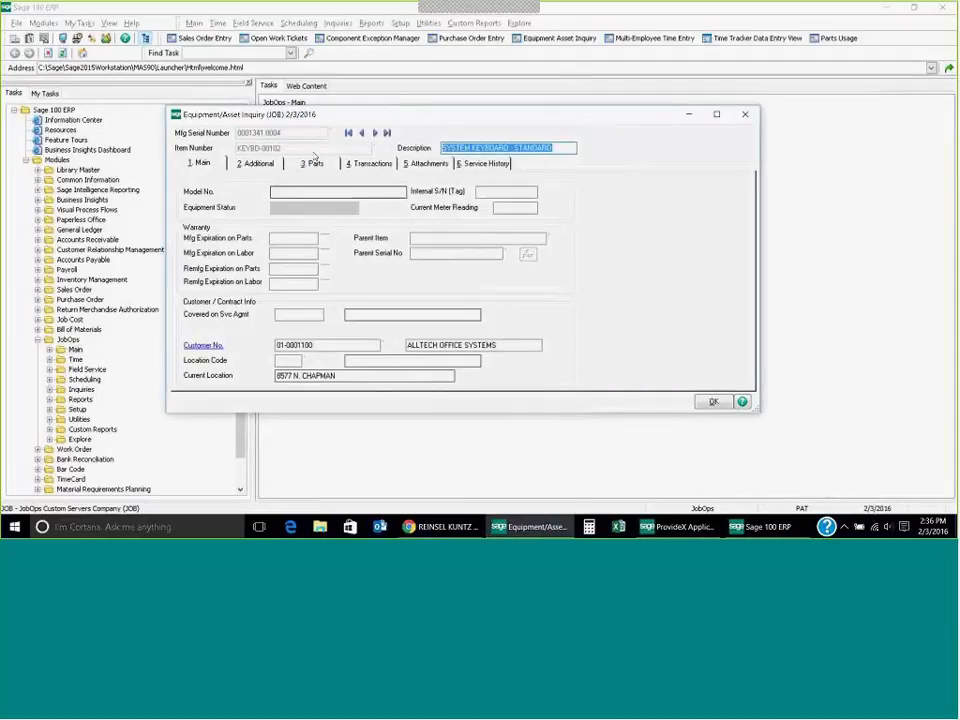
Step: Review the keyboard's additional data, parts, transactions, attachments and service history for P/M Work Tickets and Both, and close the inquiry
left_click(258, 164)
left_click(317, 165)
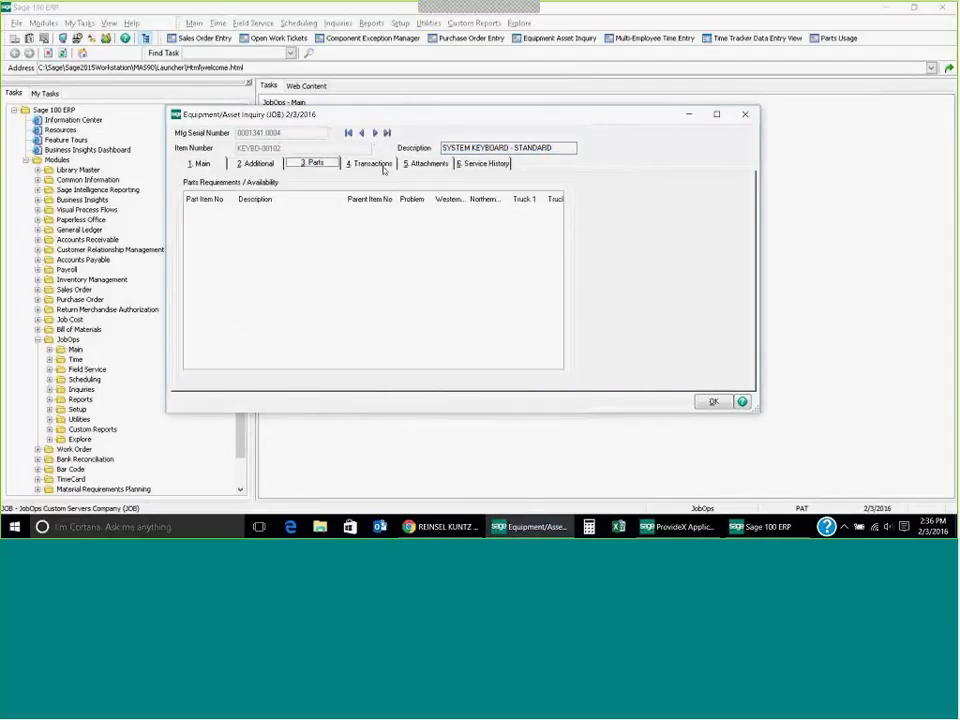
left_click(384, 165)
left_click(429, 165)
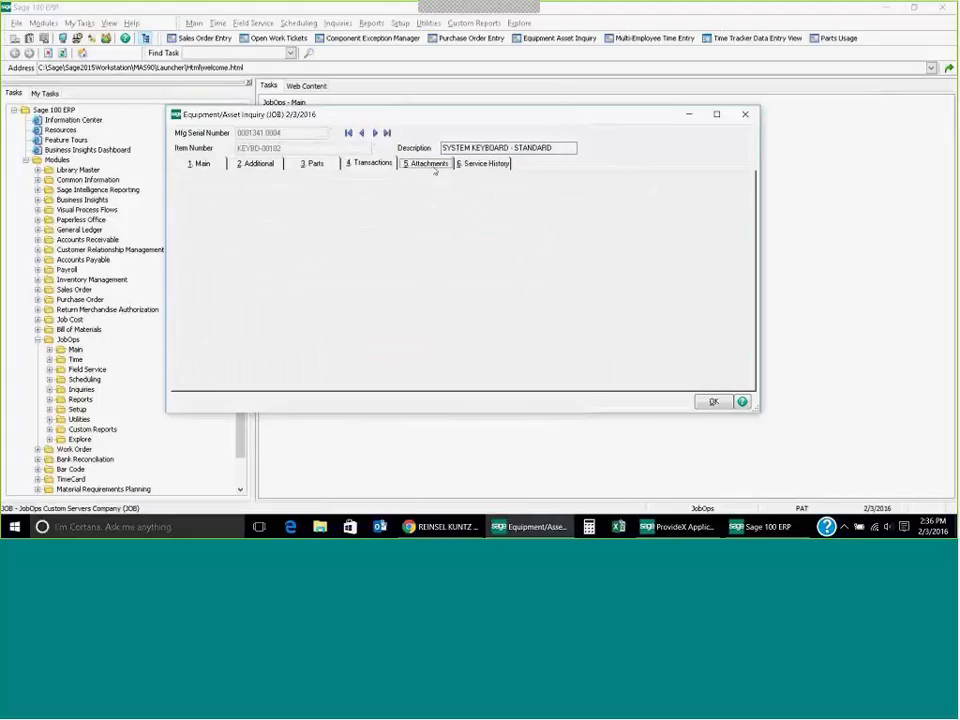
left_click(487, 168)
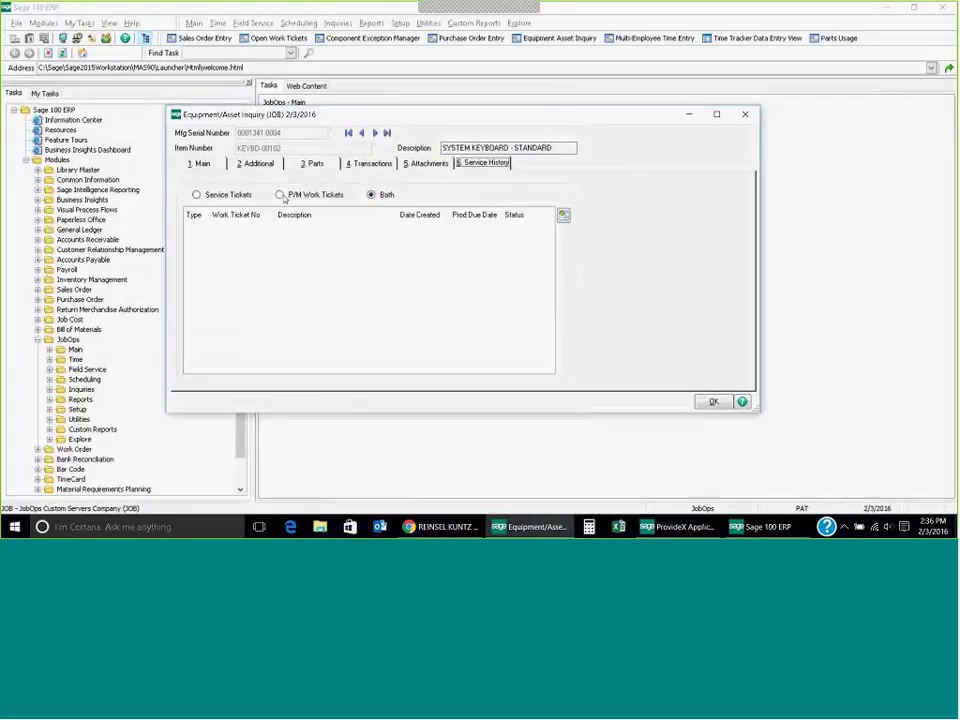
left_click(281, 196)
left_click(376, 196)
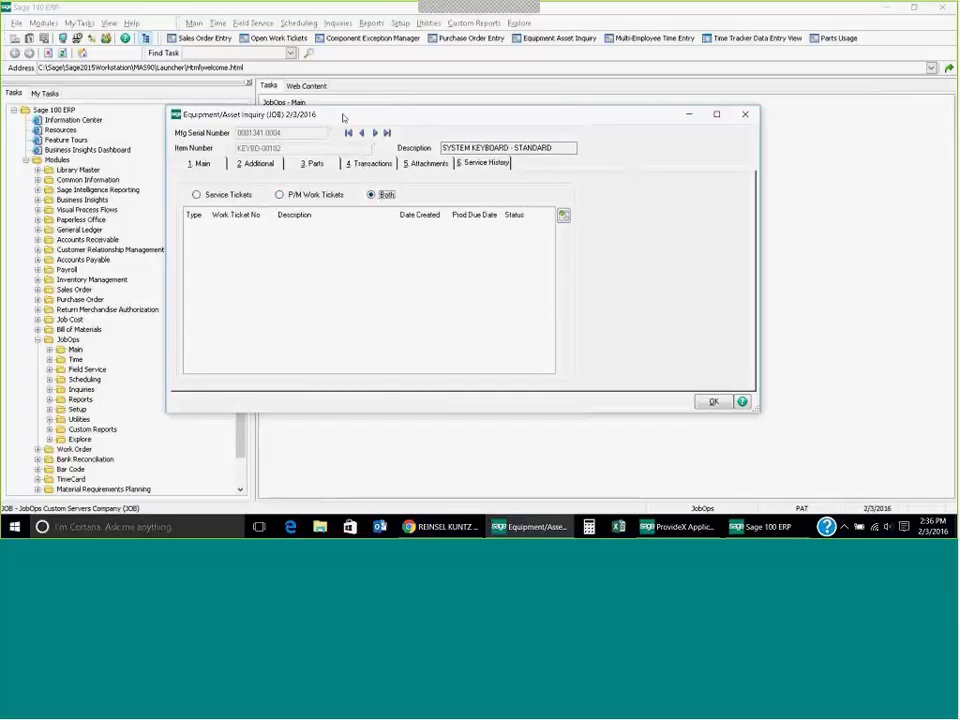
left_click(745, 114)
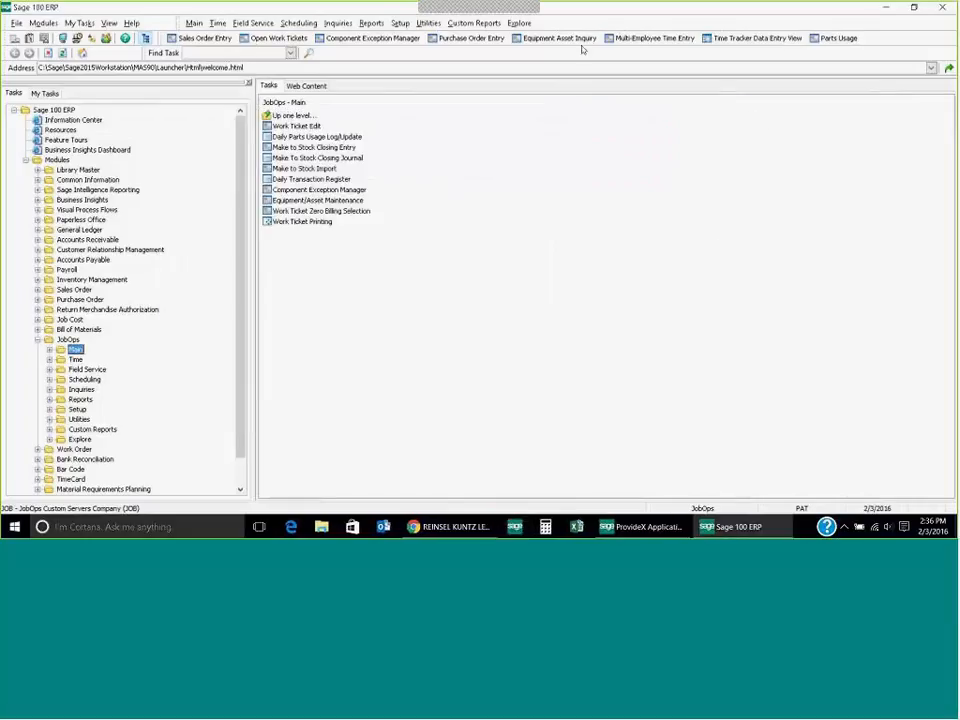
Step: Collapse JobOps, open Customer Maintenance from Accounts Receivable and load the customer ACCOUNTING SYSTEM ASSOCIATES from the customer list
left_click(37, 339)
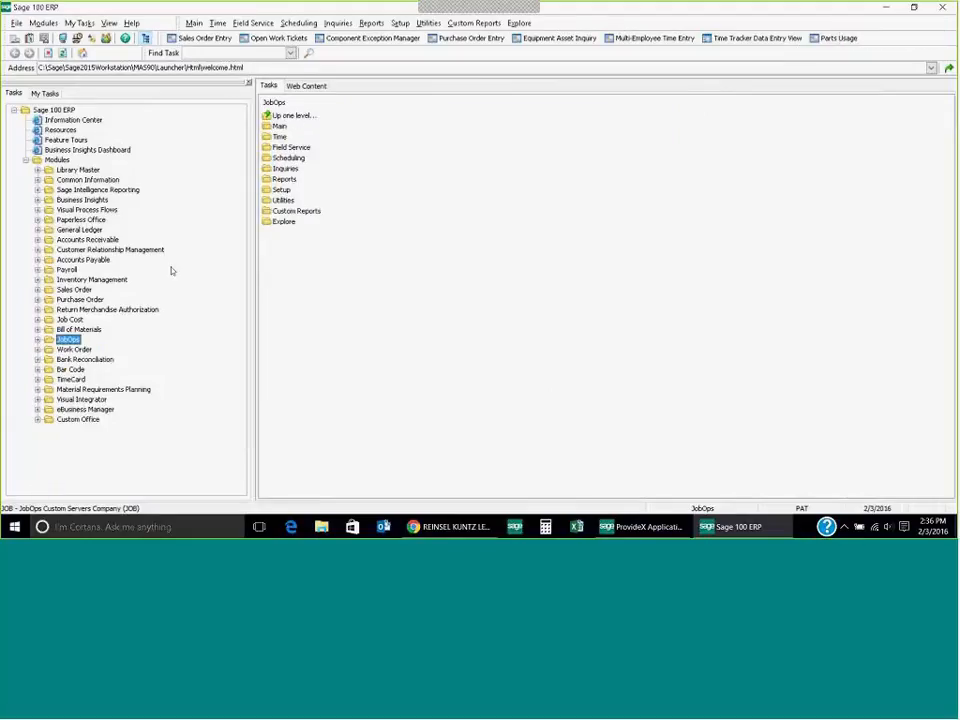
double_click(86, 241)
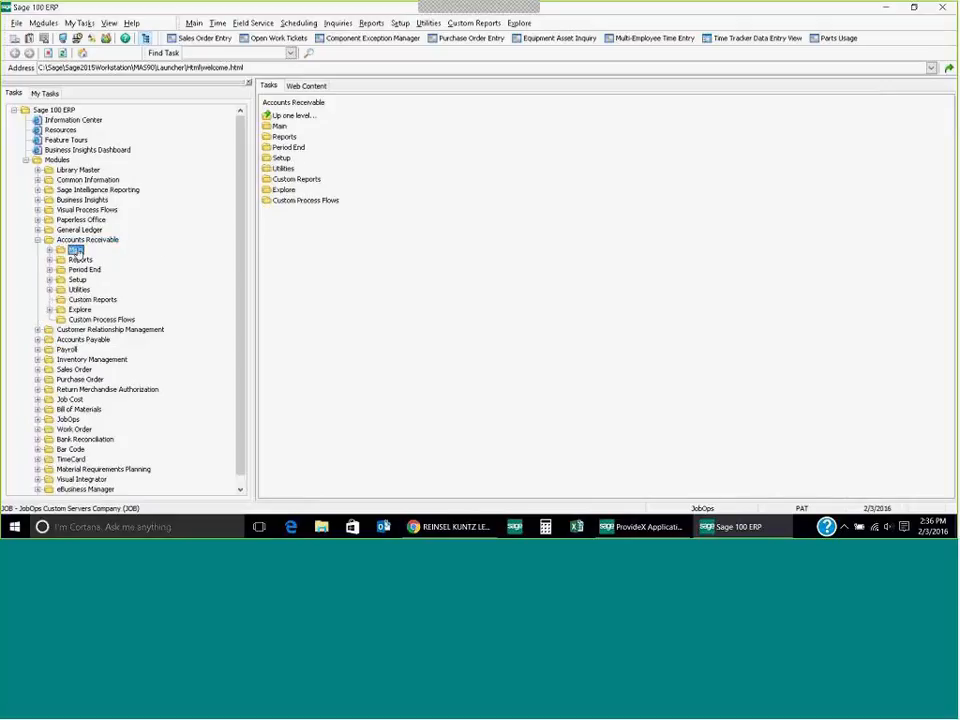
double_click(77, 252)
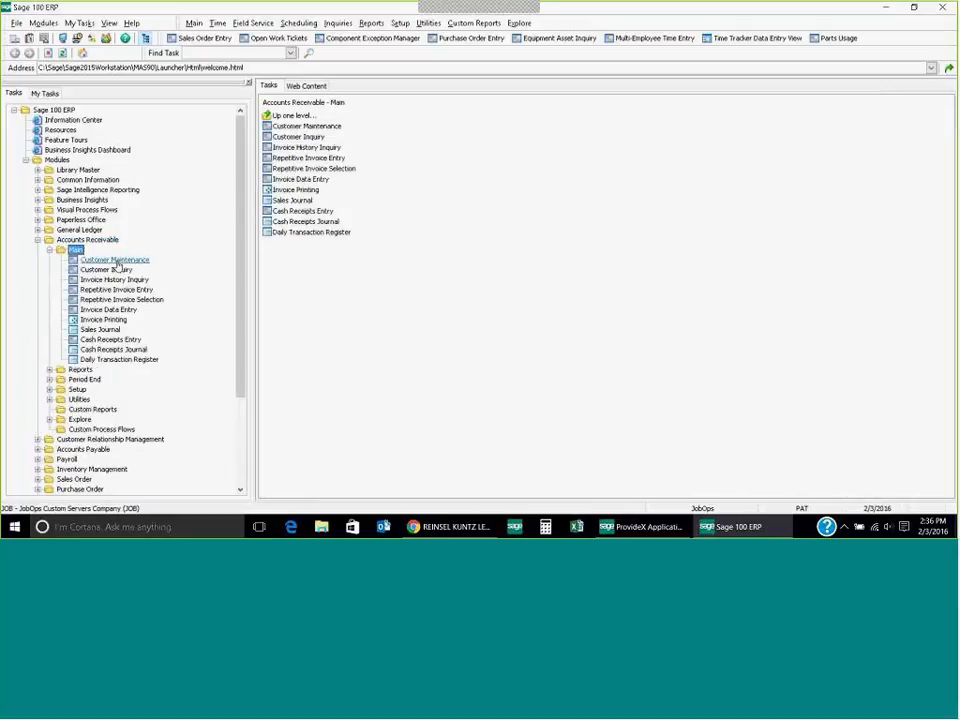
left_click(116, 261)
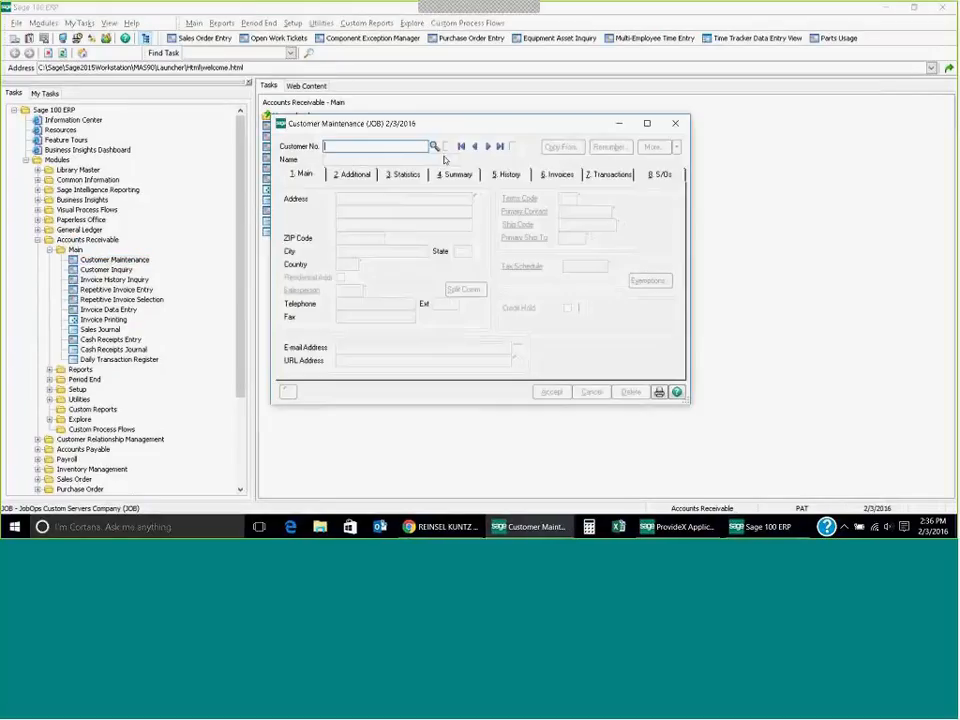
left_click(434, 146)
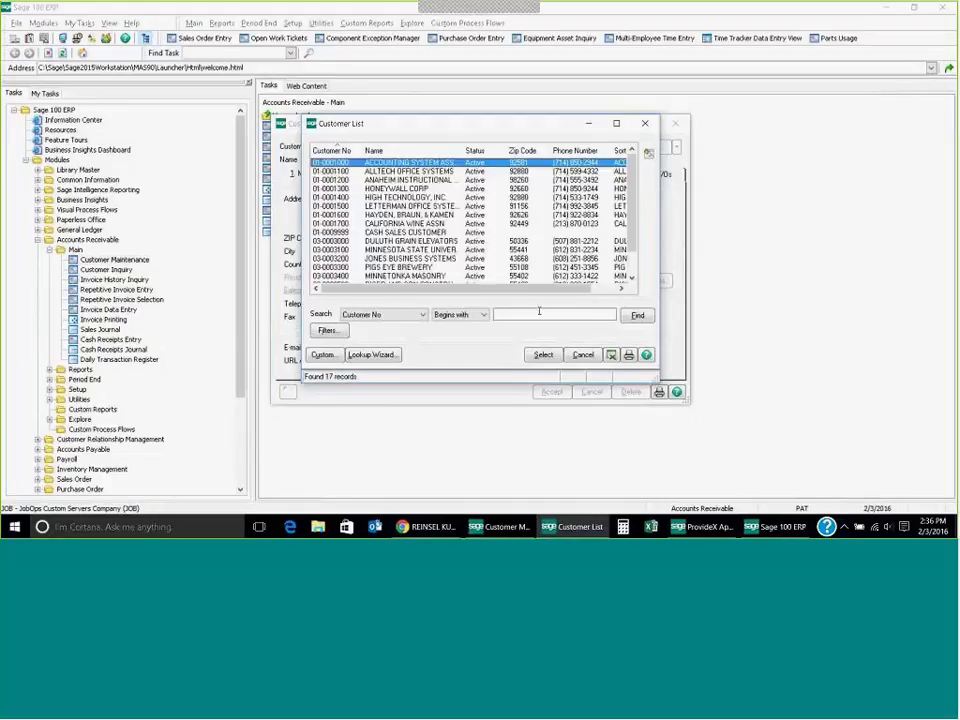
left_click(541, 354)
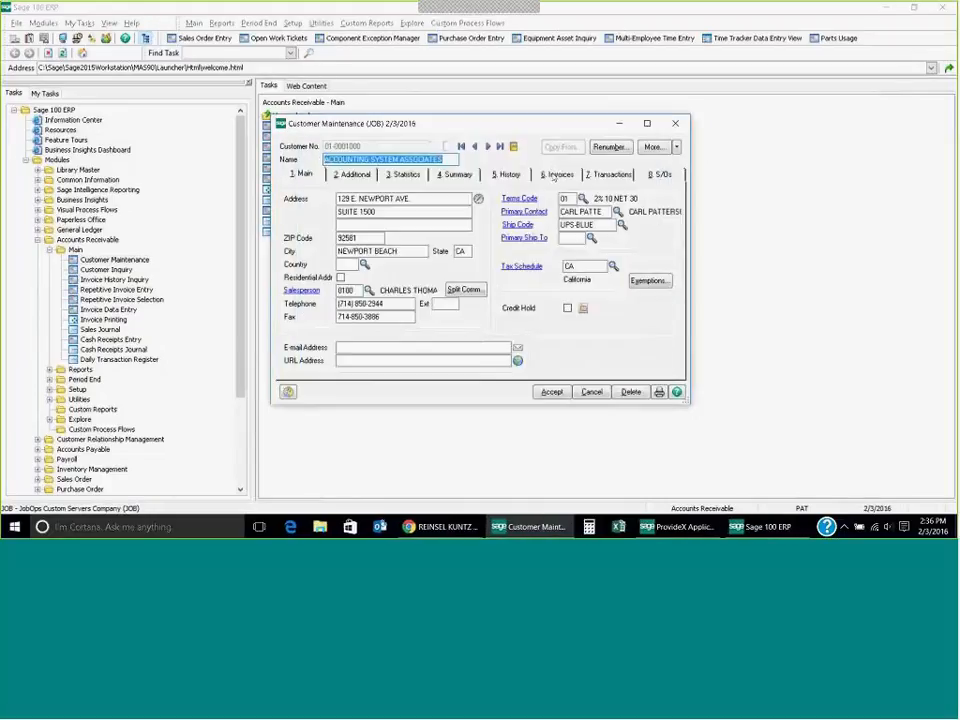
Step: Review the customer's invoices, selecting the 12,830.00 and 4,375.19 ones, and display the customer's transactions
left_click(556, 175)
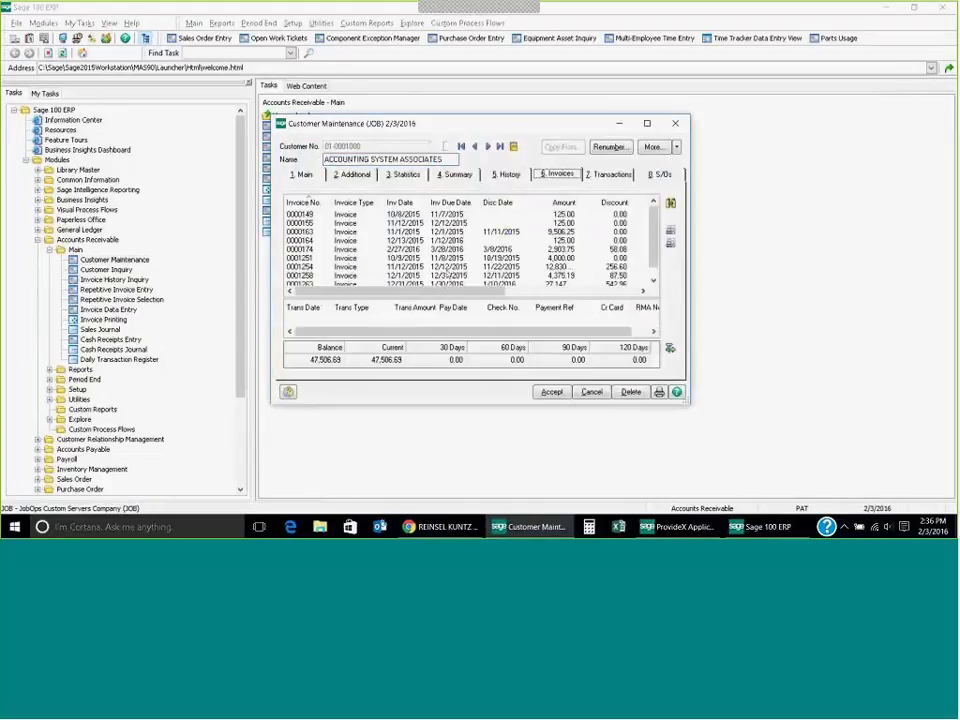
left_click(448, 269)
left_click(653, 283)
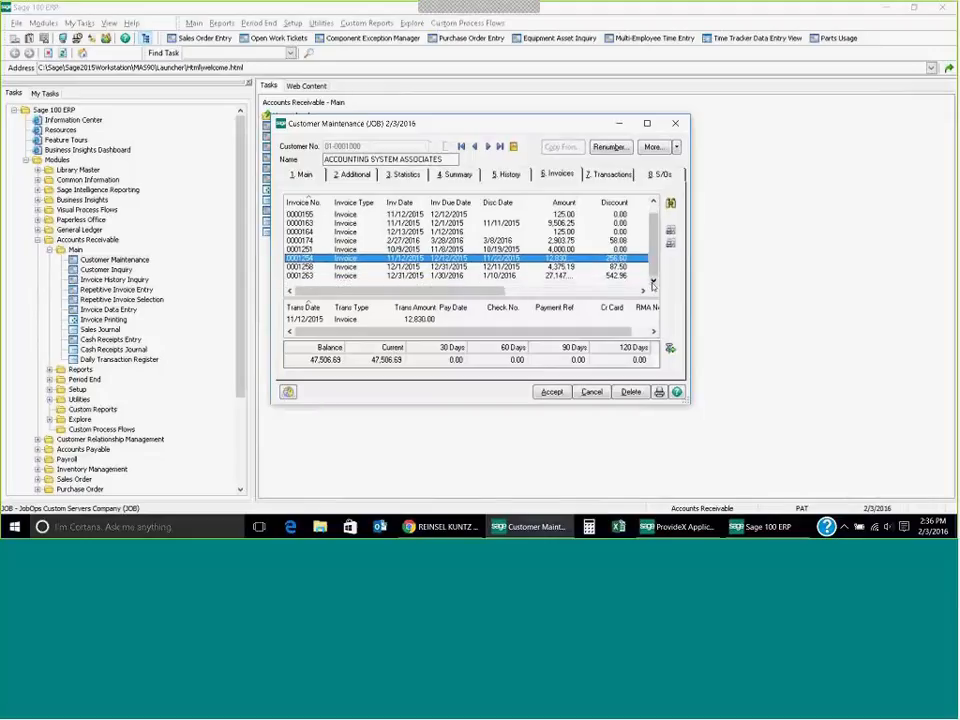
left_click(469, 267)
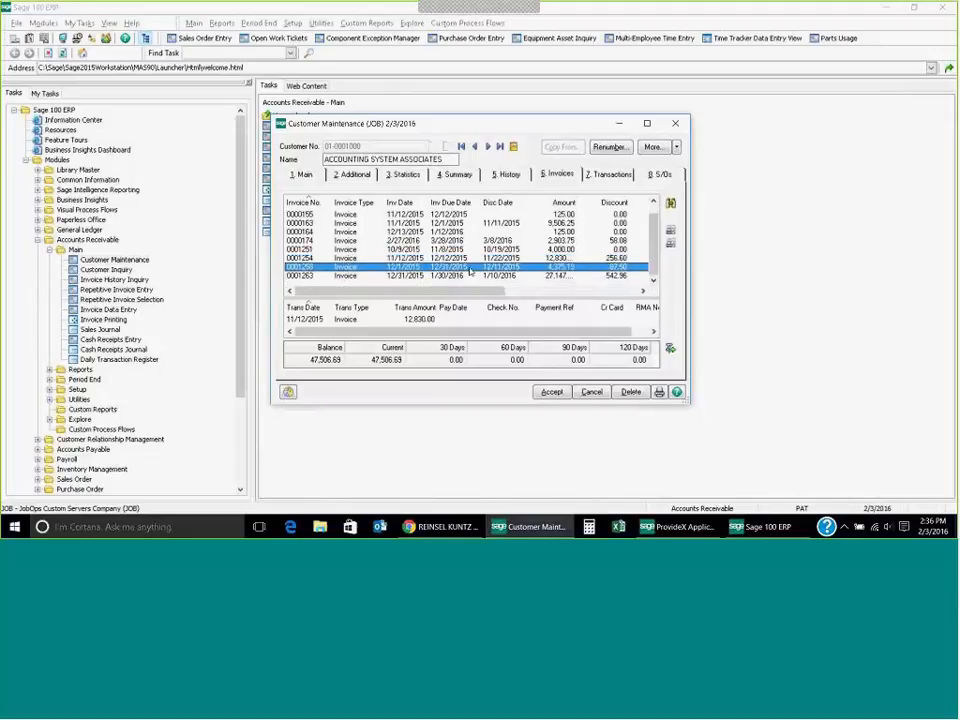
left_click(612, 175)
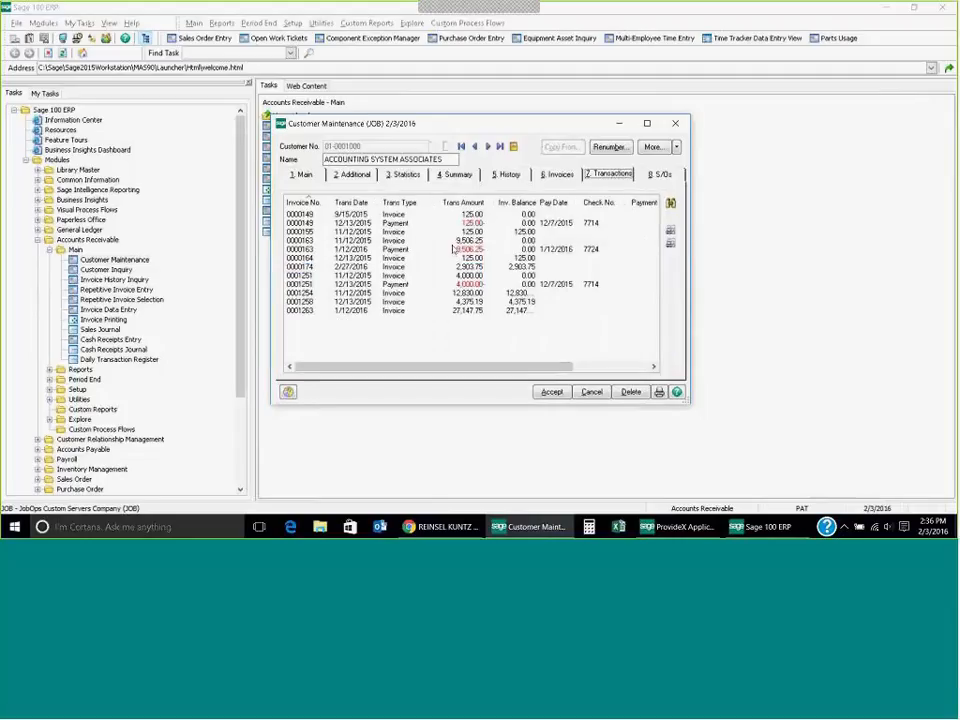
Step: Select the 9,506.25 invoice dated 11/12/2015 among the customer's transactions, clear the customer record and close Customer Maintenance
left_click(453, 242)
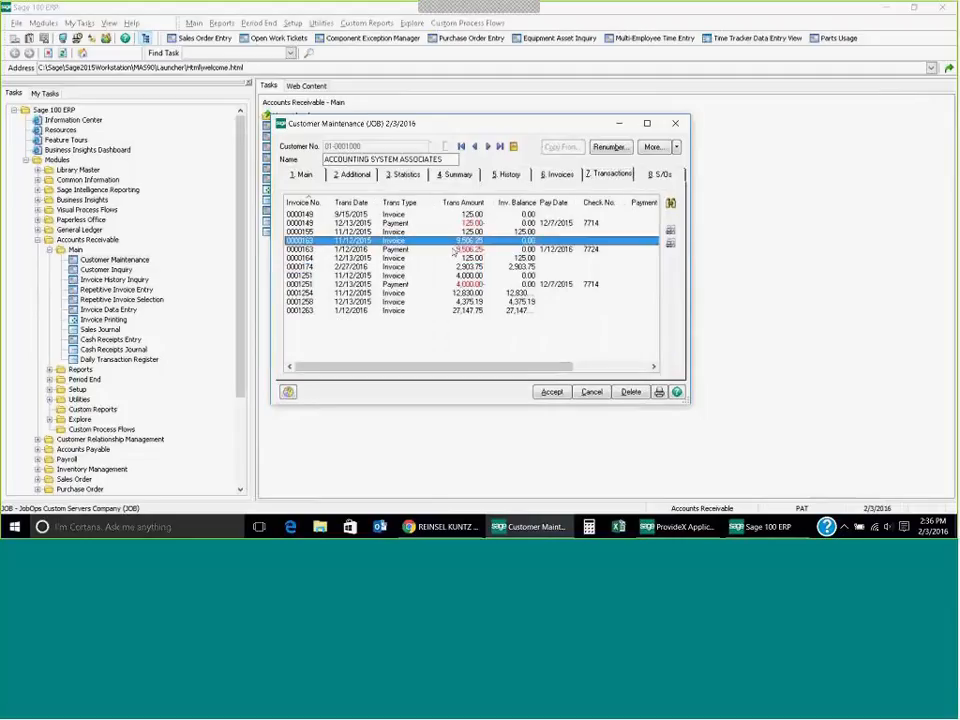
left_click(593, 392)
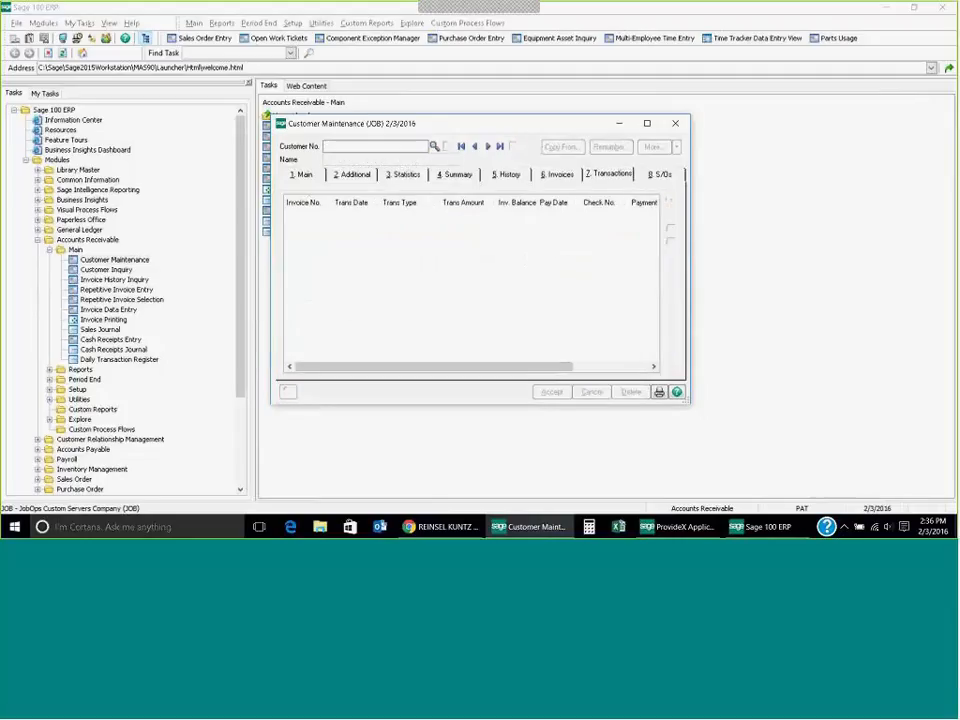
left_click(675, 123)
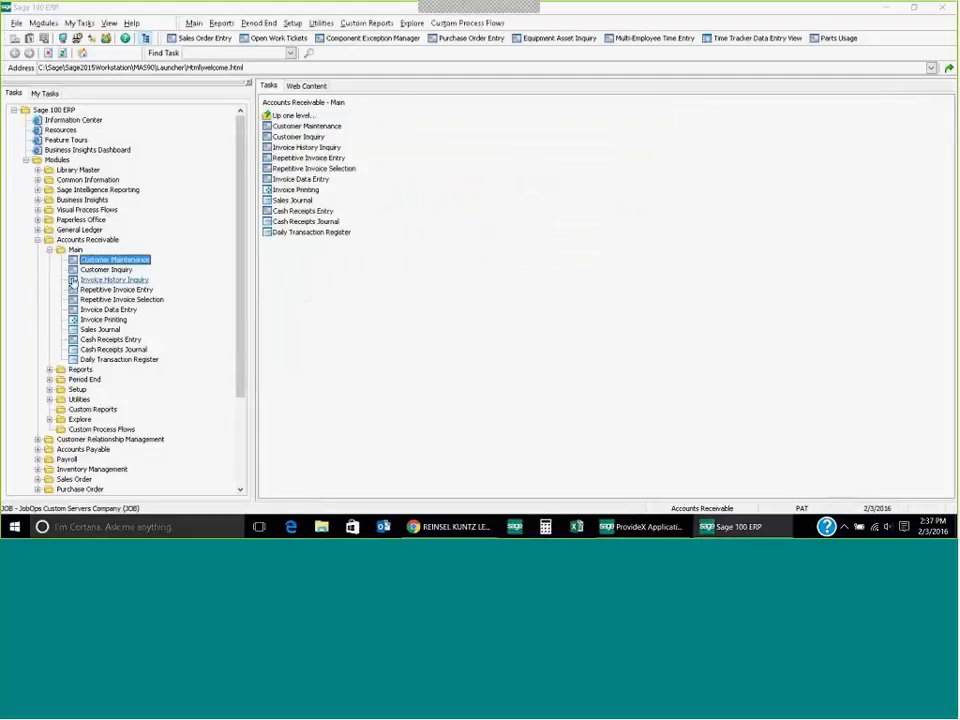
Step: Collapse the Accounts Receivable module and open the Explore folder within the JobOps module
left_click(48, 250)
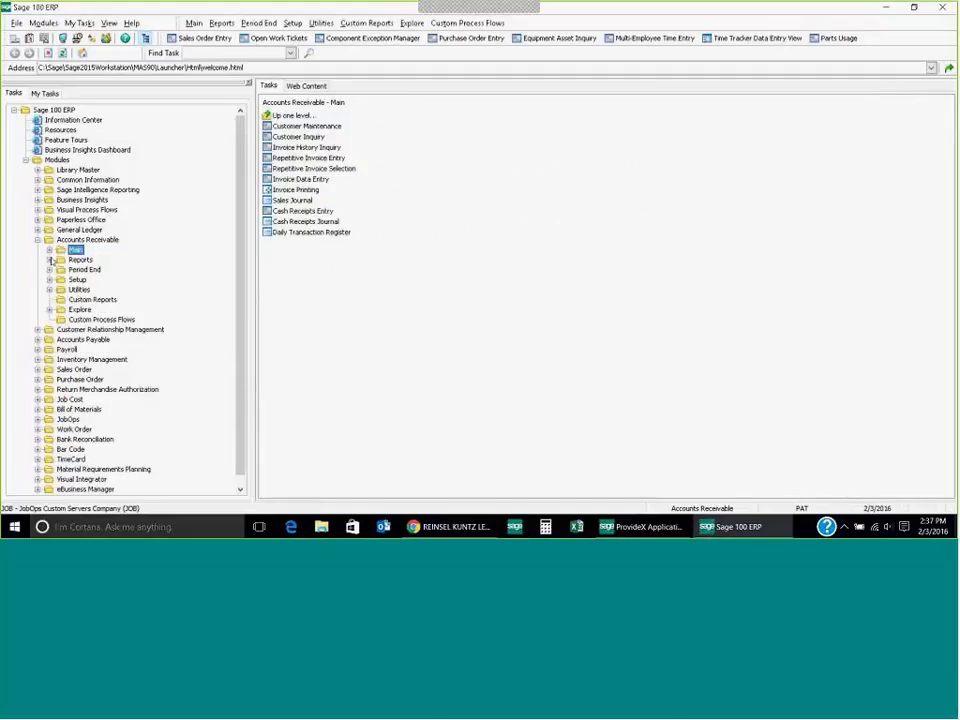
left_click(37, 241)
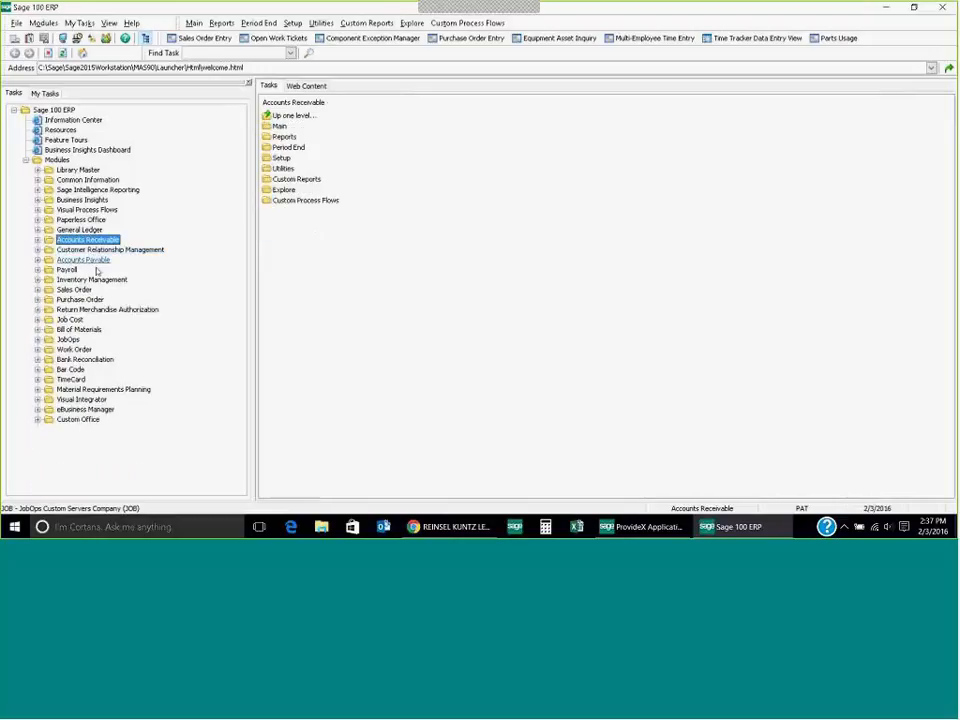
left_click(66, 341)
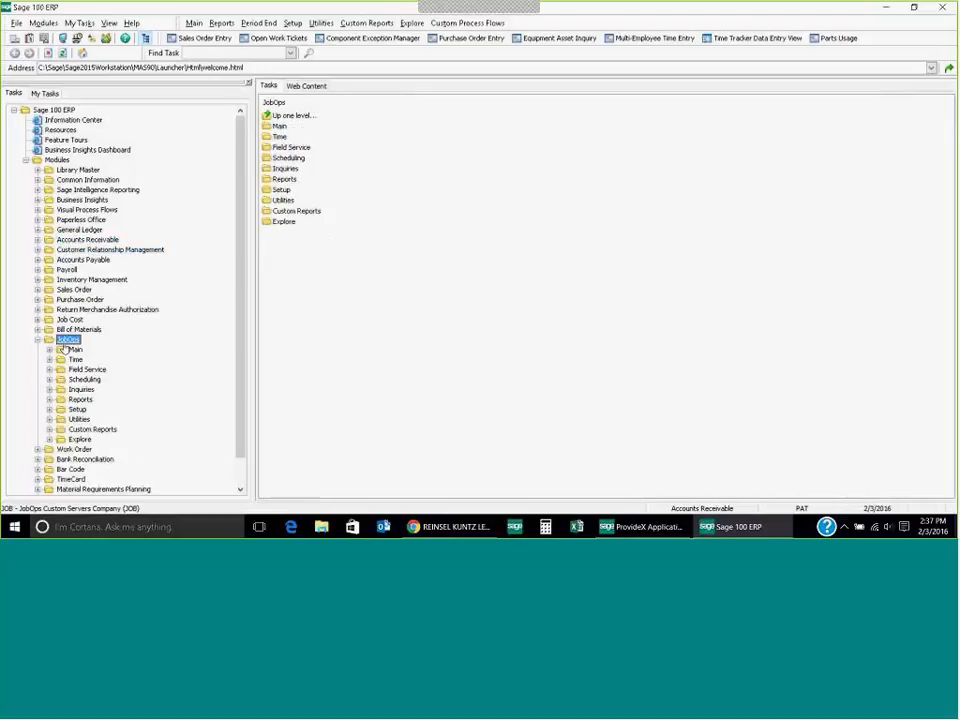
left_click(80, 440)
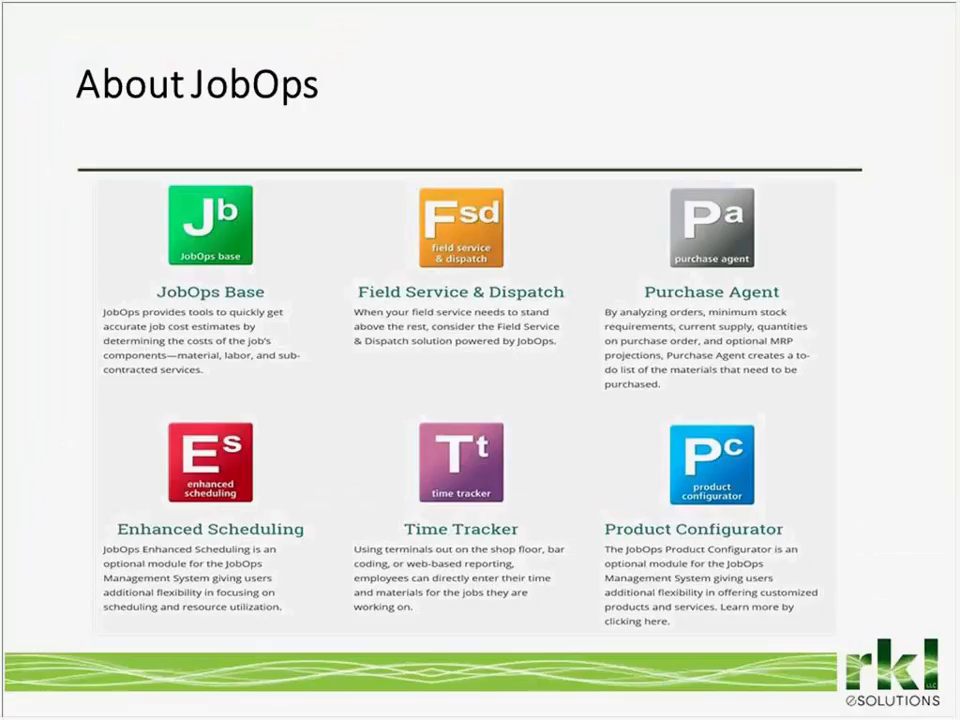